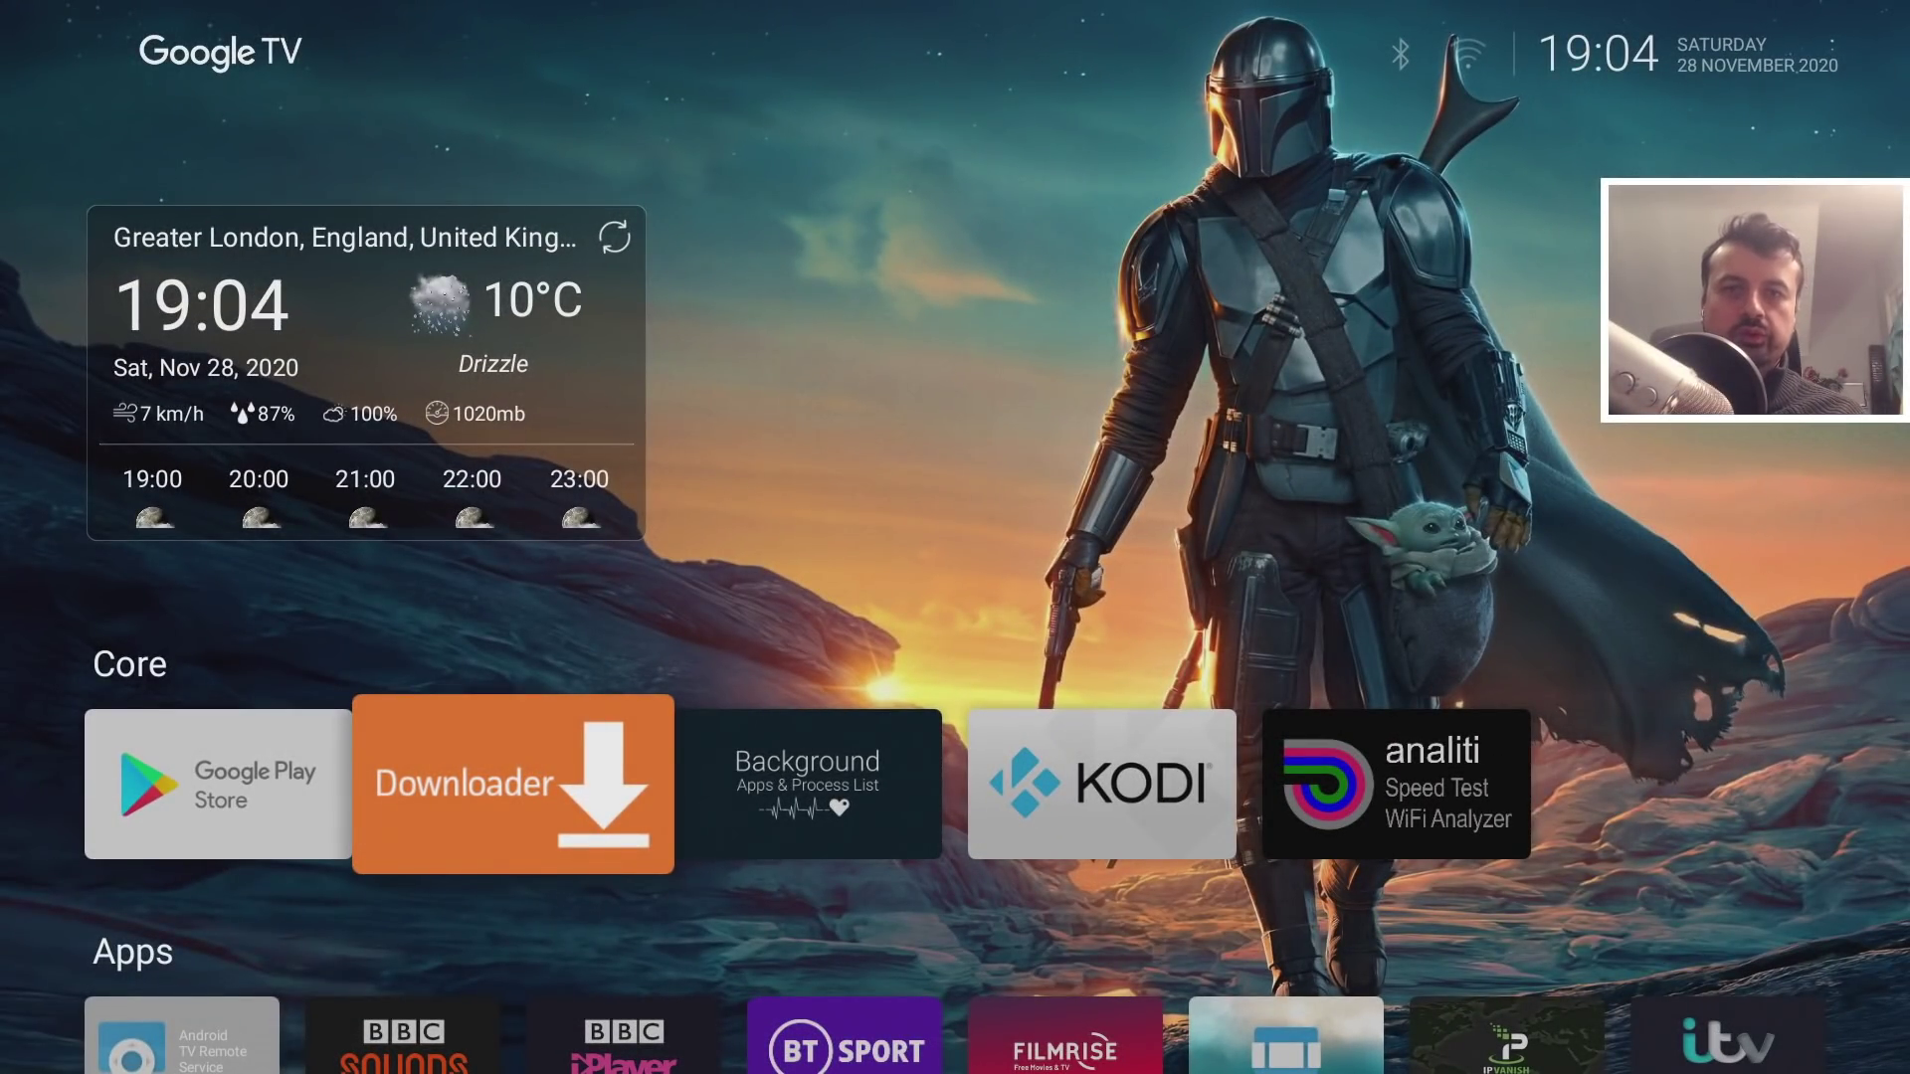
Examine the storage options of the SanDisk USB drive
{"action": "key", "text": "Right"}
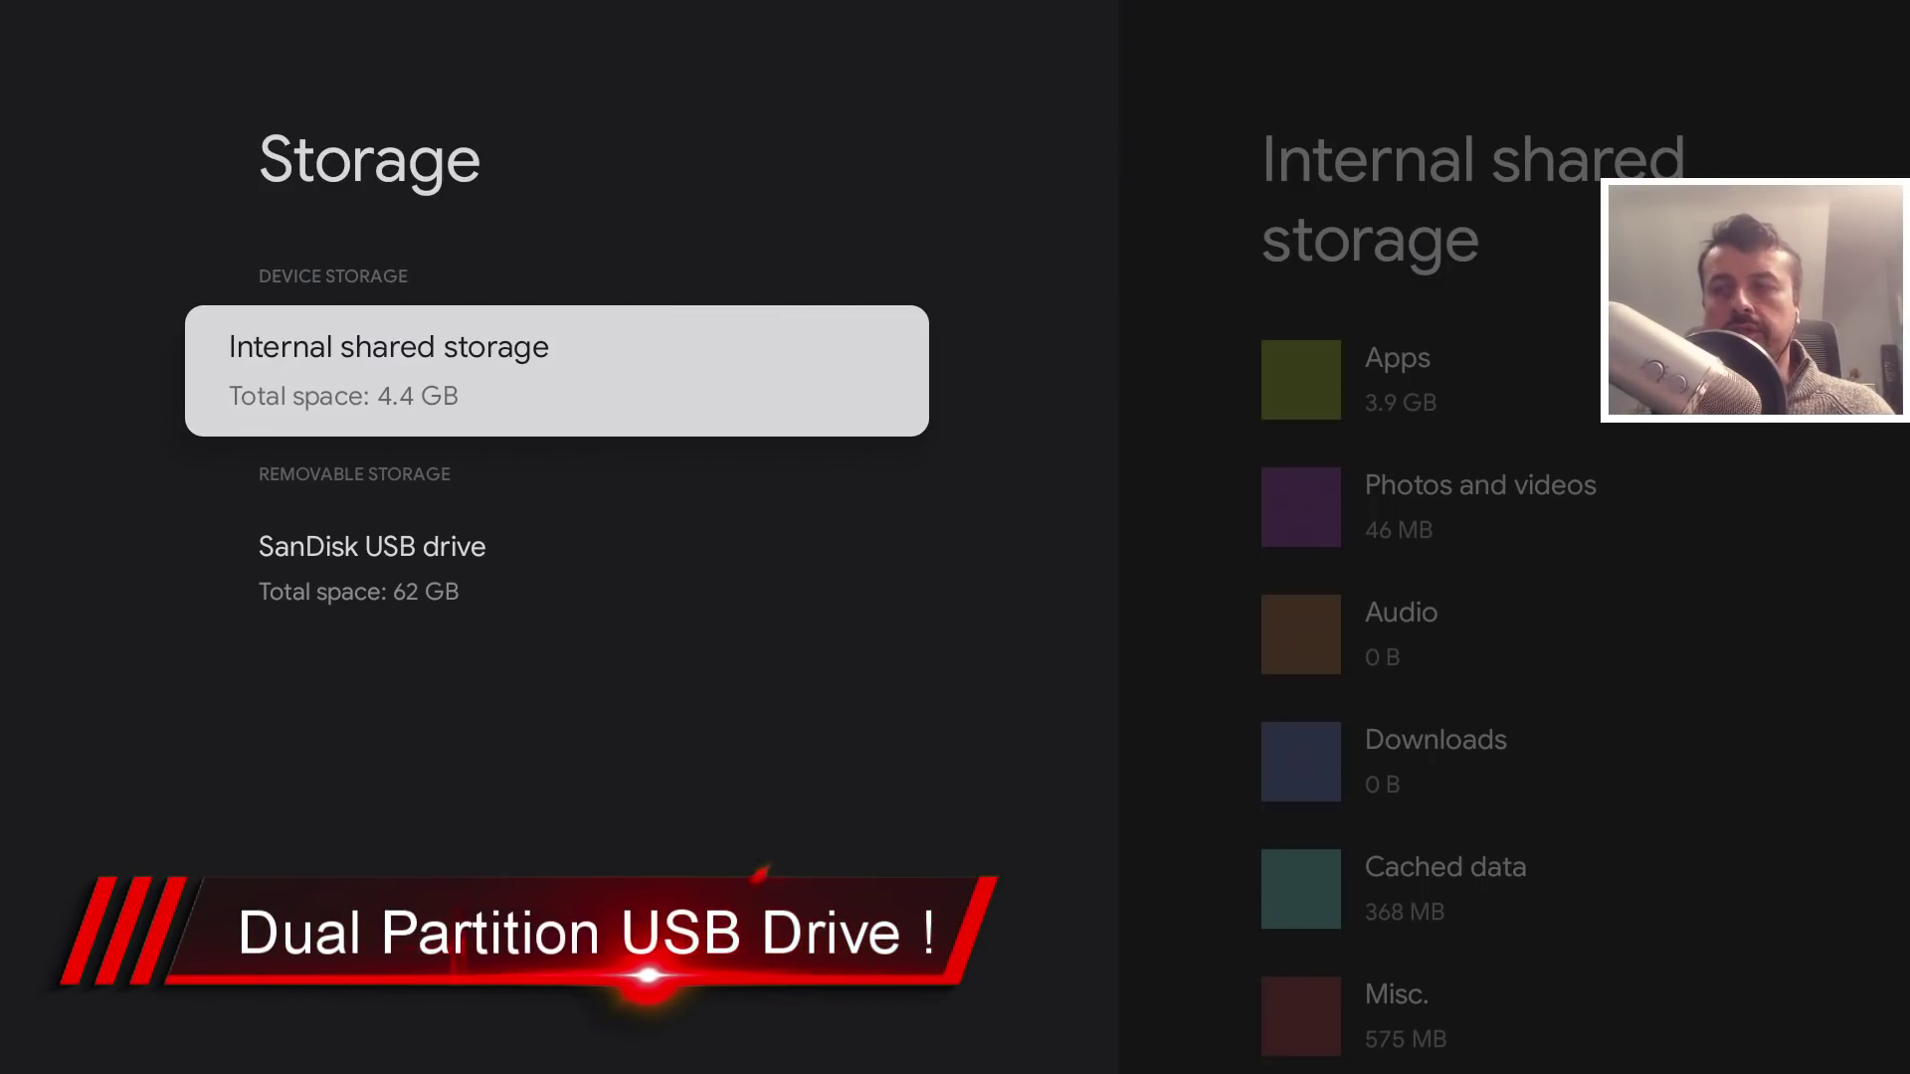
{"action": "key", "text": "Down"}
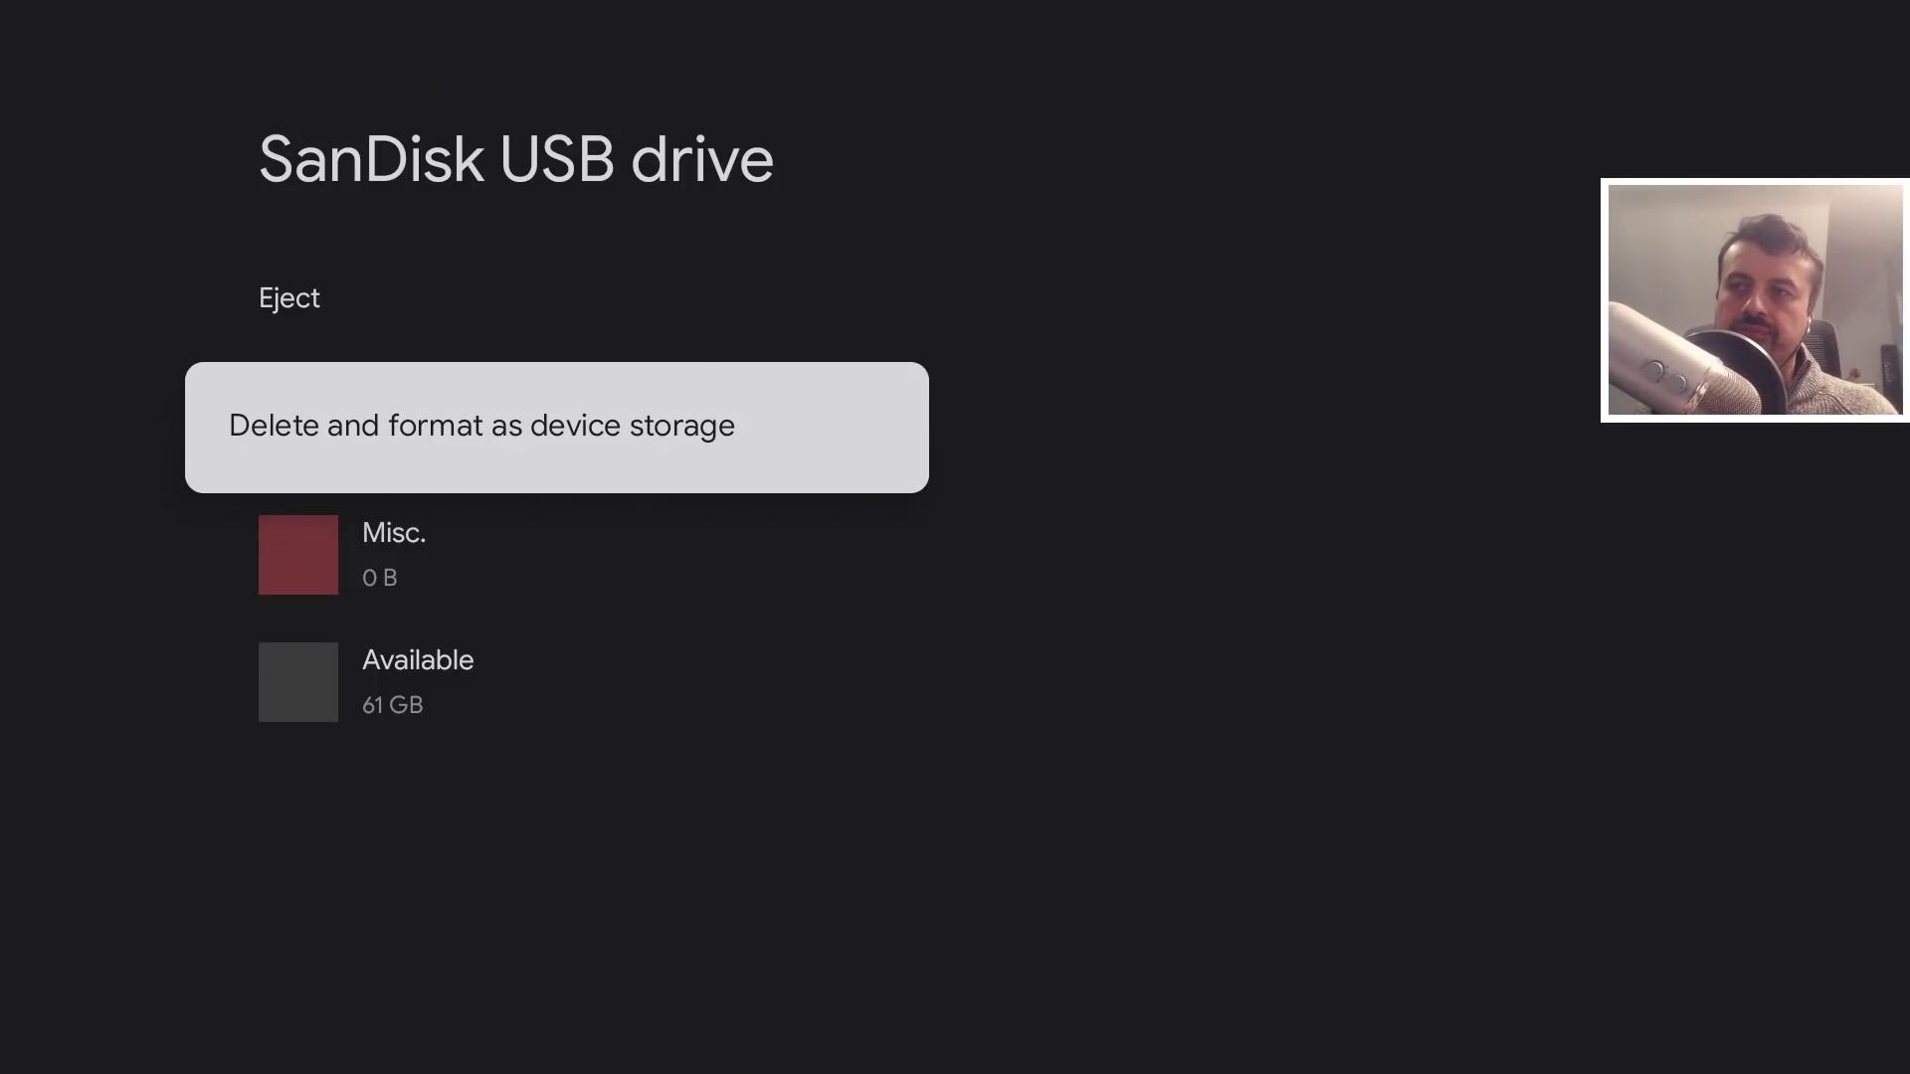
{"action": "key", "text": "Escape"}
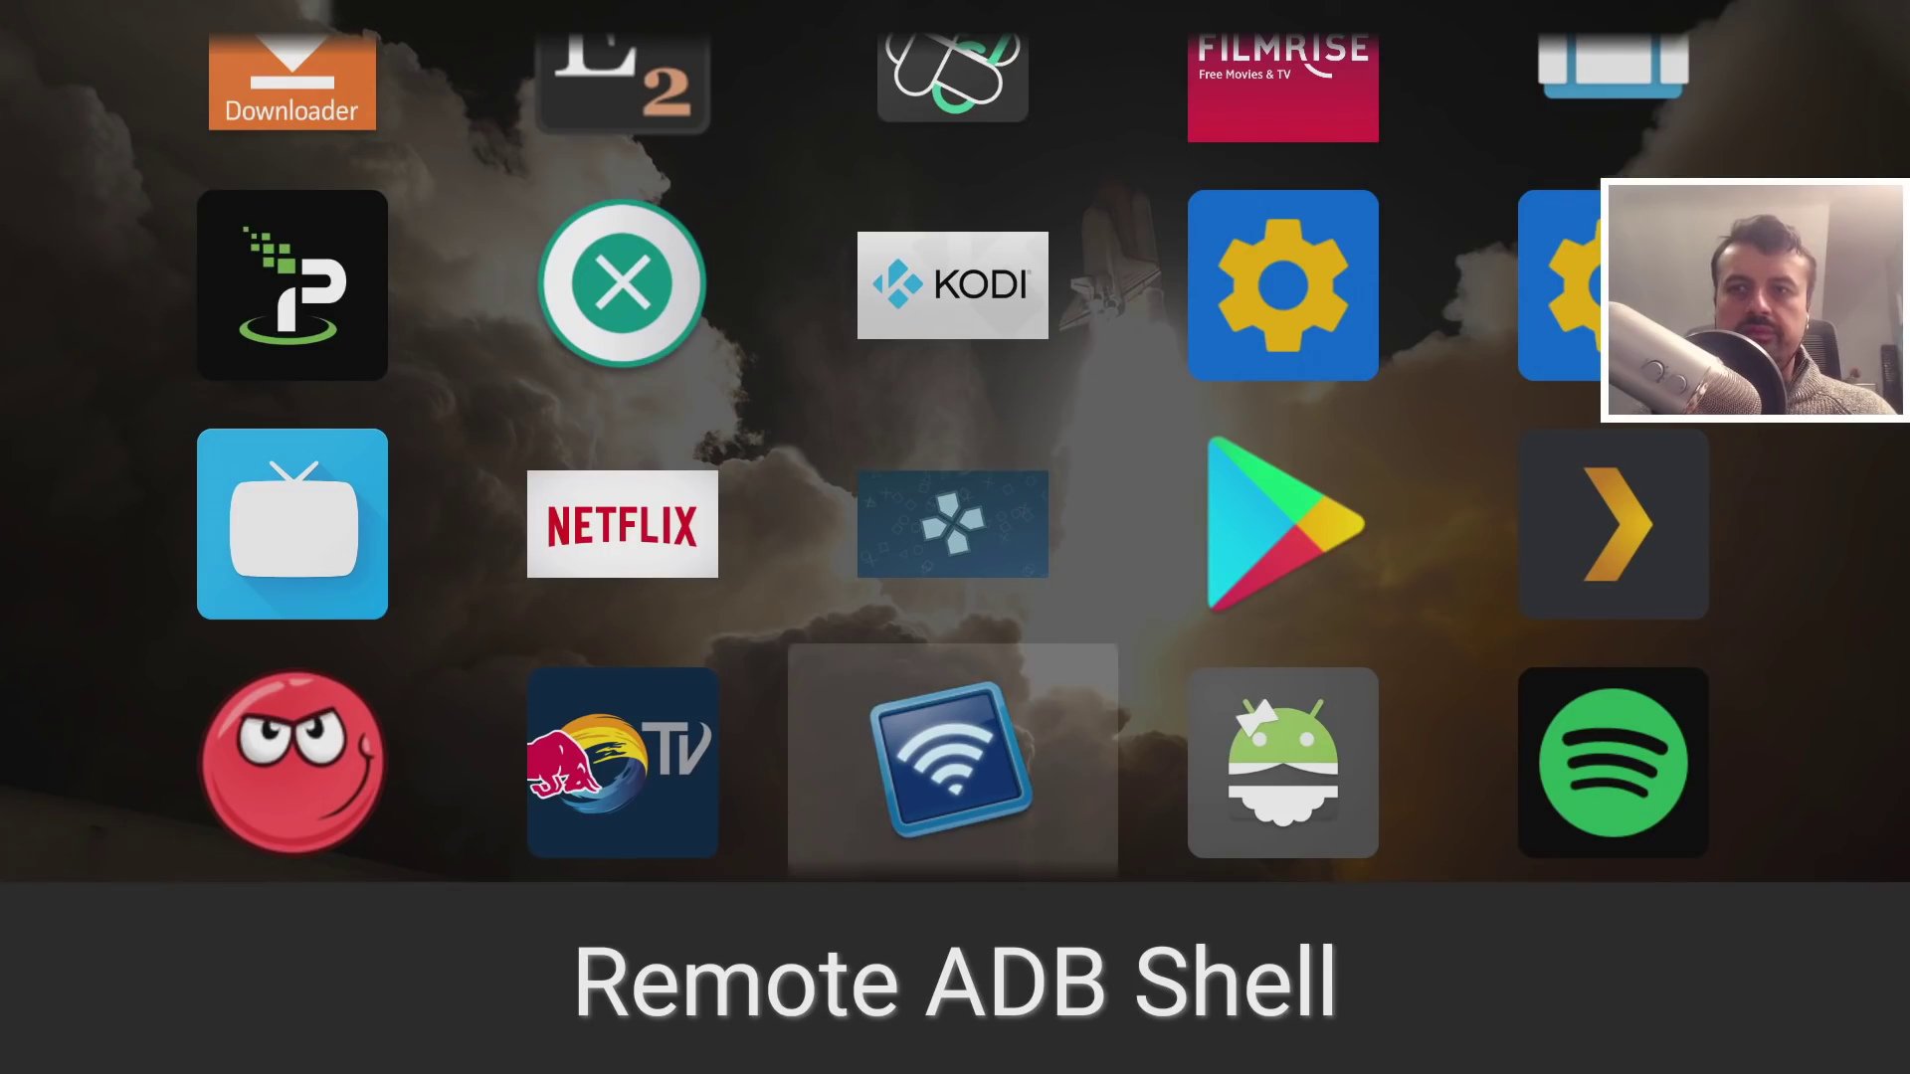
Launch Remote ADB Shell and connect to 127.0.0.1 on port 5555
{"action": "key", "text": "Return"}
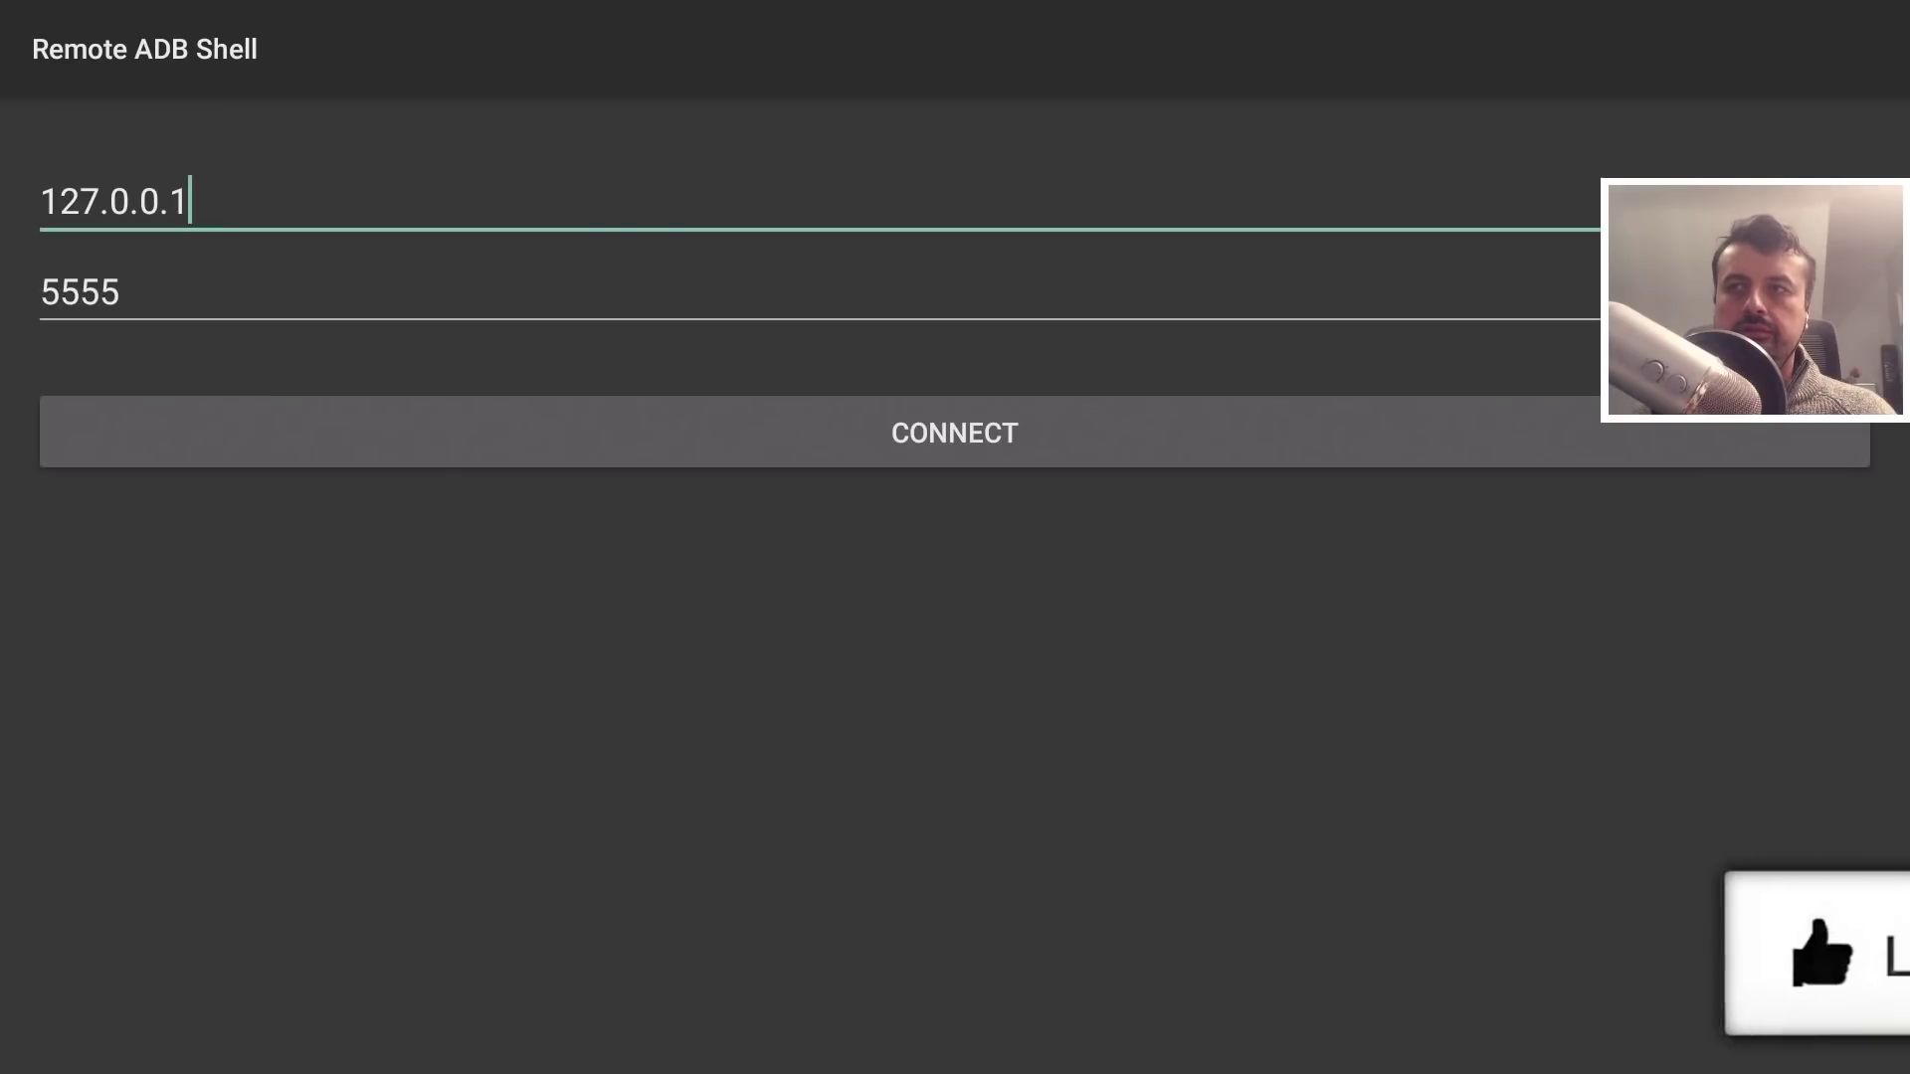
{"action": "key", "text": "Escape"}
{"action": "key", "text": "Down"}
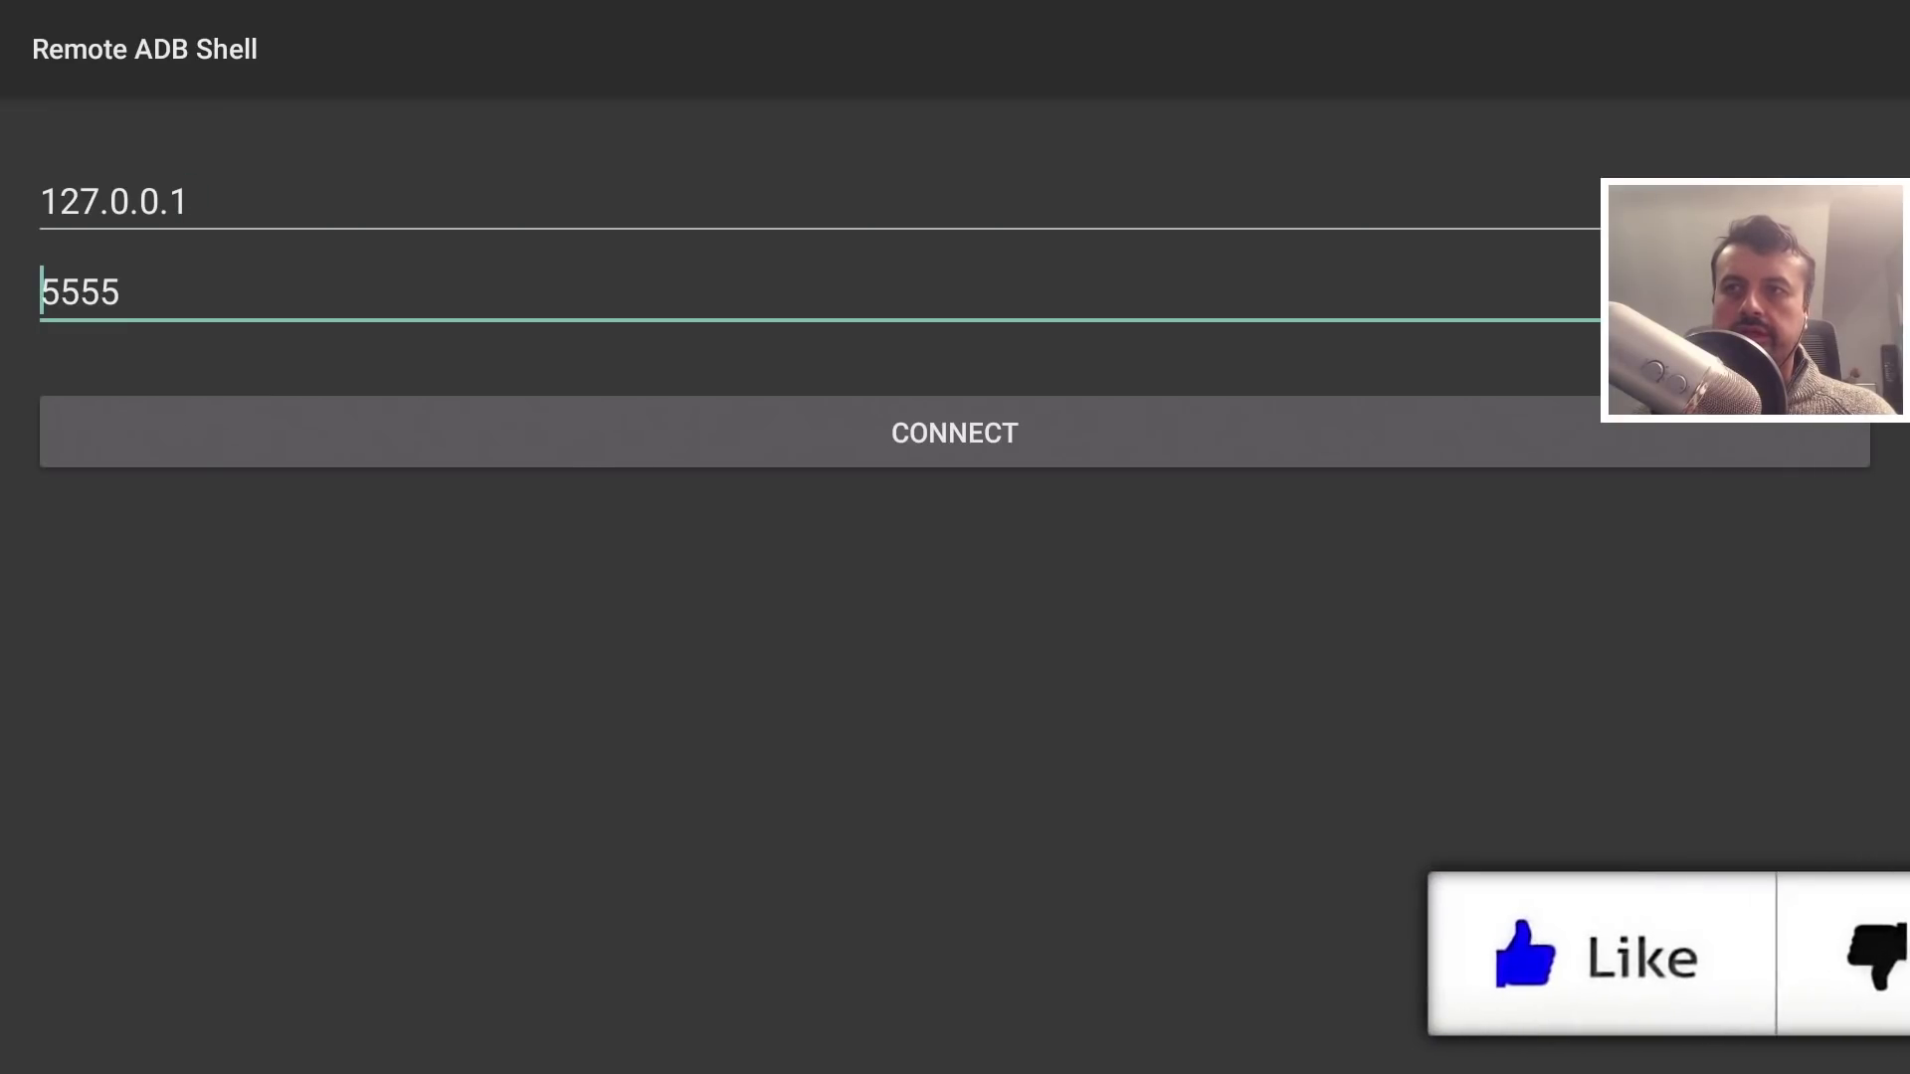
{"action": "key", "text": "Down"}
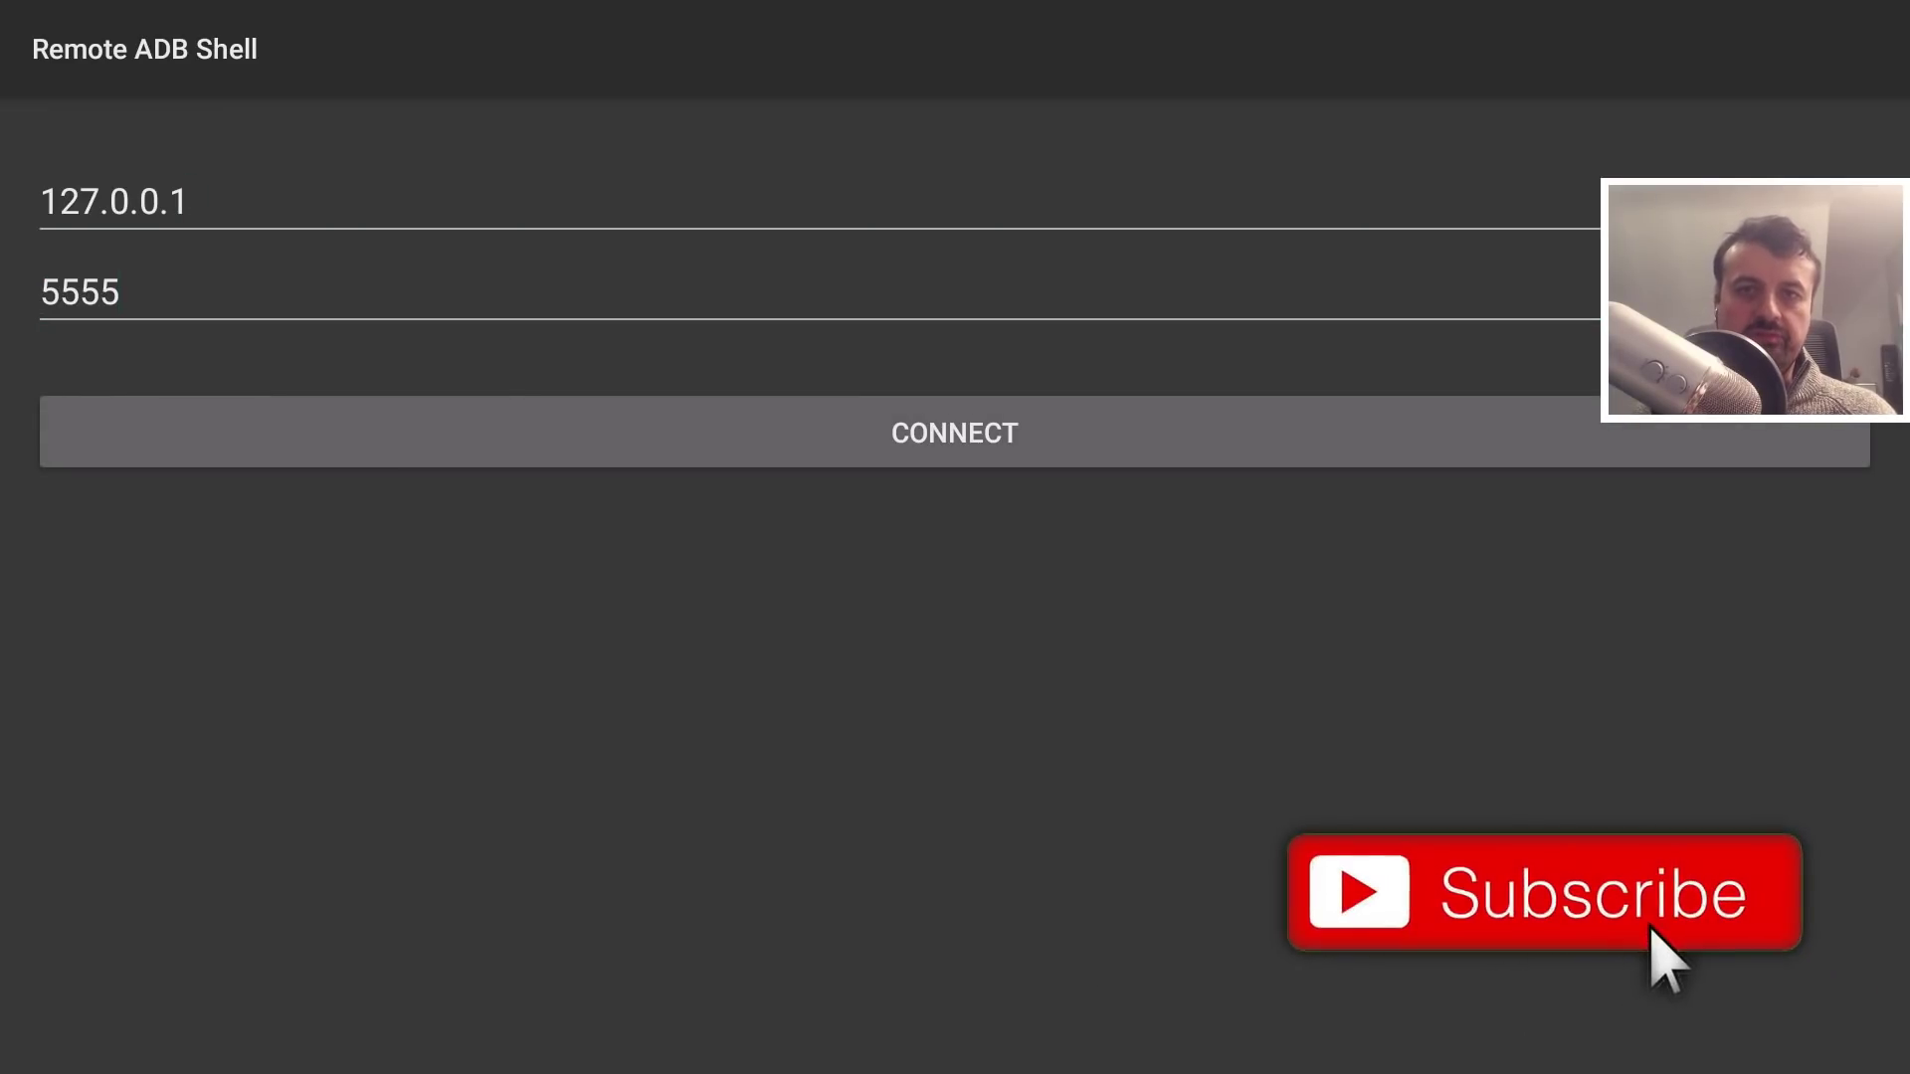
{"action": "key", "text": "Return"}
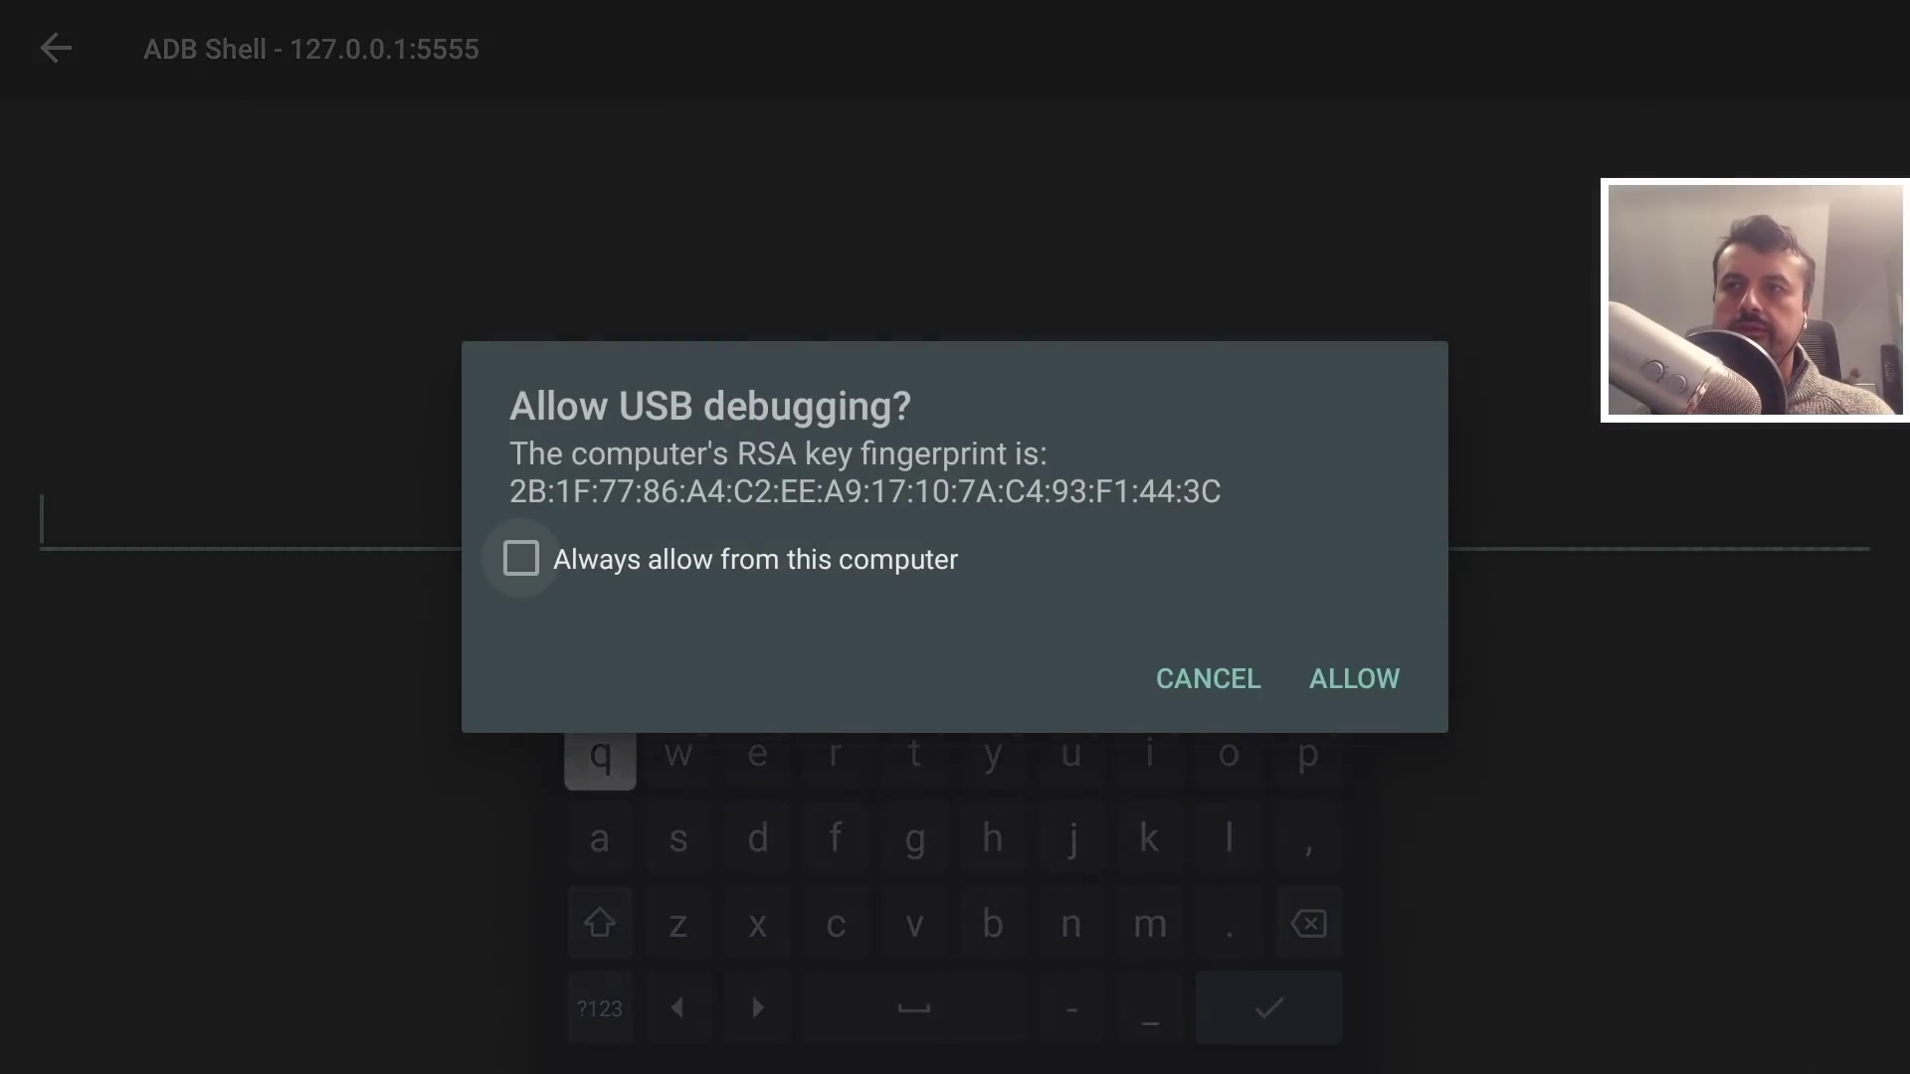
Allow USB debugging and set it to always be allowed from this computer
{"action": "key", "text": "Return"}
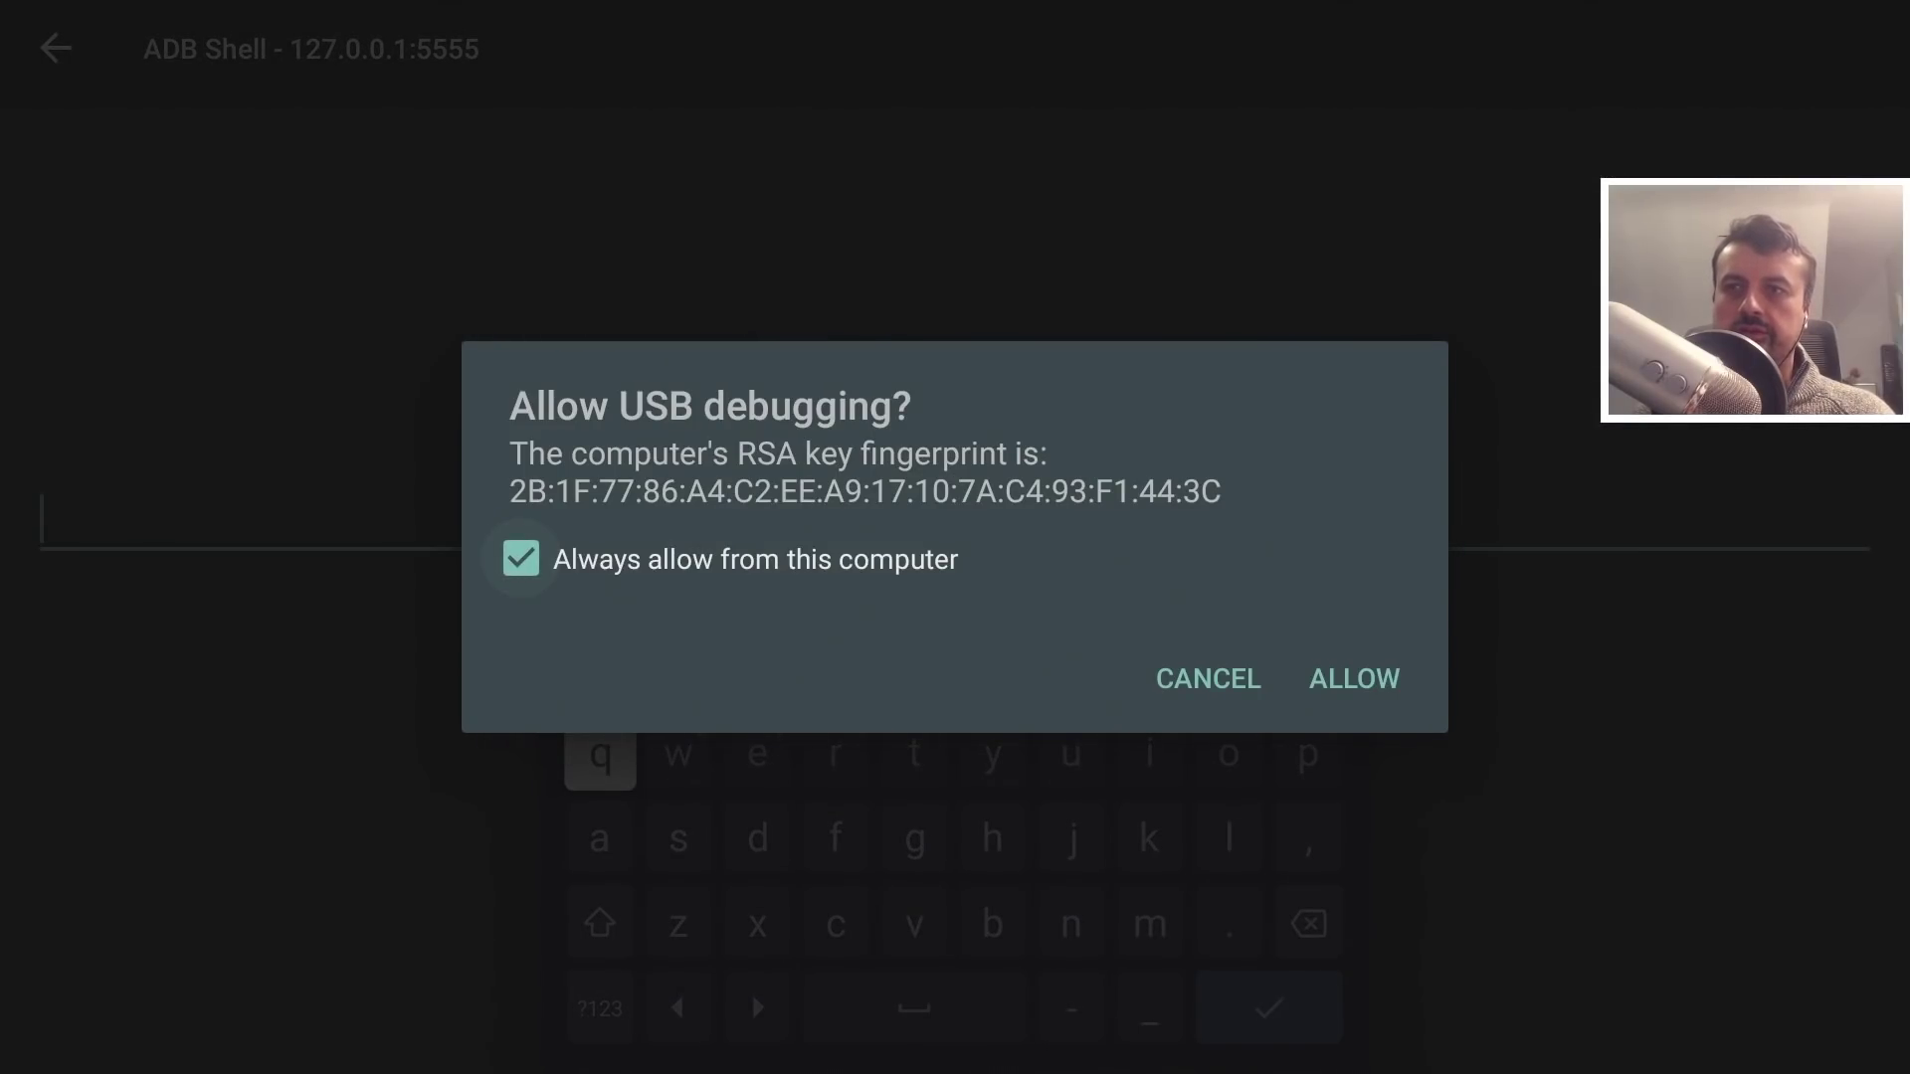
{"action": "key", "text": "Down"}
{"action": "key", "text": "Right"}
{"action": "key", "text": "Return"}
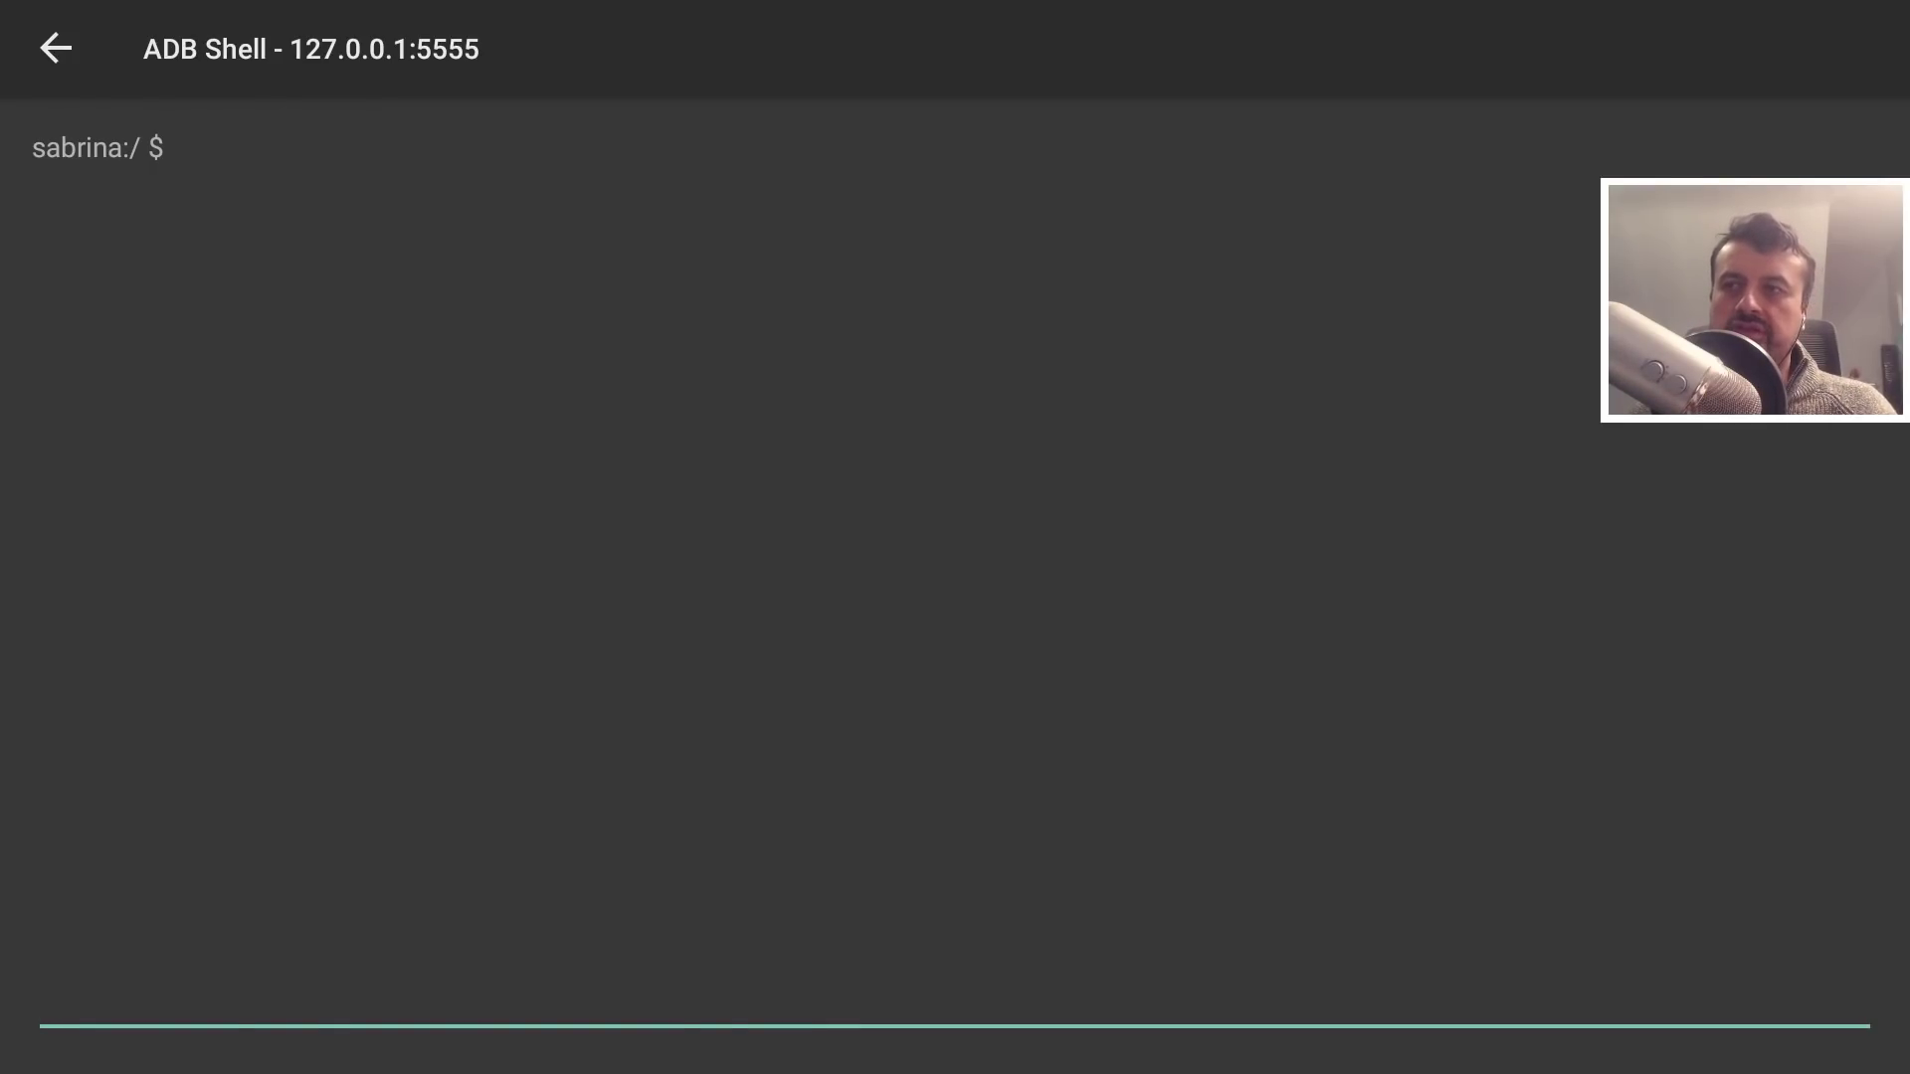
Run the command "sm list-disks" in the ADB shell to list the attached disks
{"action": "type", "text": "S"}
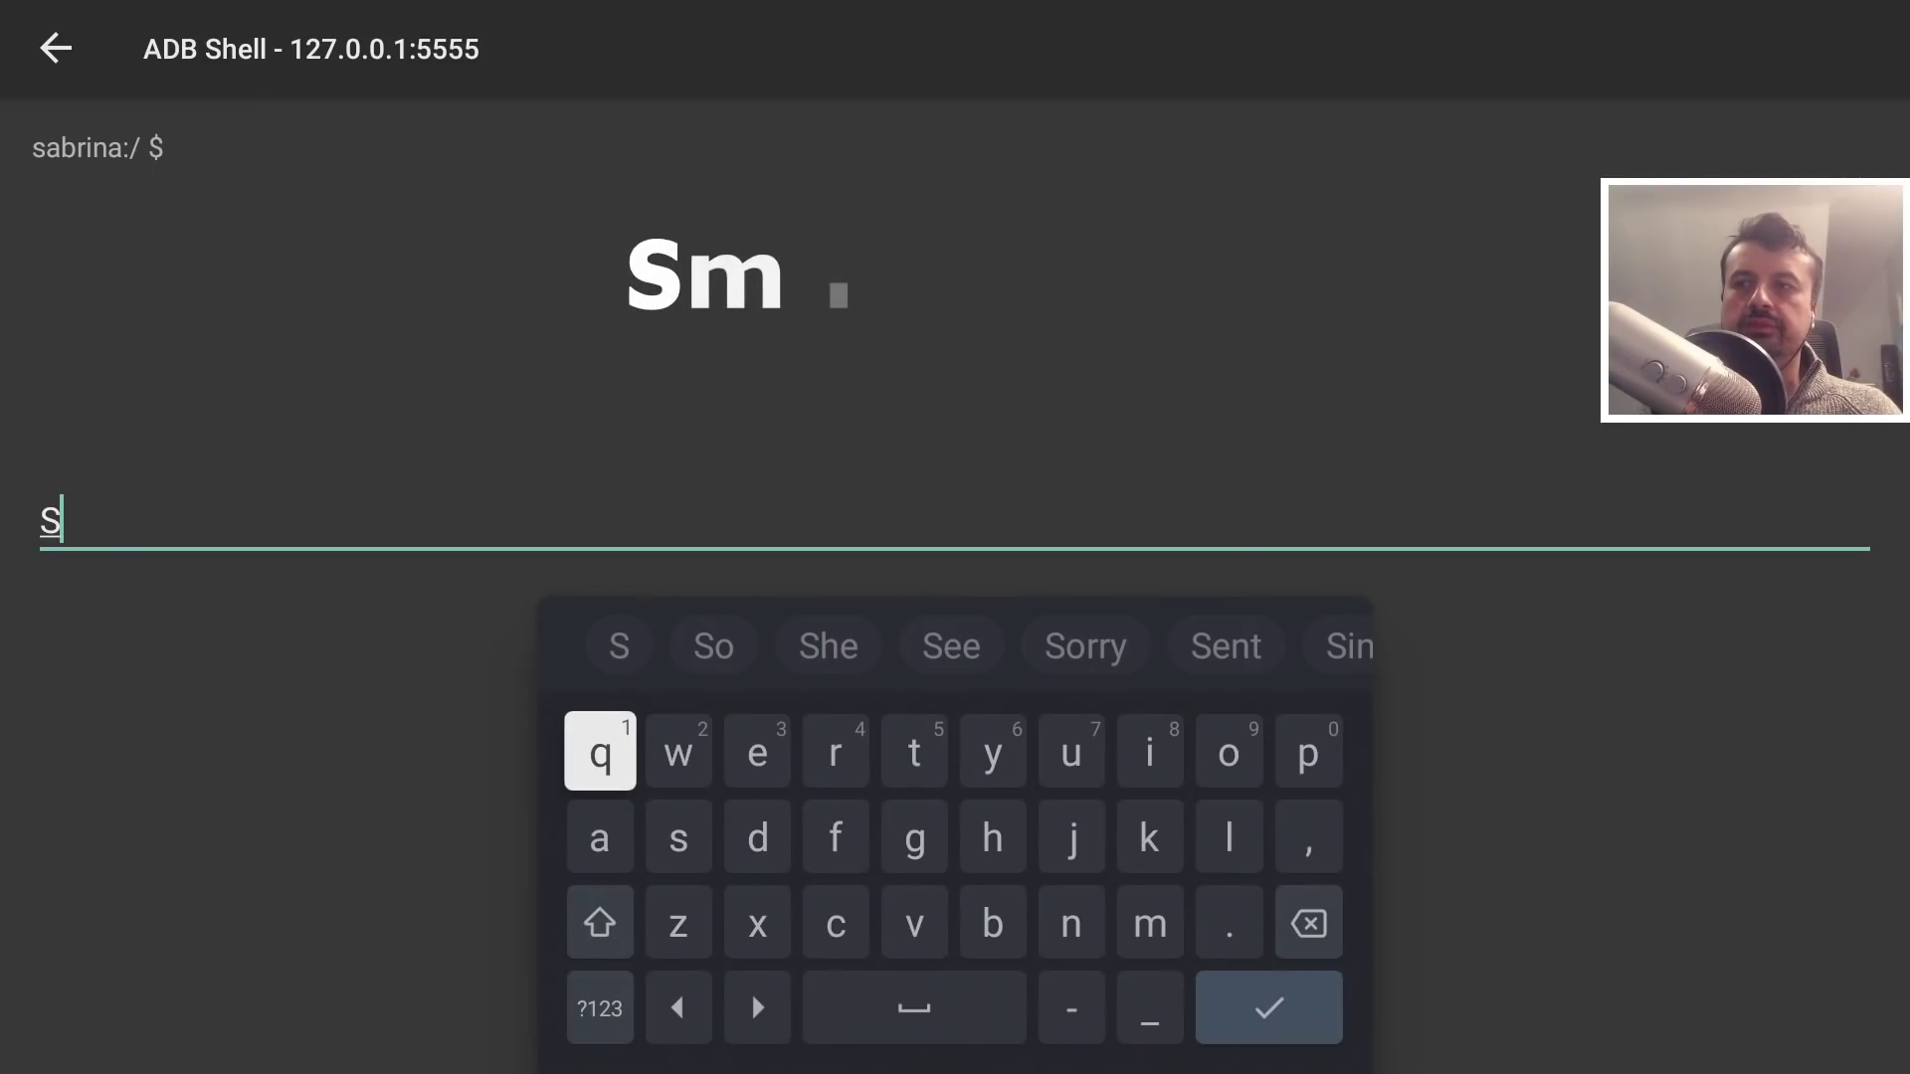
{"action": "type", "text": "m list"}
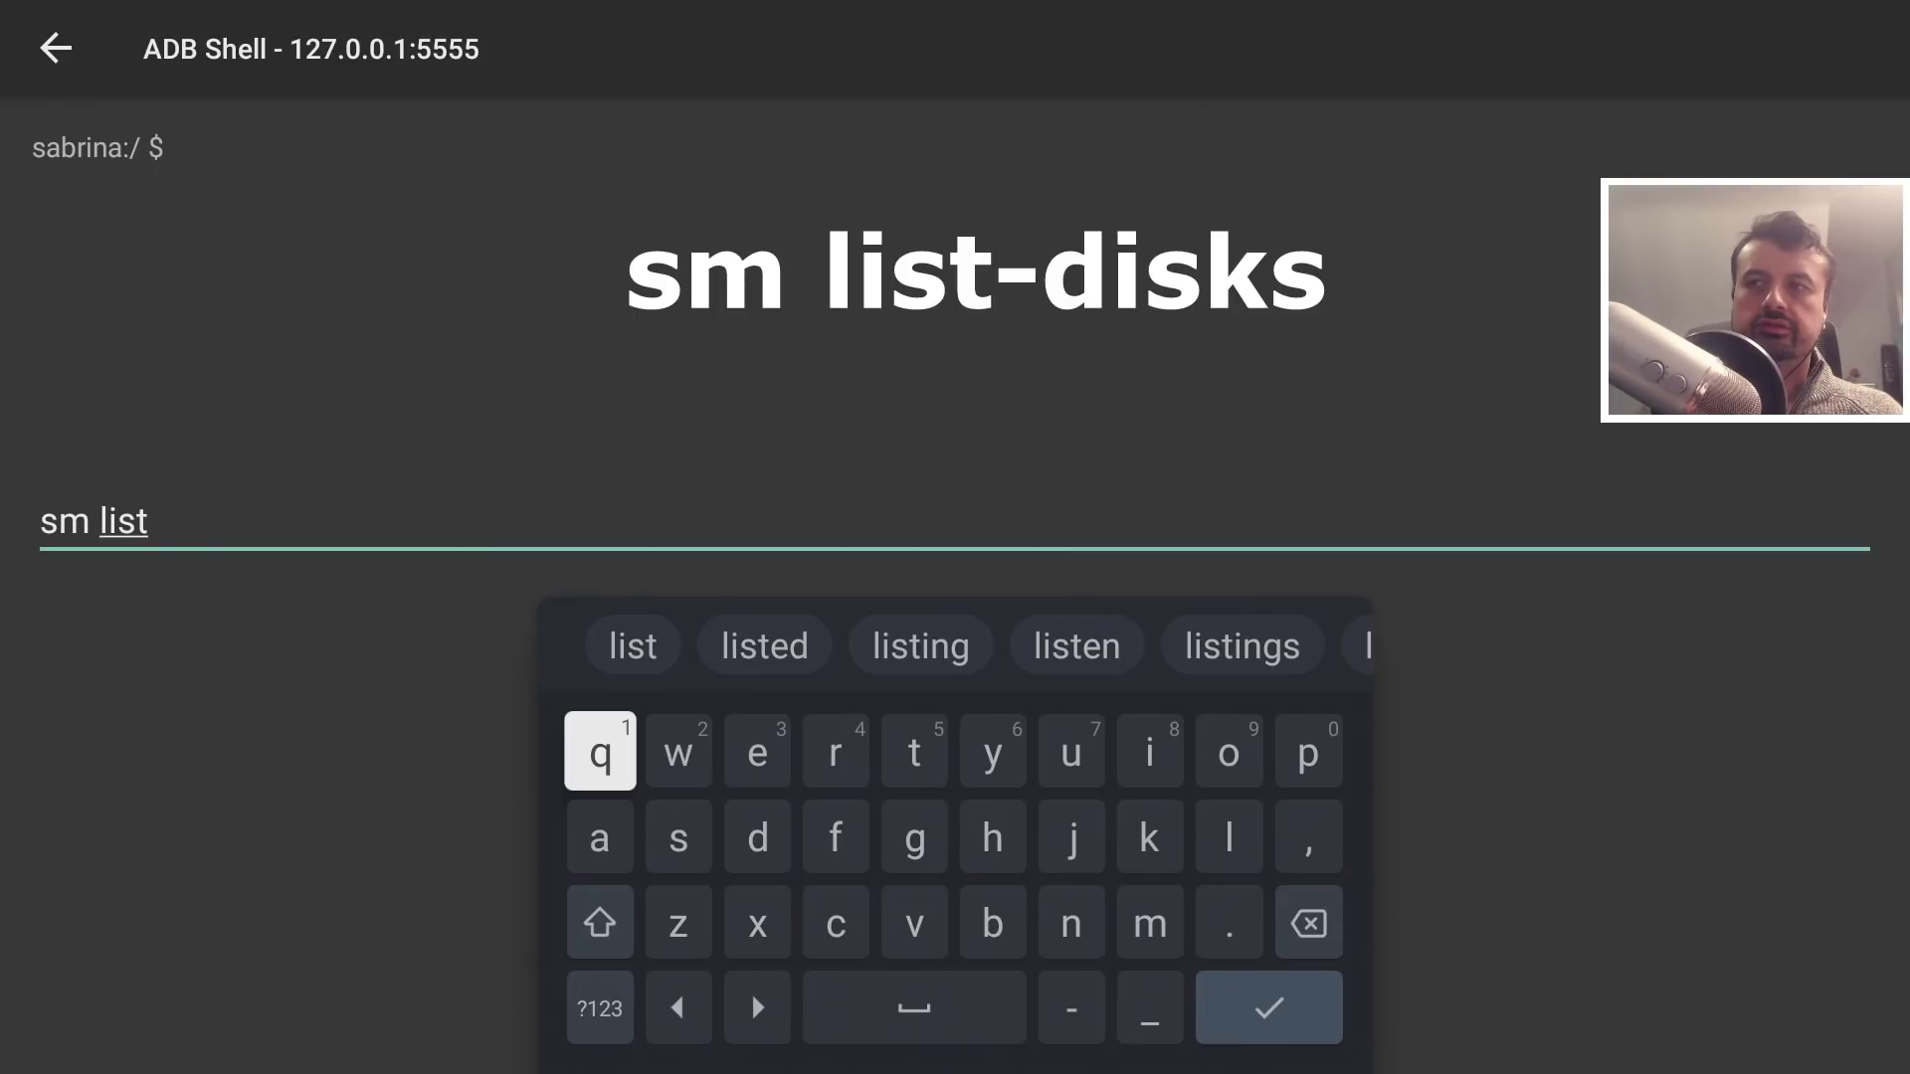
{"action": "type", "text": "-"}
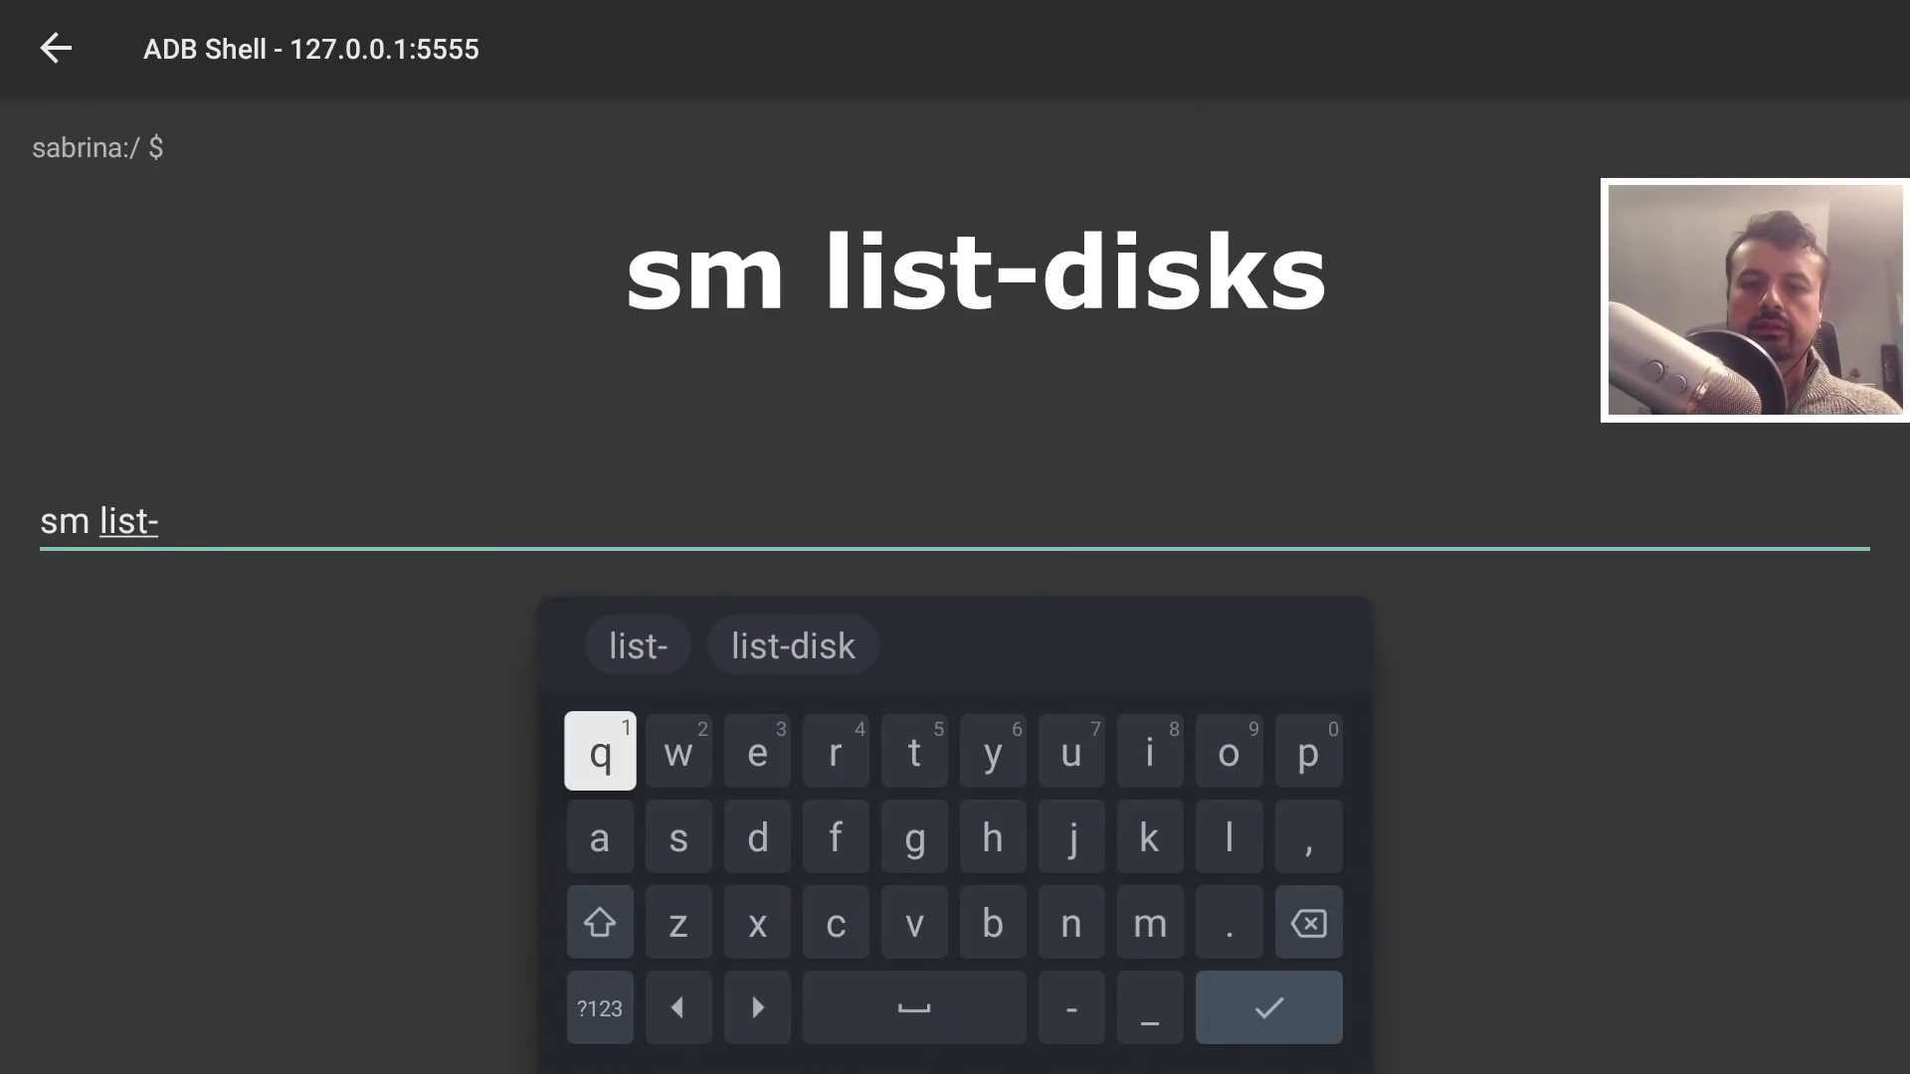
{"action": "type", "text": "disk"}
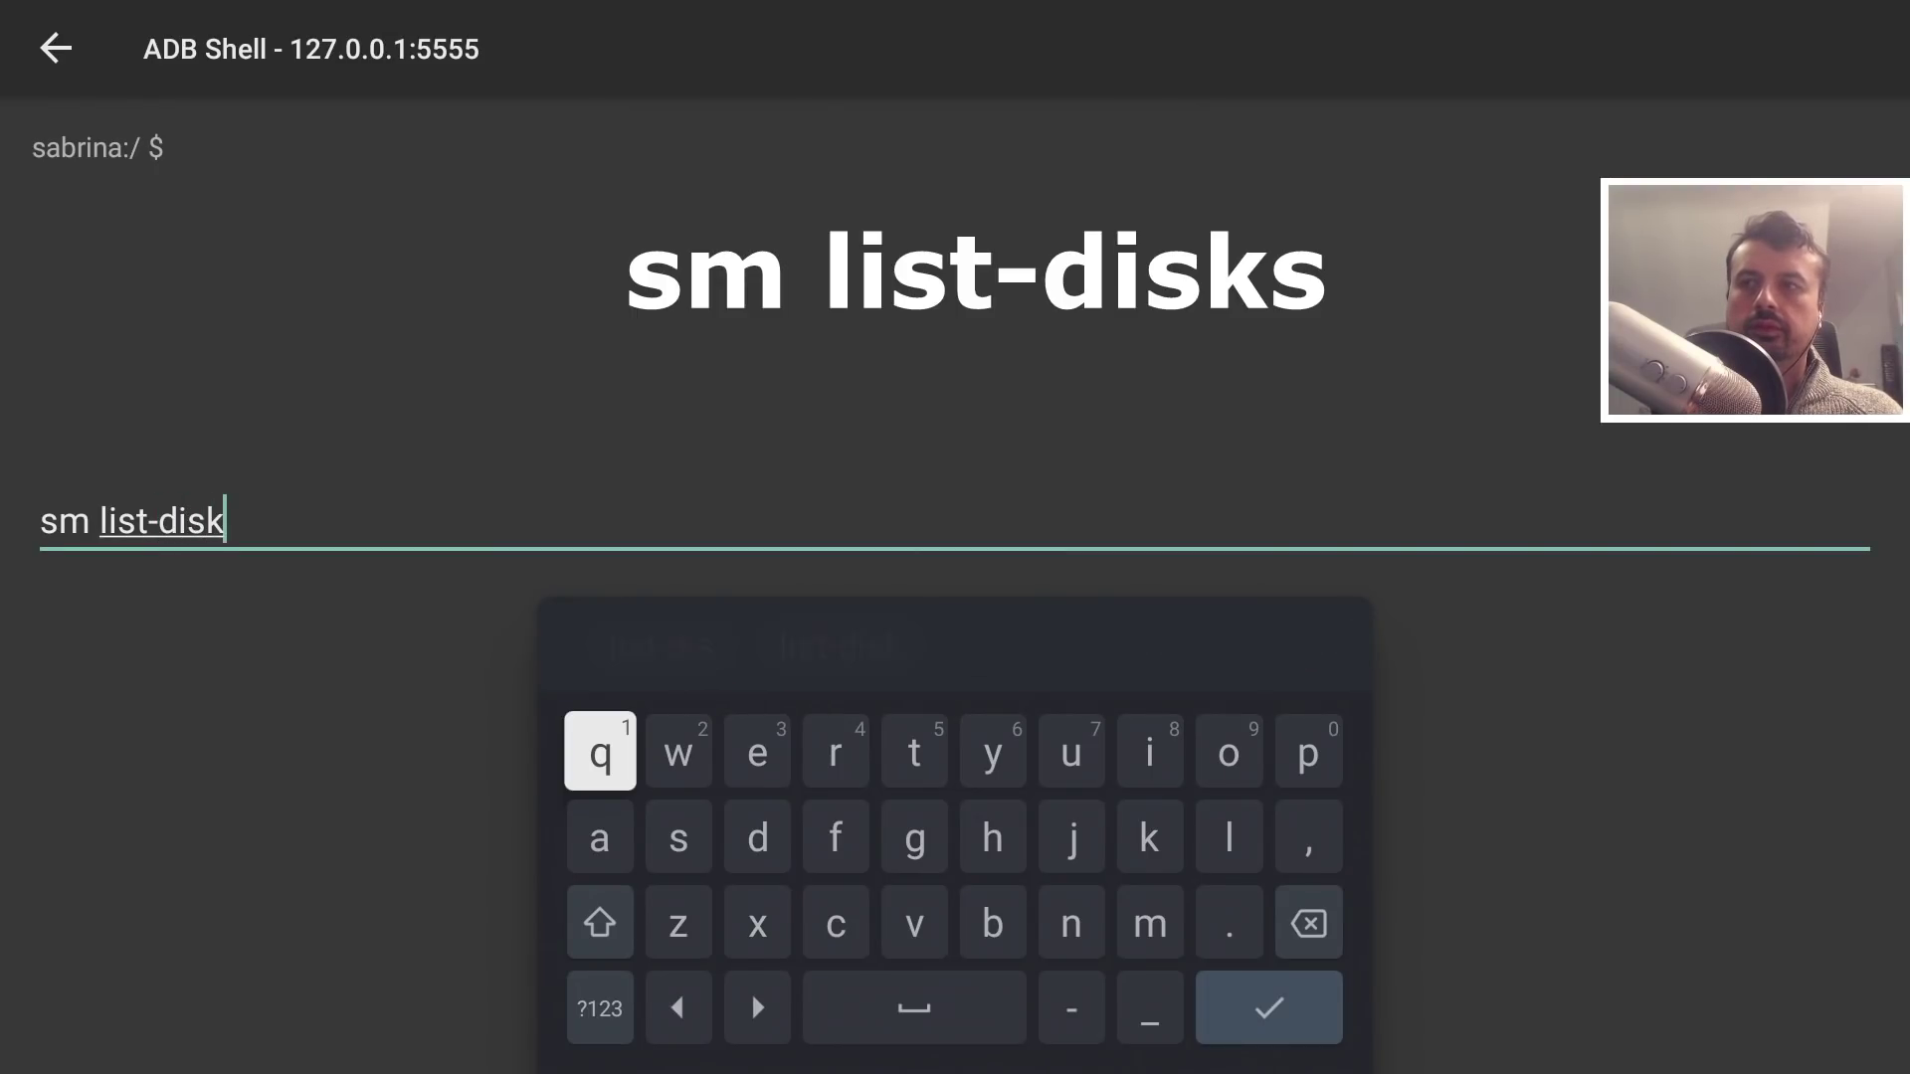
{"action": "type", "text": "s"}
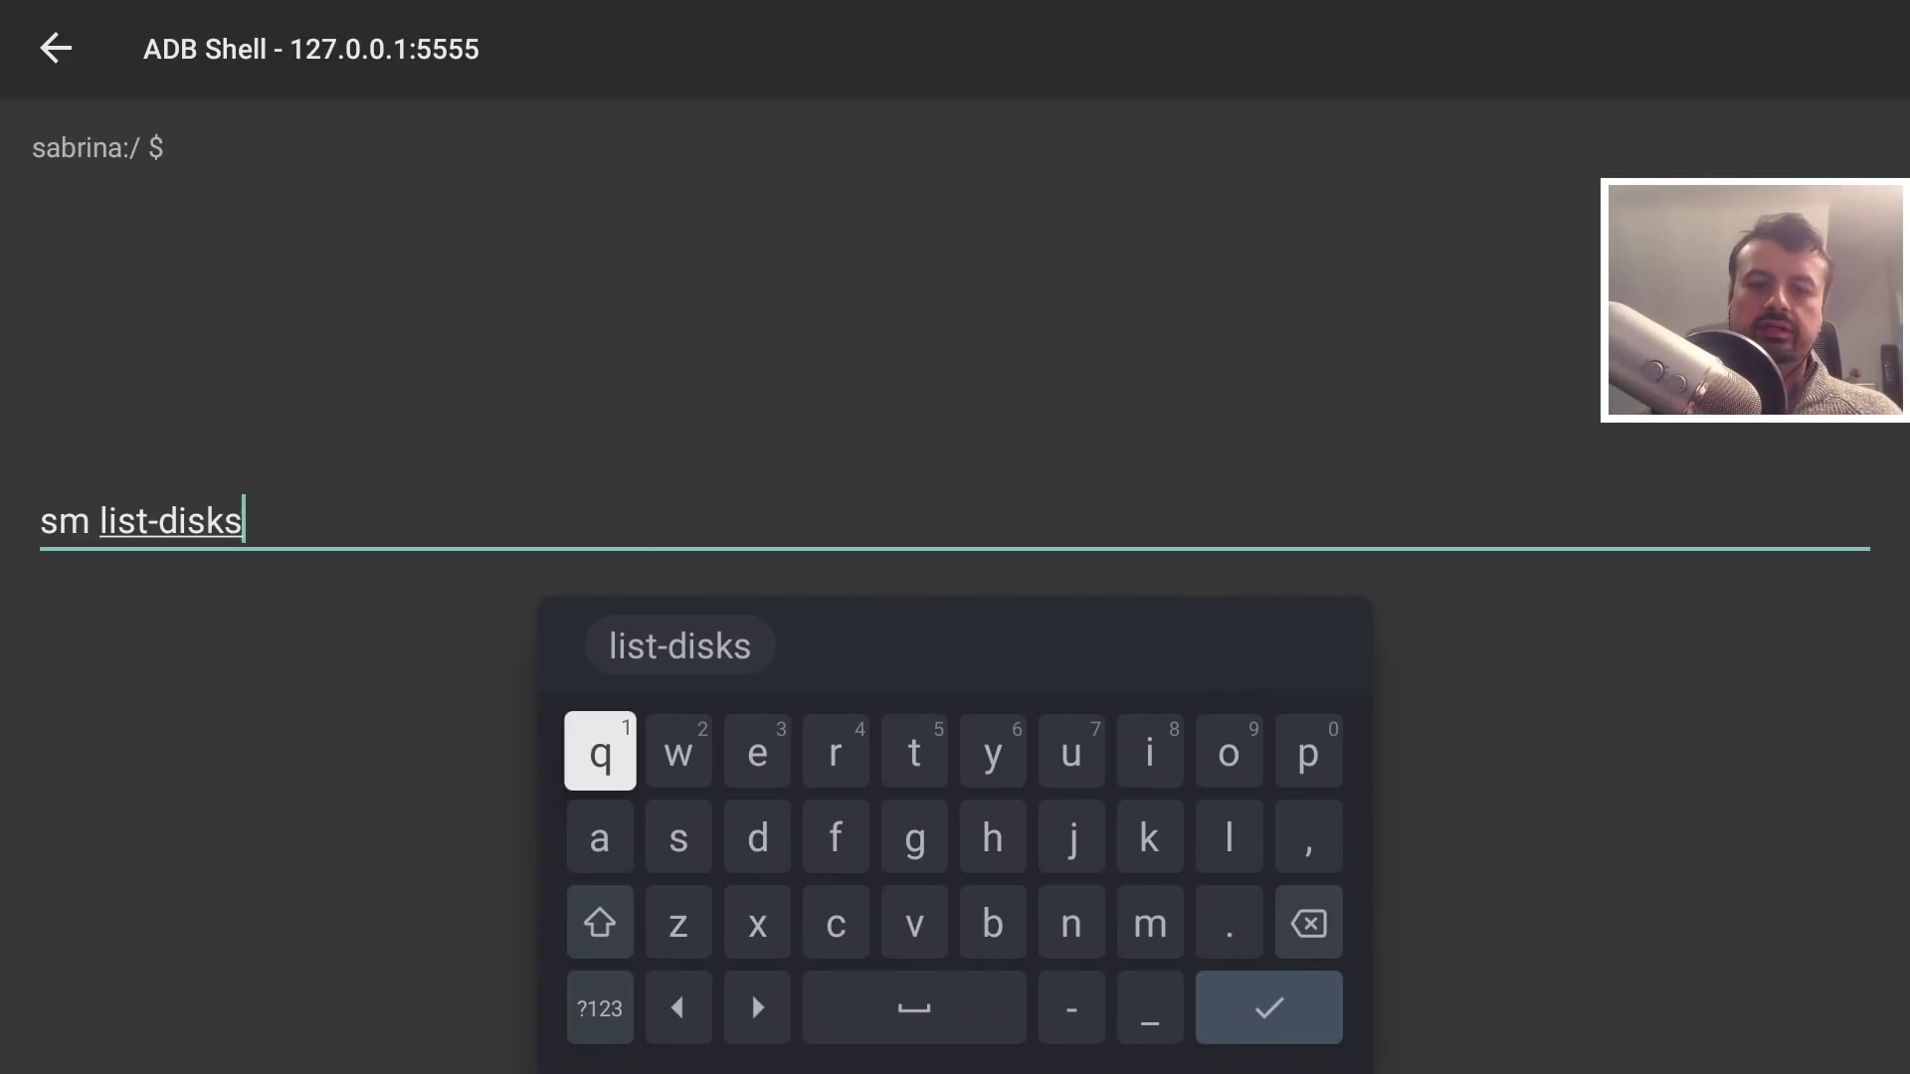
{"action": "key", "text": "Return"}
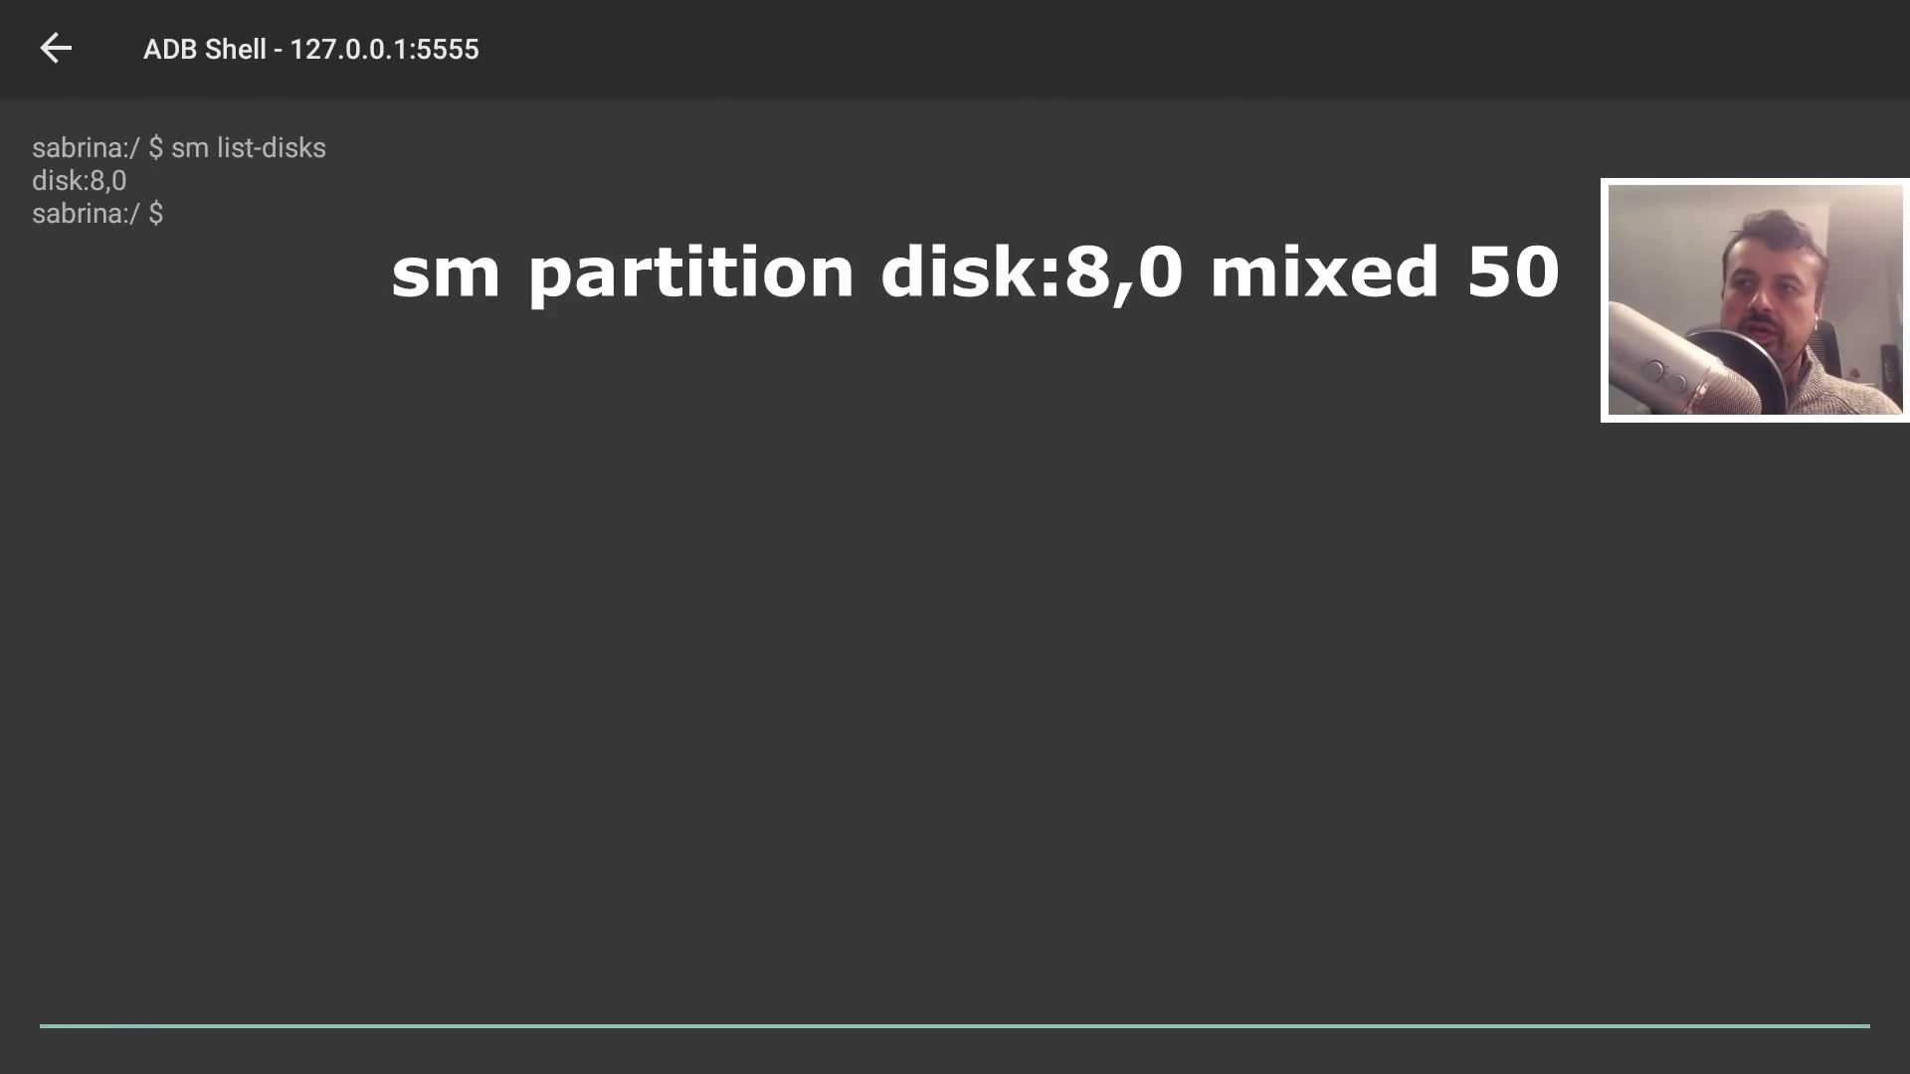
Run "sm partition disk:8,0 mixed 50" to split the USB drive equally between removable and device storage
{"action": "type", "text": "sm "}
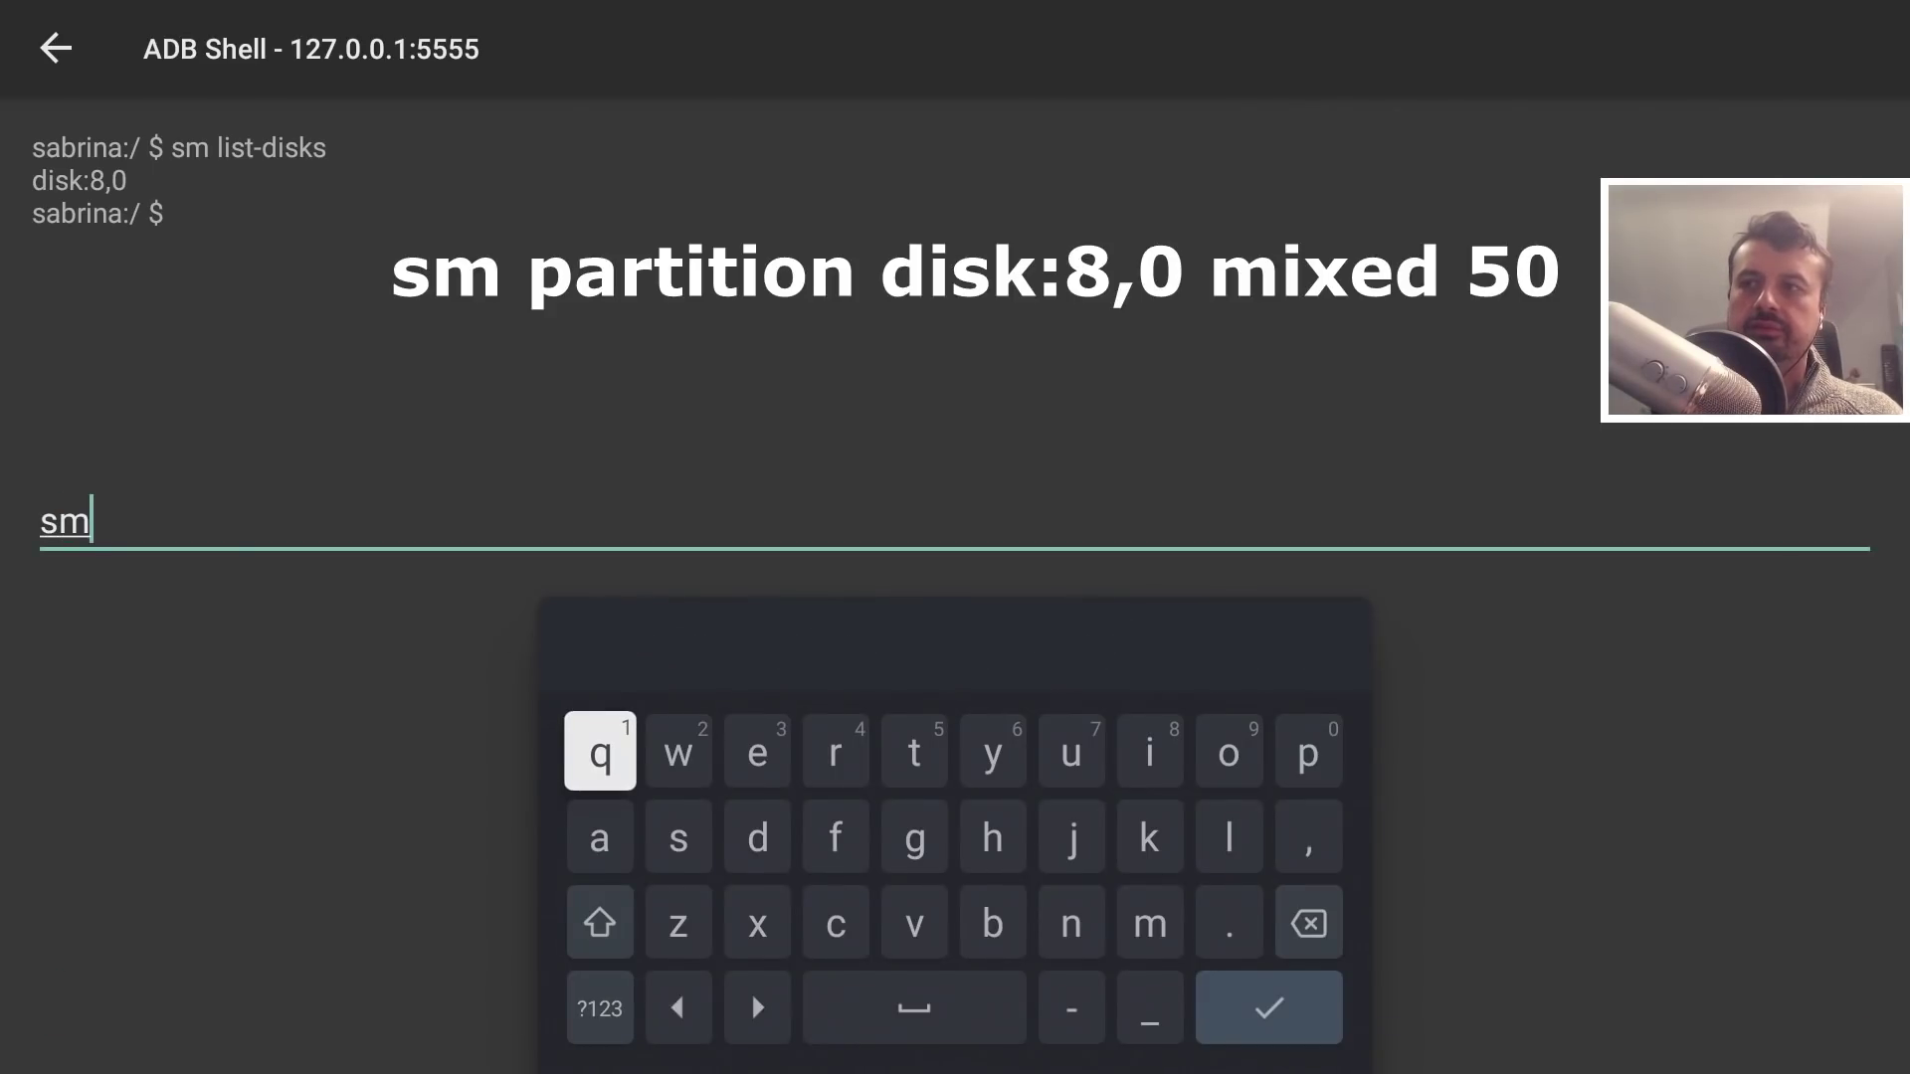
{"action": "type", "text": "part"}
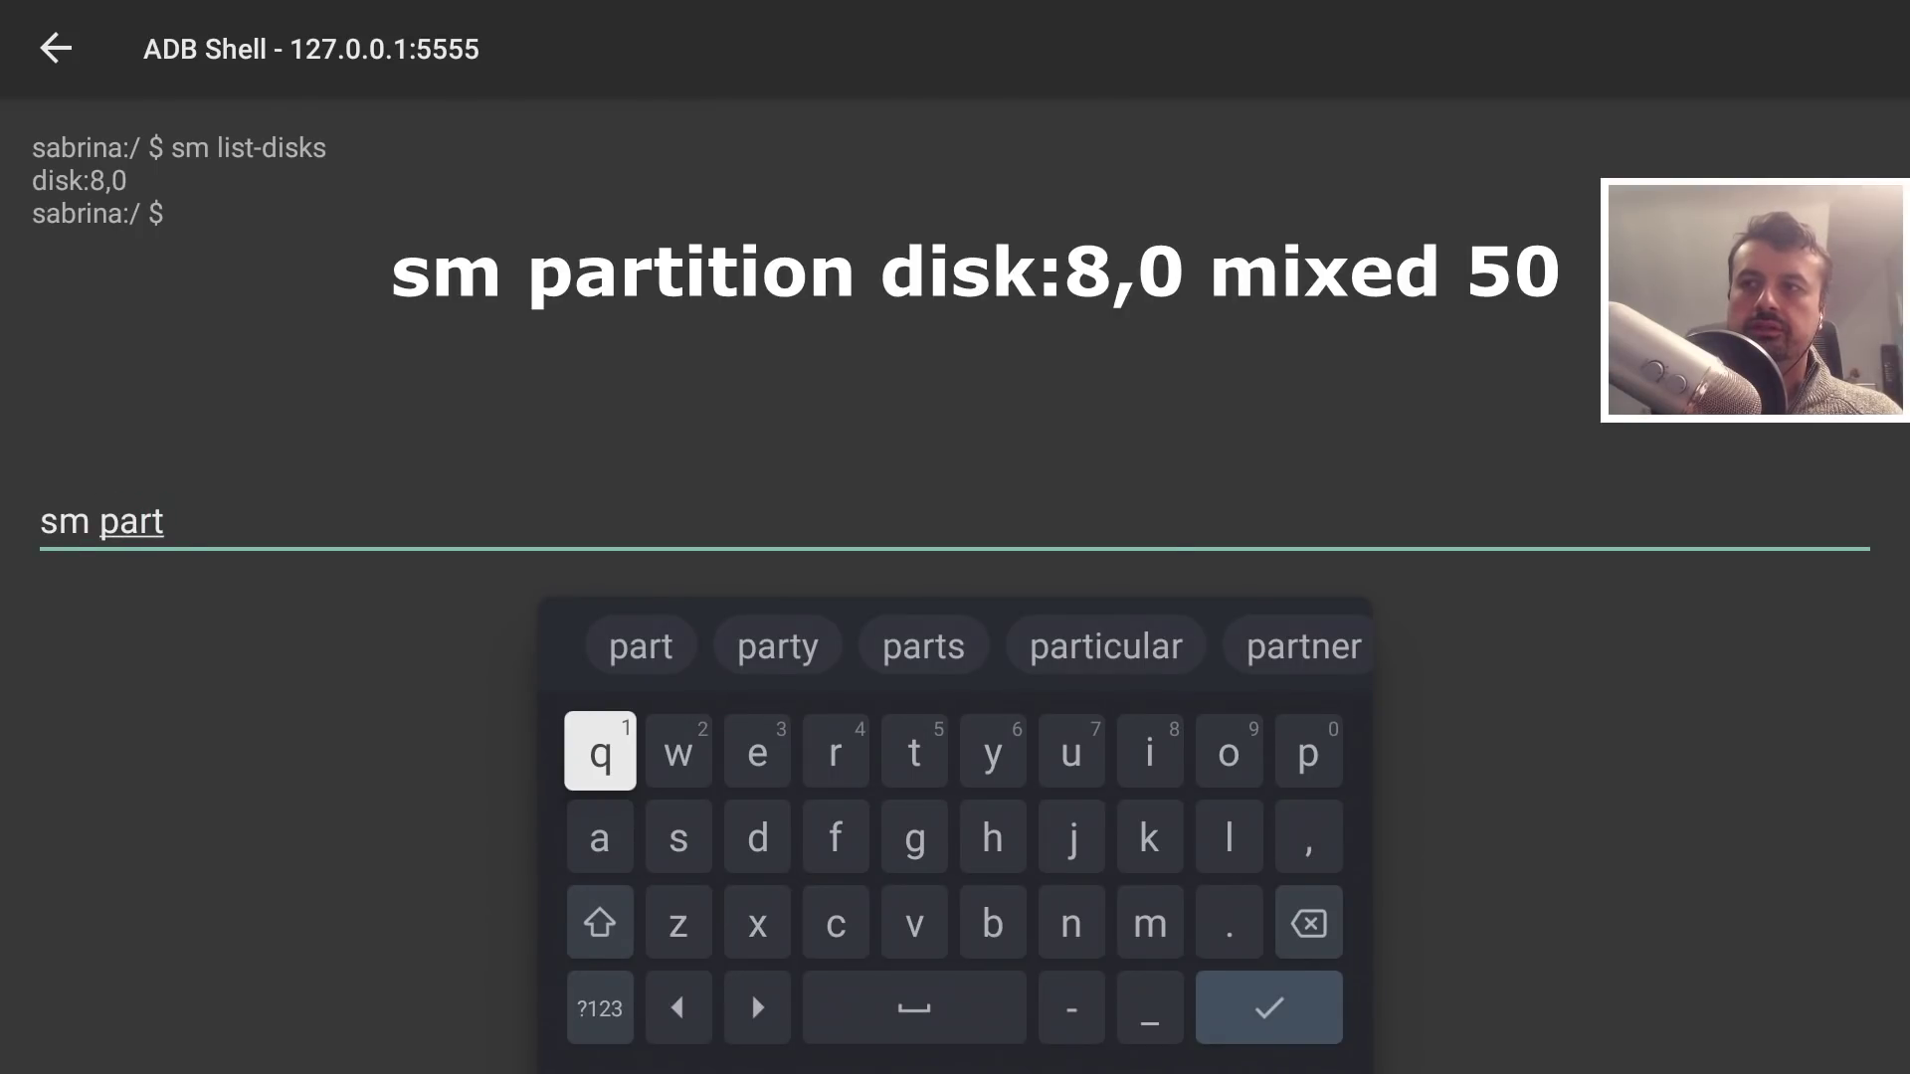
{"action": "type", "text": "ition disk"}
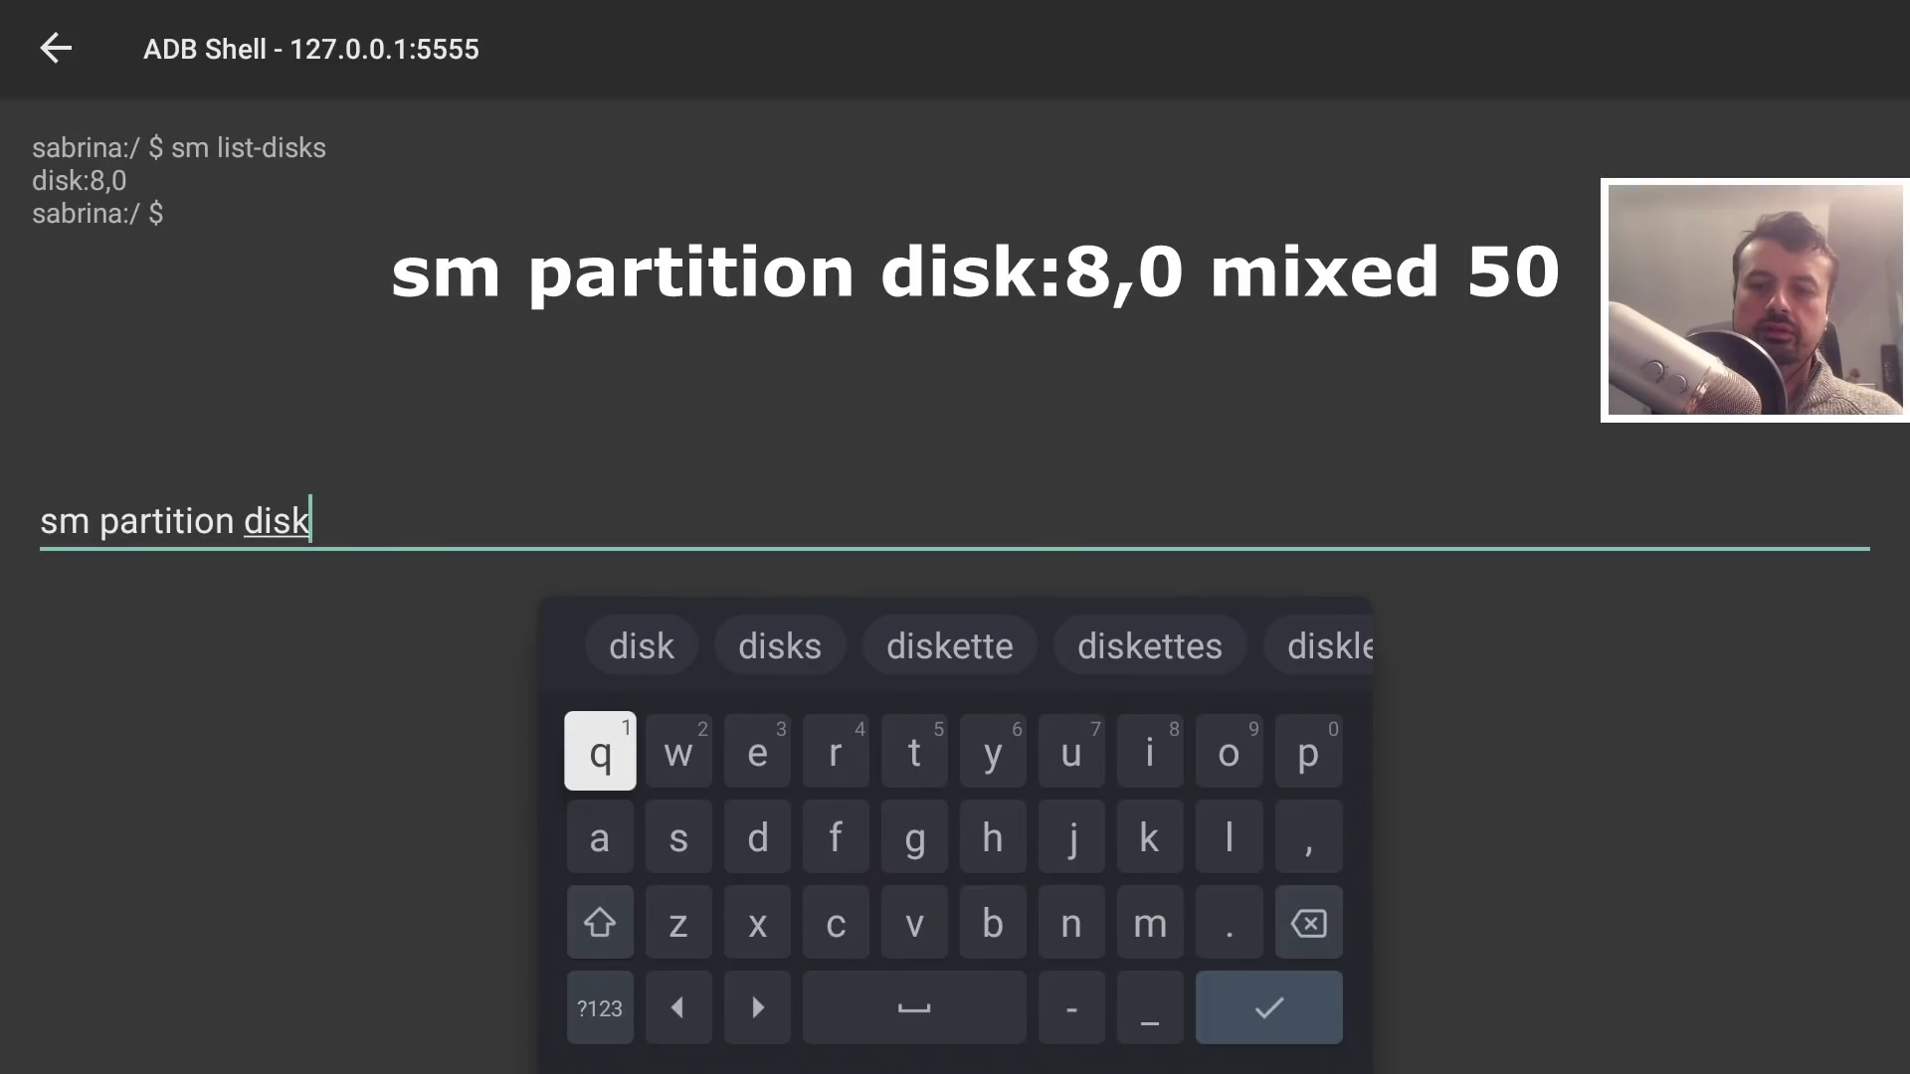
{"action": "type", "text": ":"}
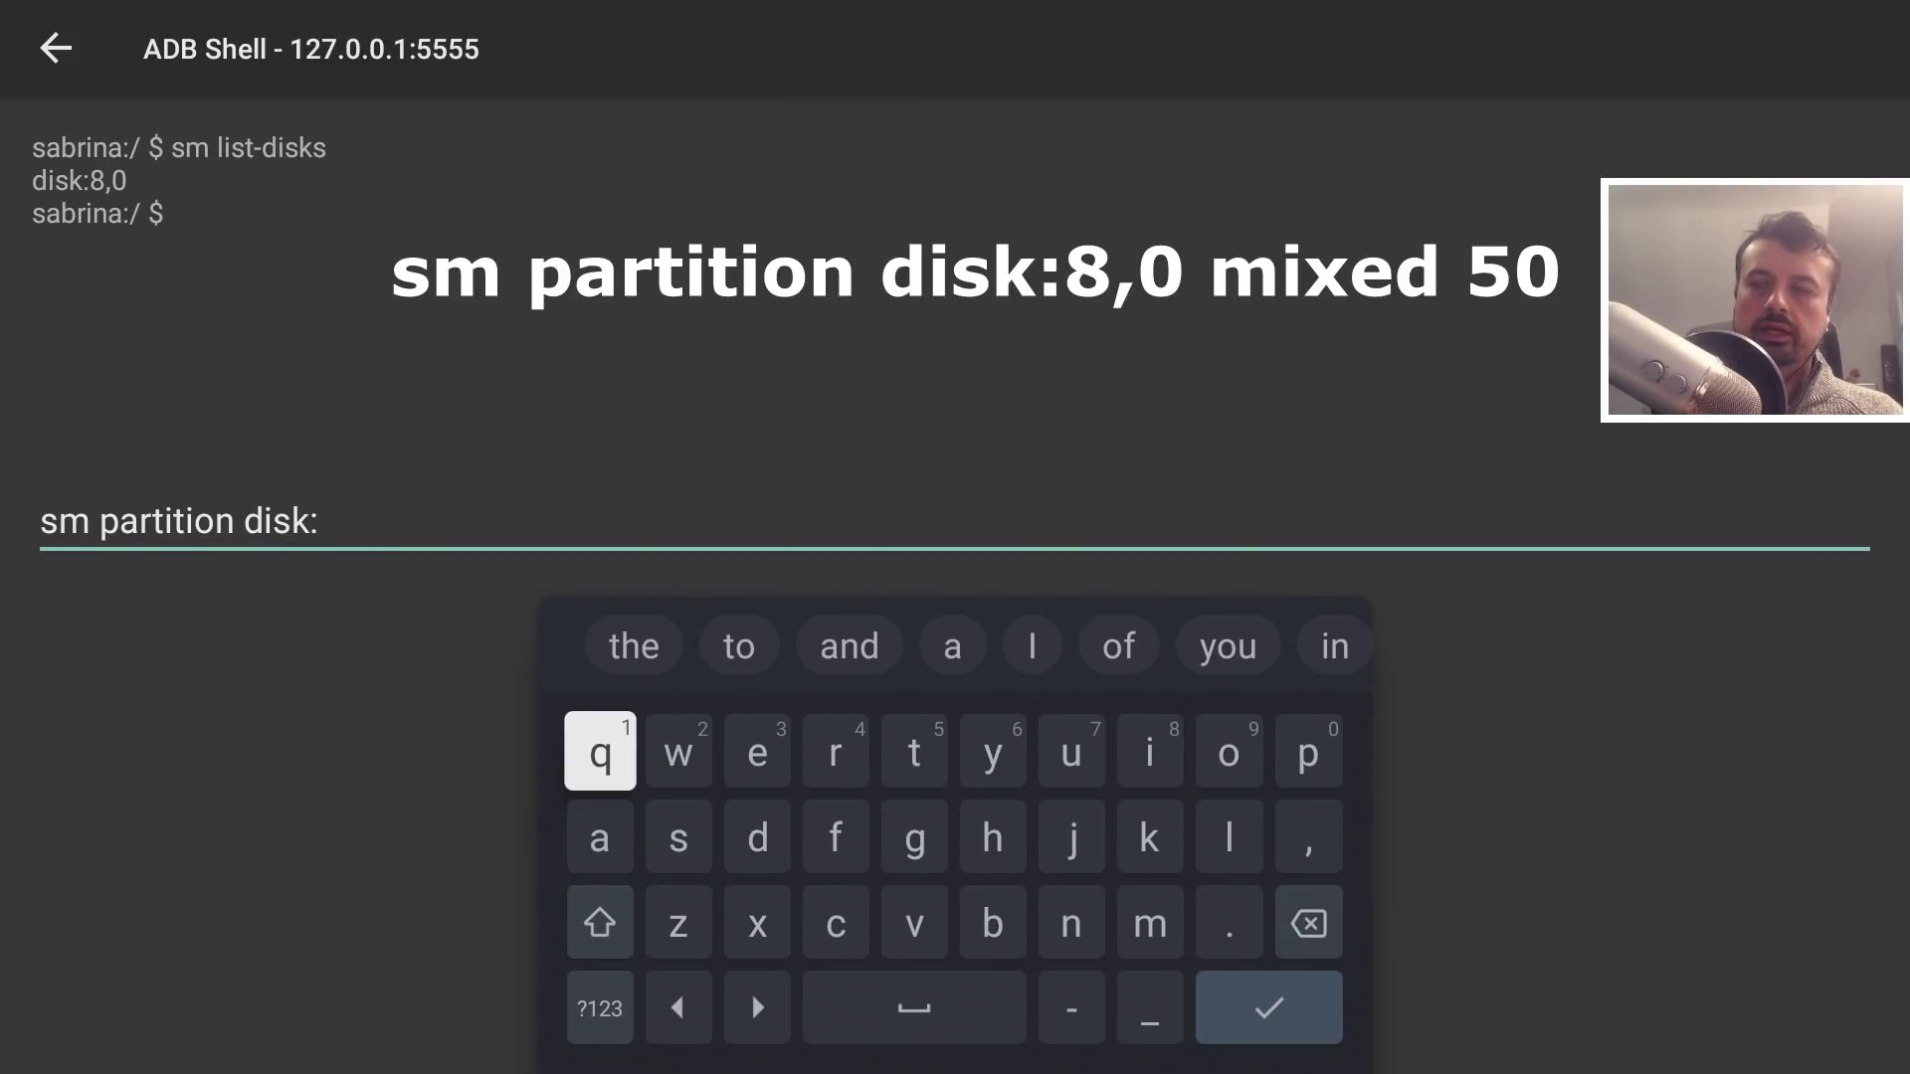
{"action": "type", "text": "8,0"}
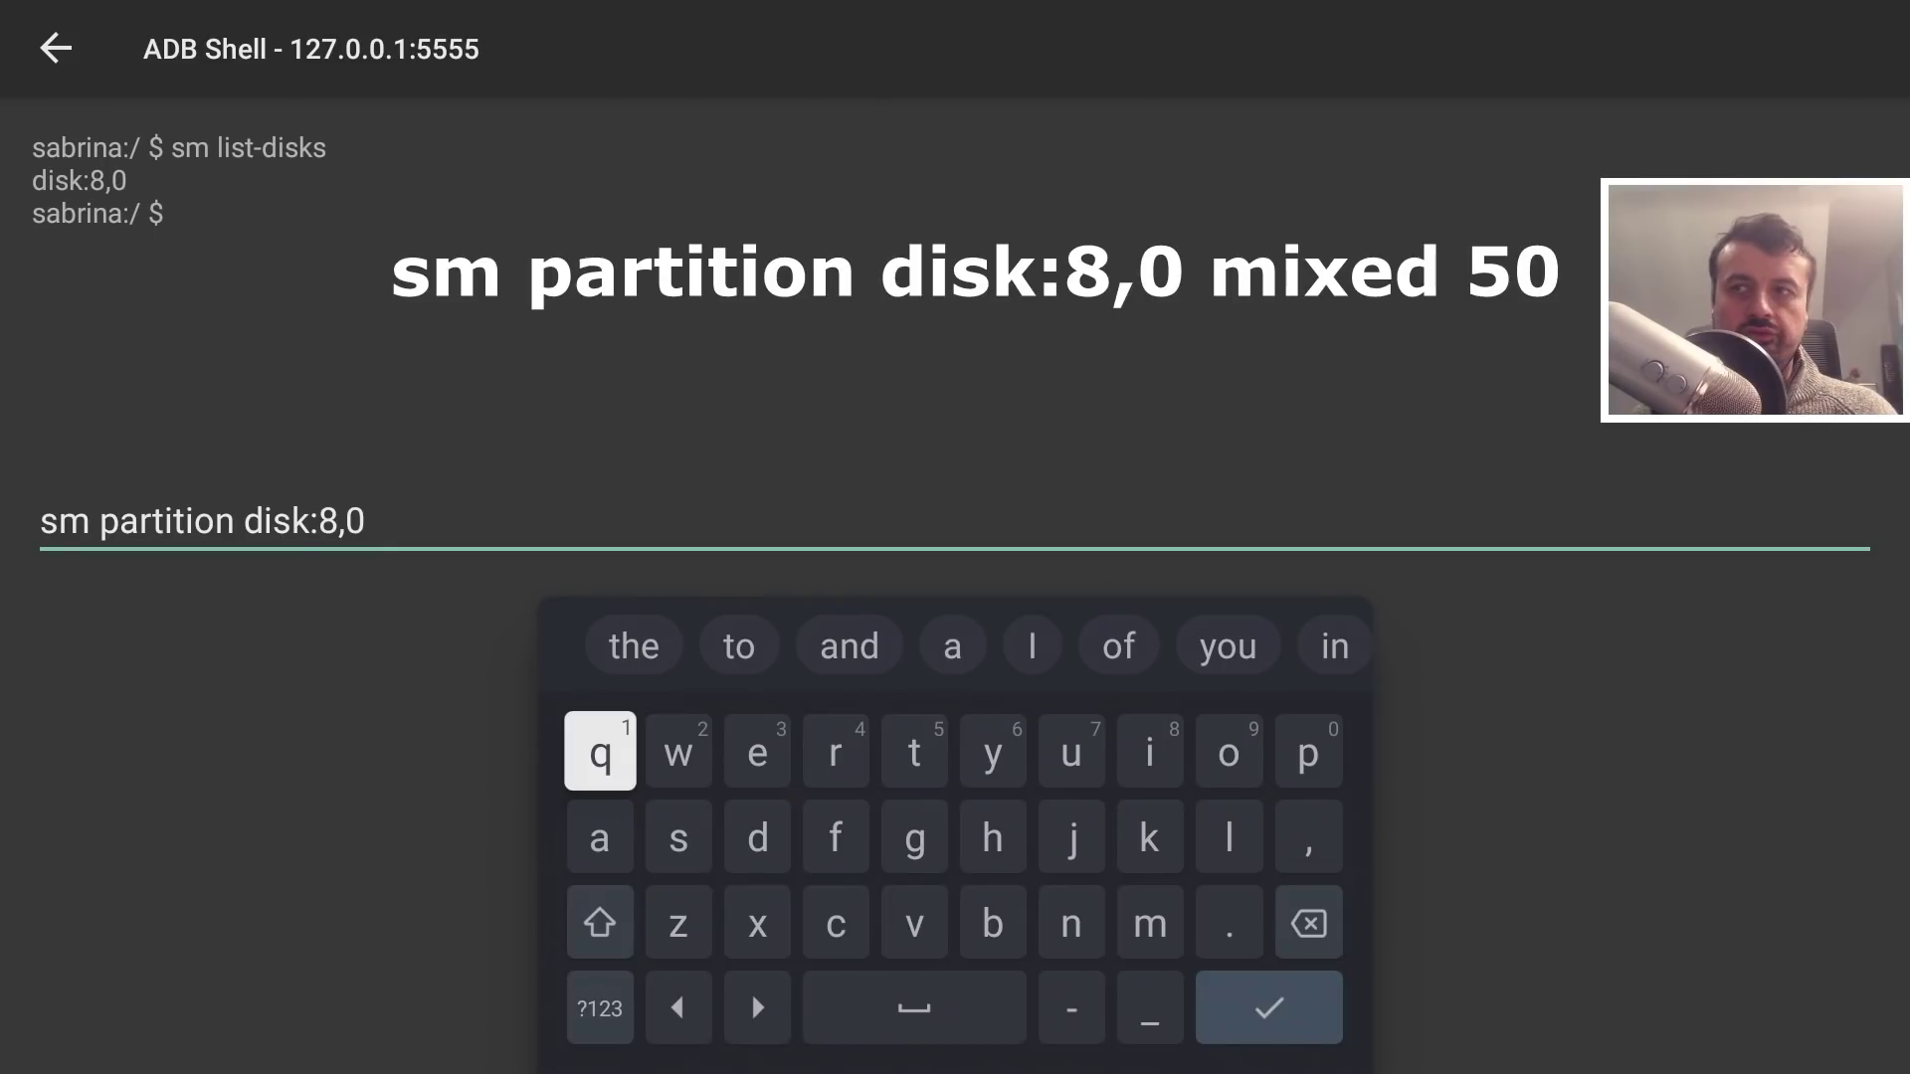
{"action": "type", "text": " mixed"}
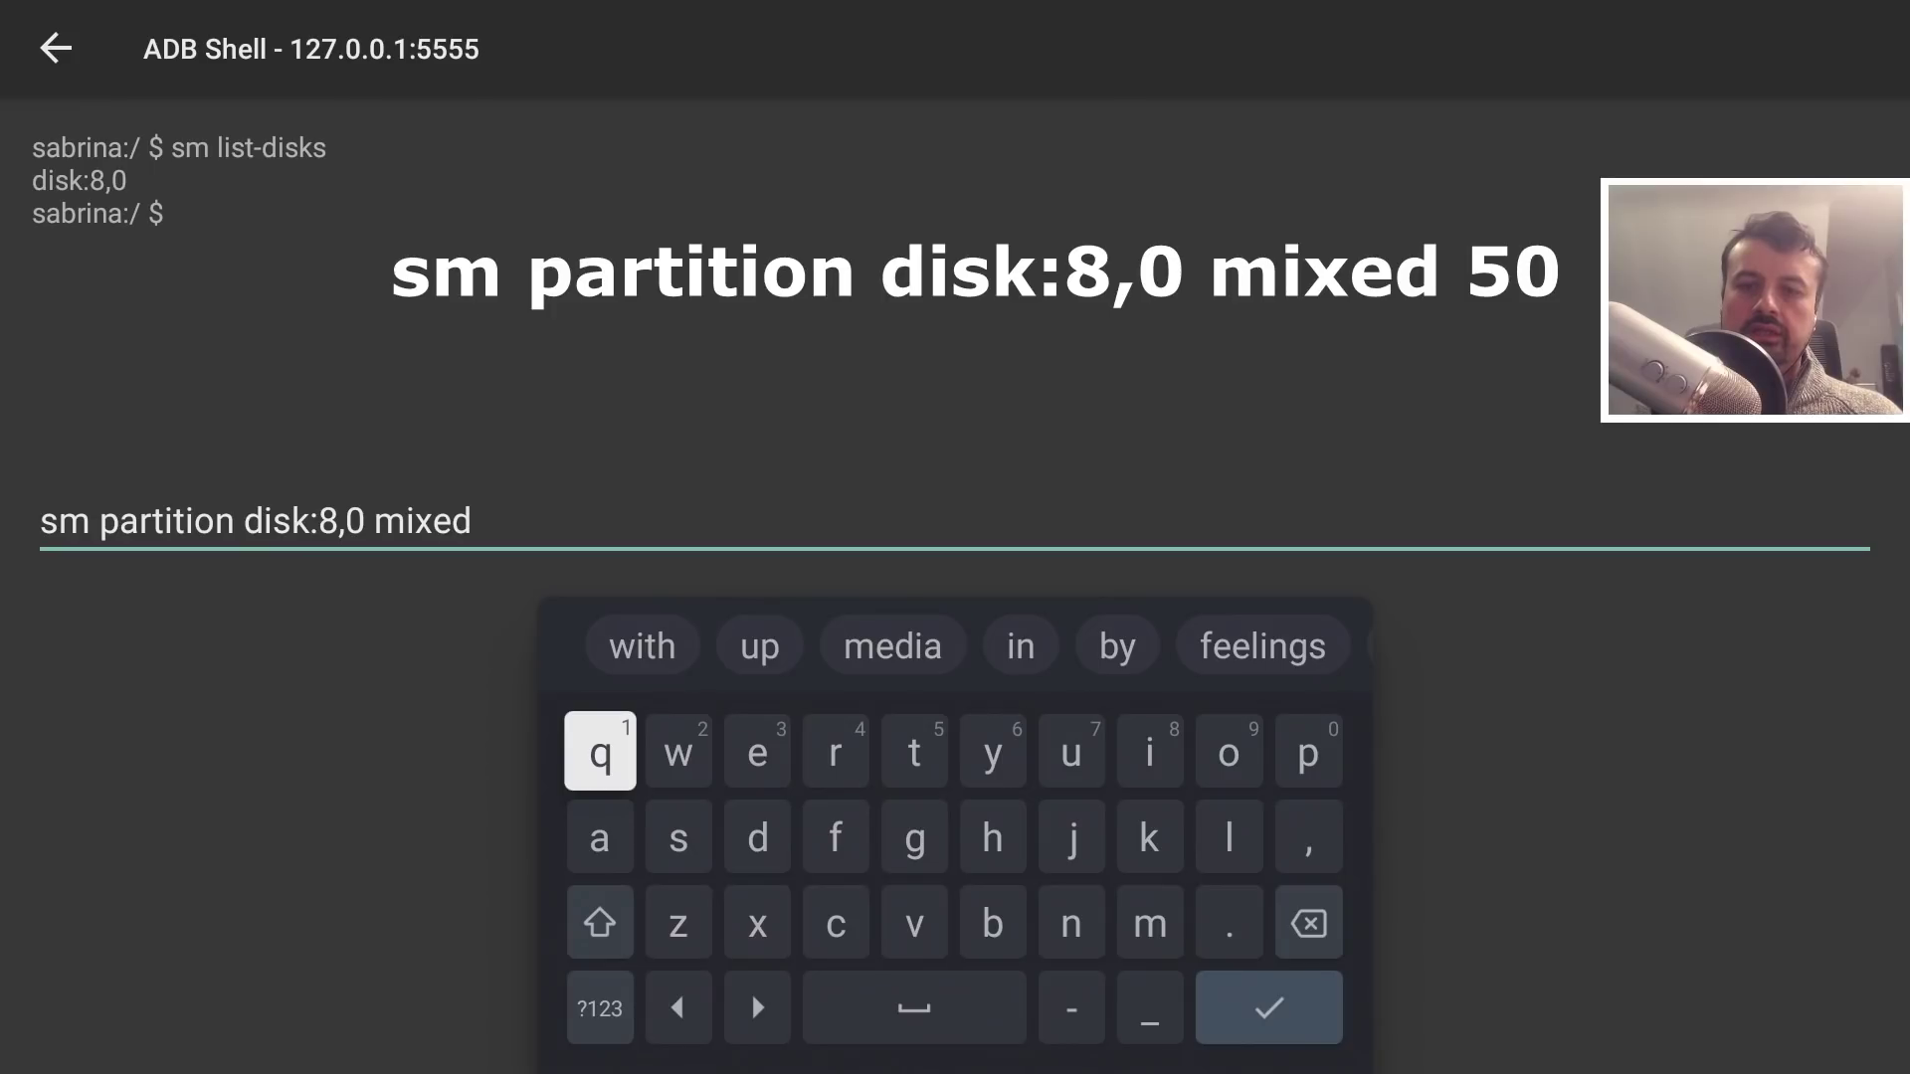
{"action": "type", "text": "50"}
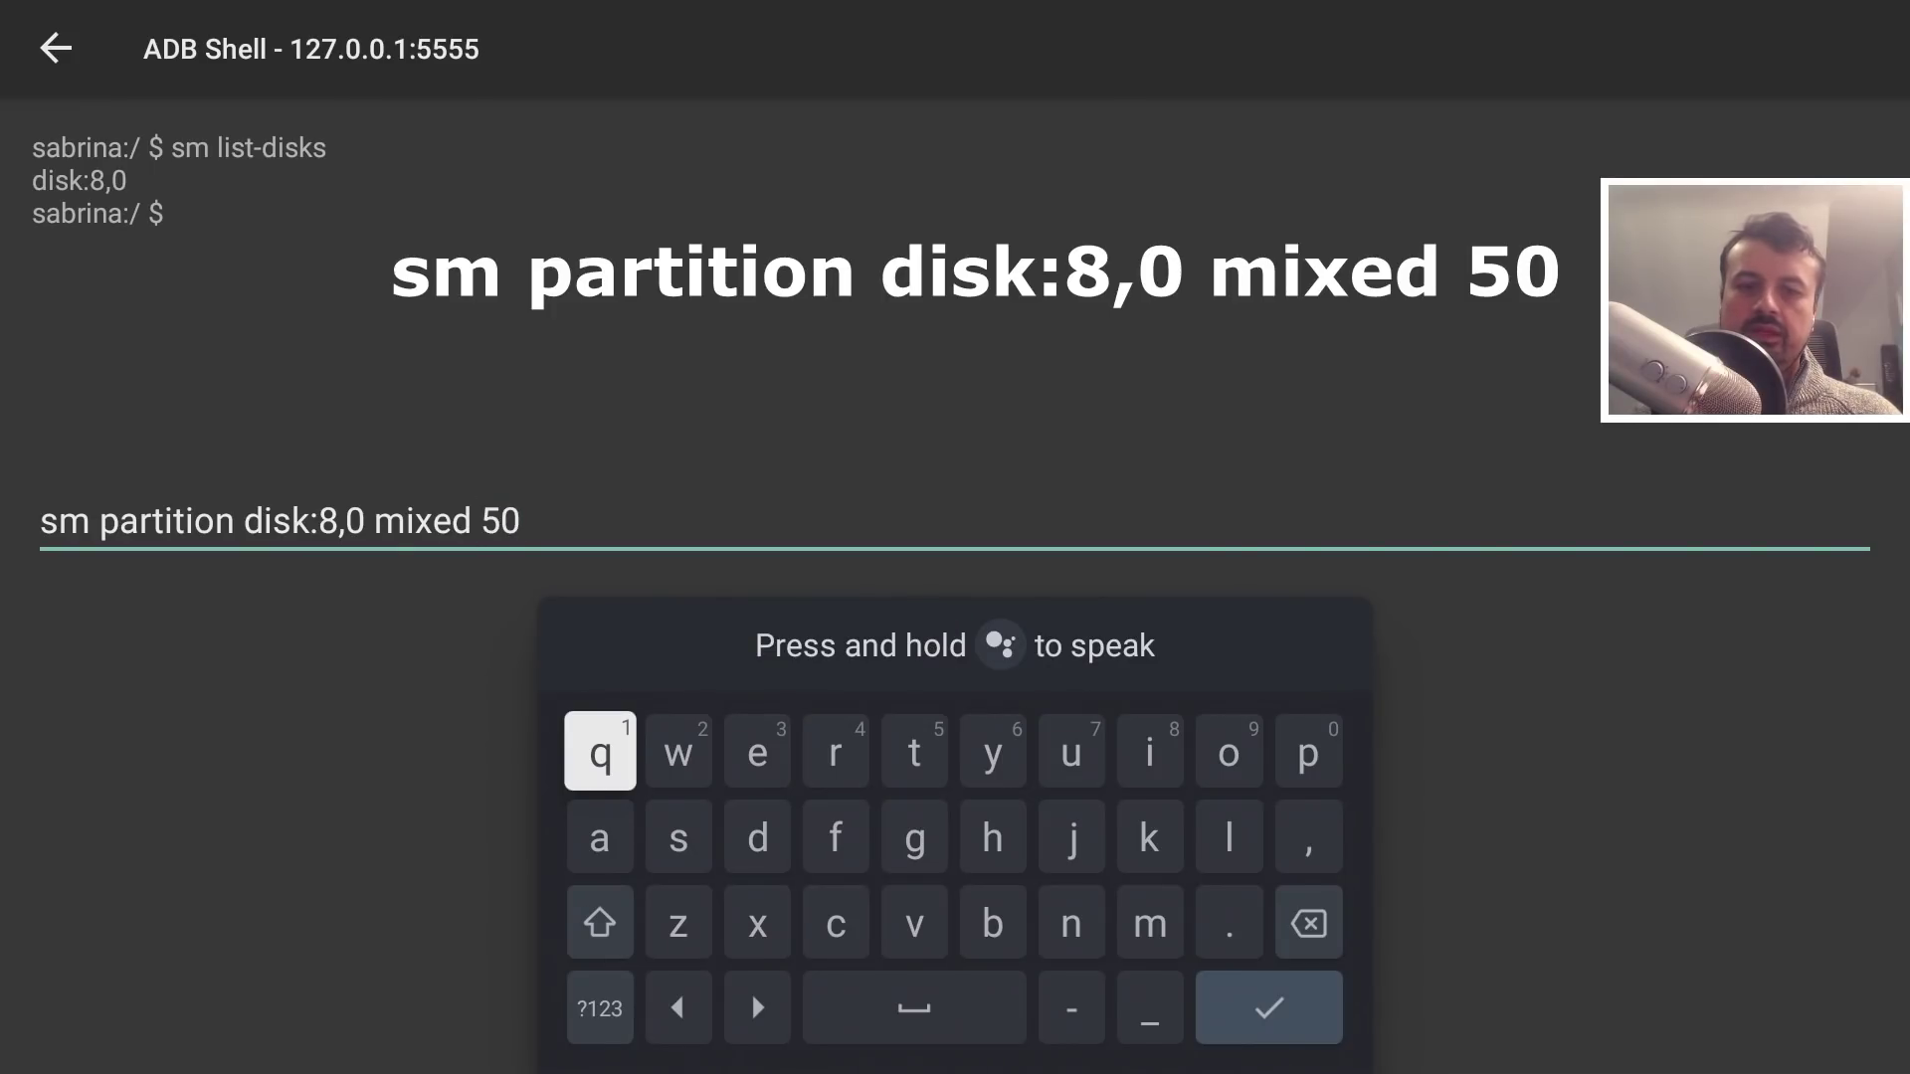
{"action": "key", "text": "Return"}
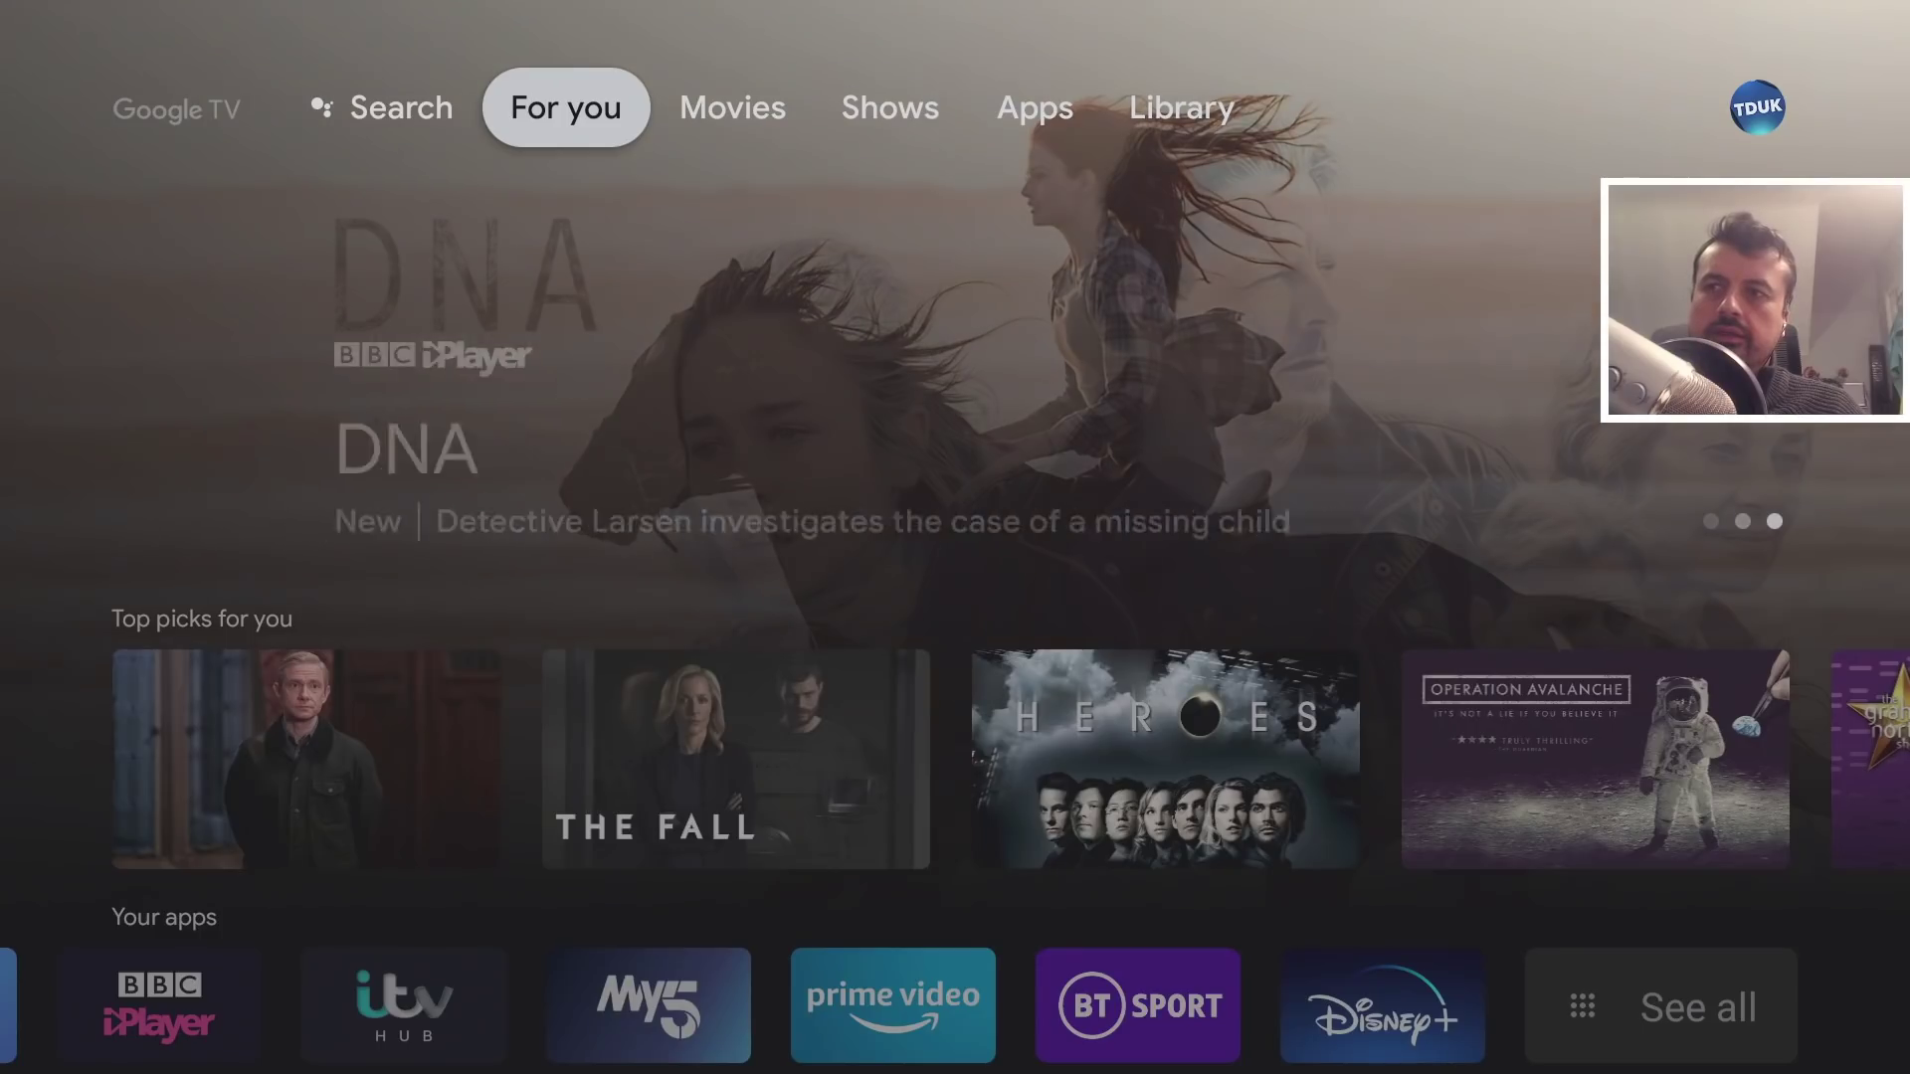
Open the System section of the device settings from the Google TV home screen
{"action": "key", "text": "Right"}
{"action": "key", "text": "Right"}
{"action": "key", "text": "Right"}
{"action": "key", "text": "Right"}
{"action": "key", "text": "Right"}
{"action": "key", "text": "Return"}
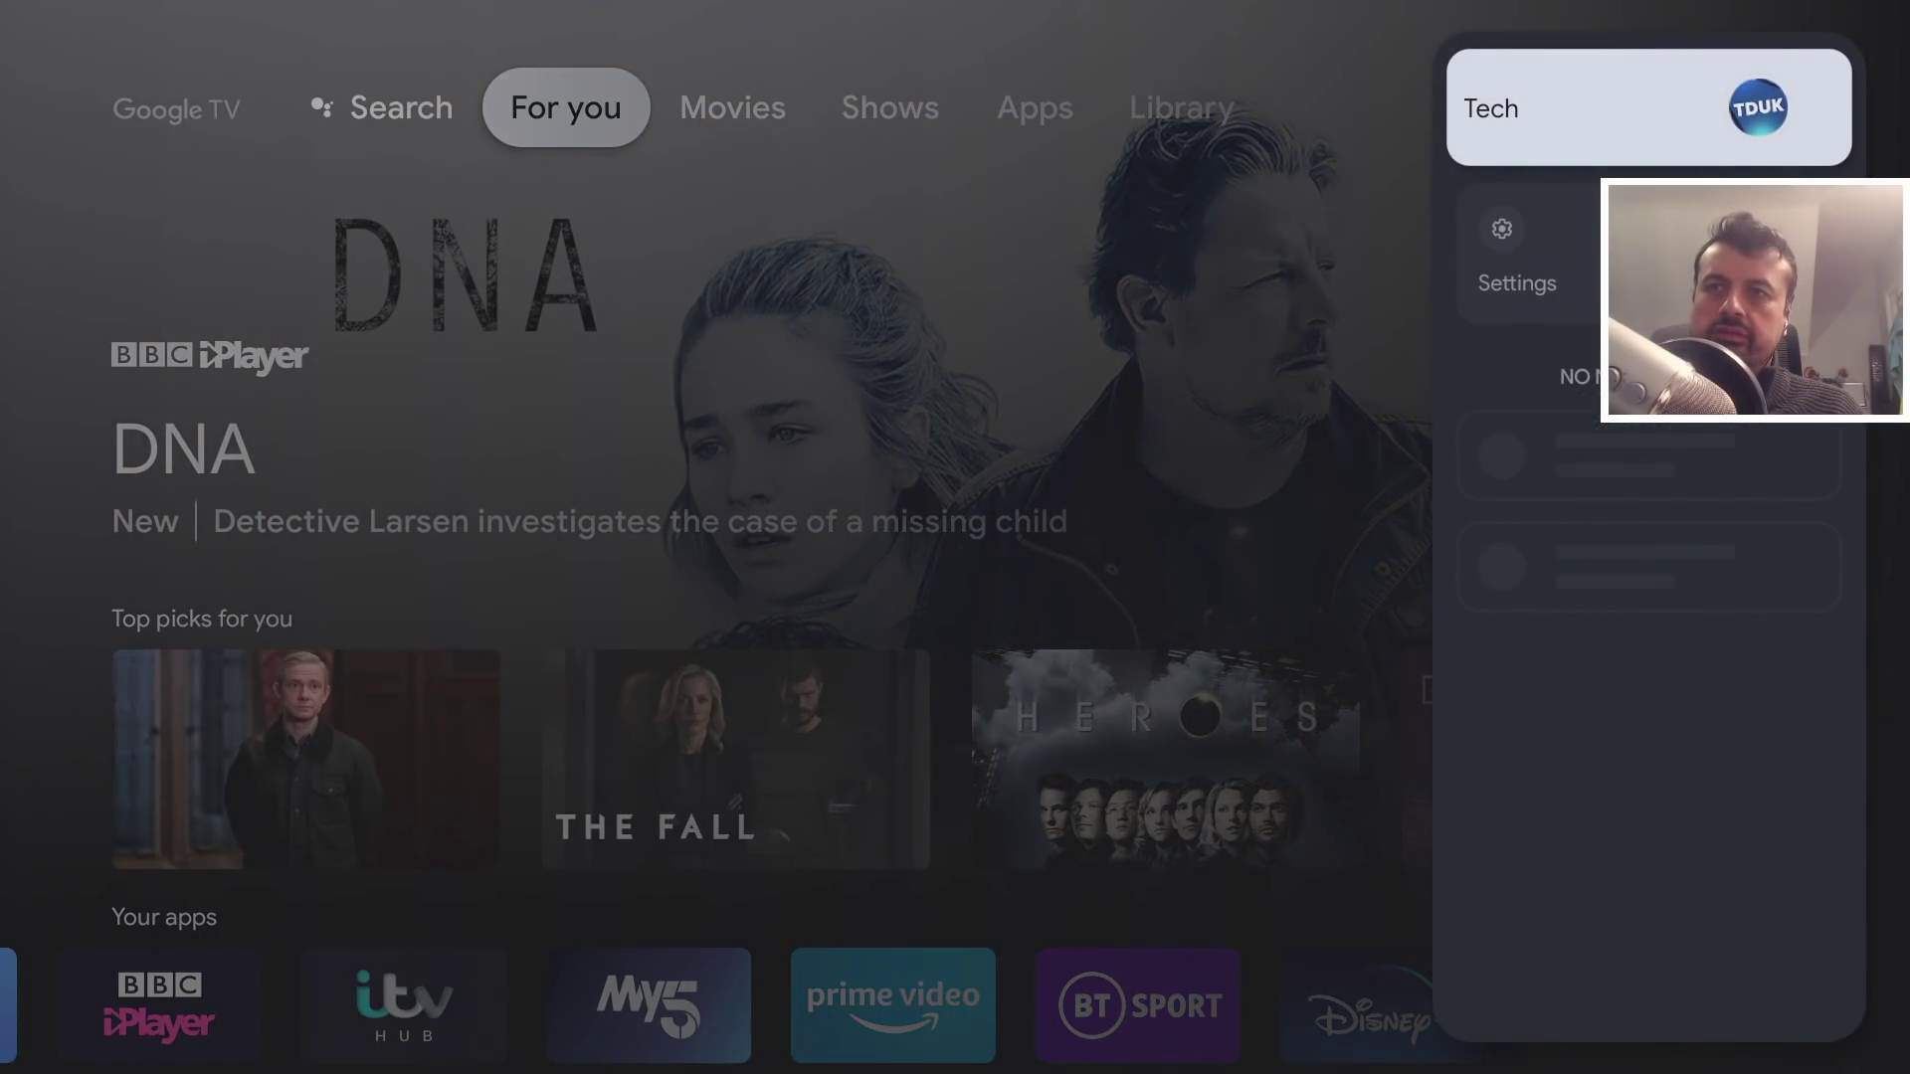
{"action": "key", "text": "Down"}
{"action": "key", "text": "Return"}
{"action": "key", "text": "Down"}
{"action": "key", "text": "Down"}
{"action": "key", "text": "Down"}
{"action": "key", "text": "Down"}
{"action": "key", "text": "Down"}
{"action": "key", "text": "Return"}
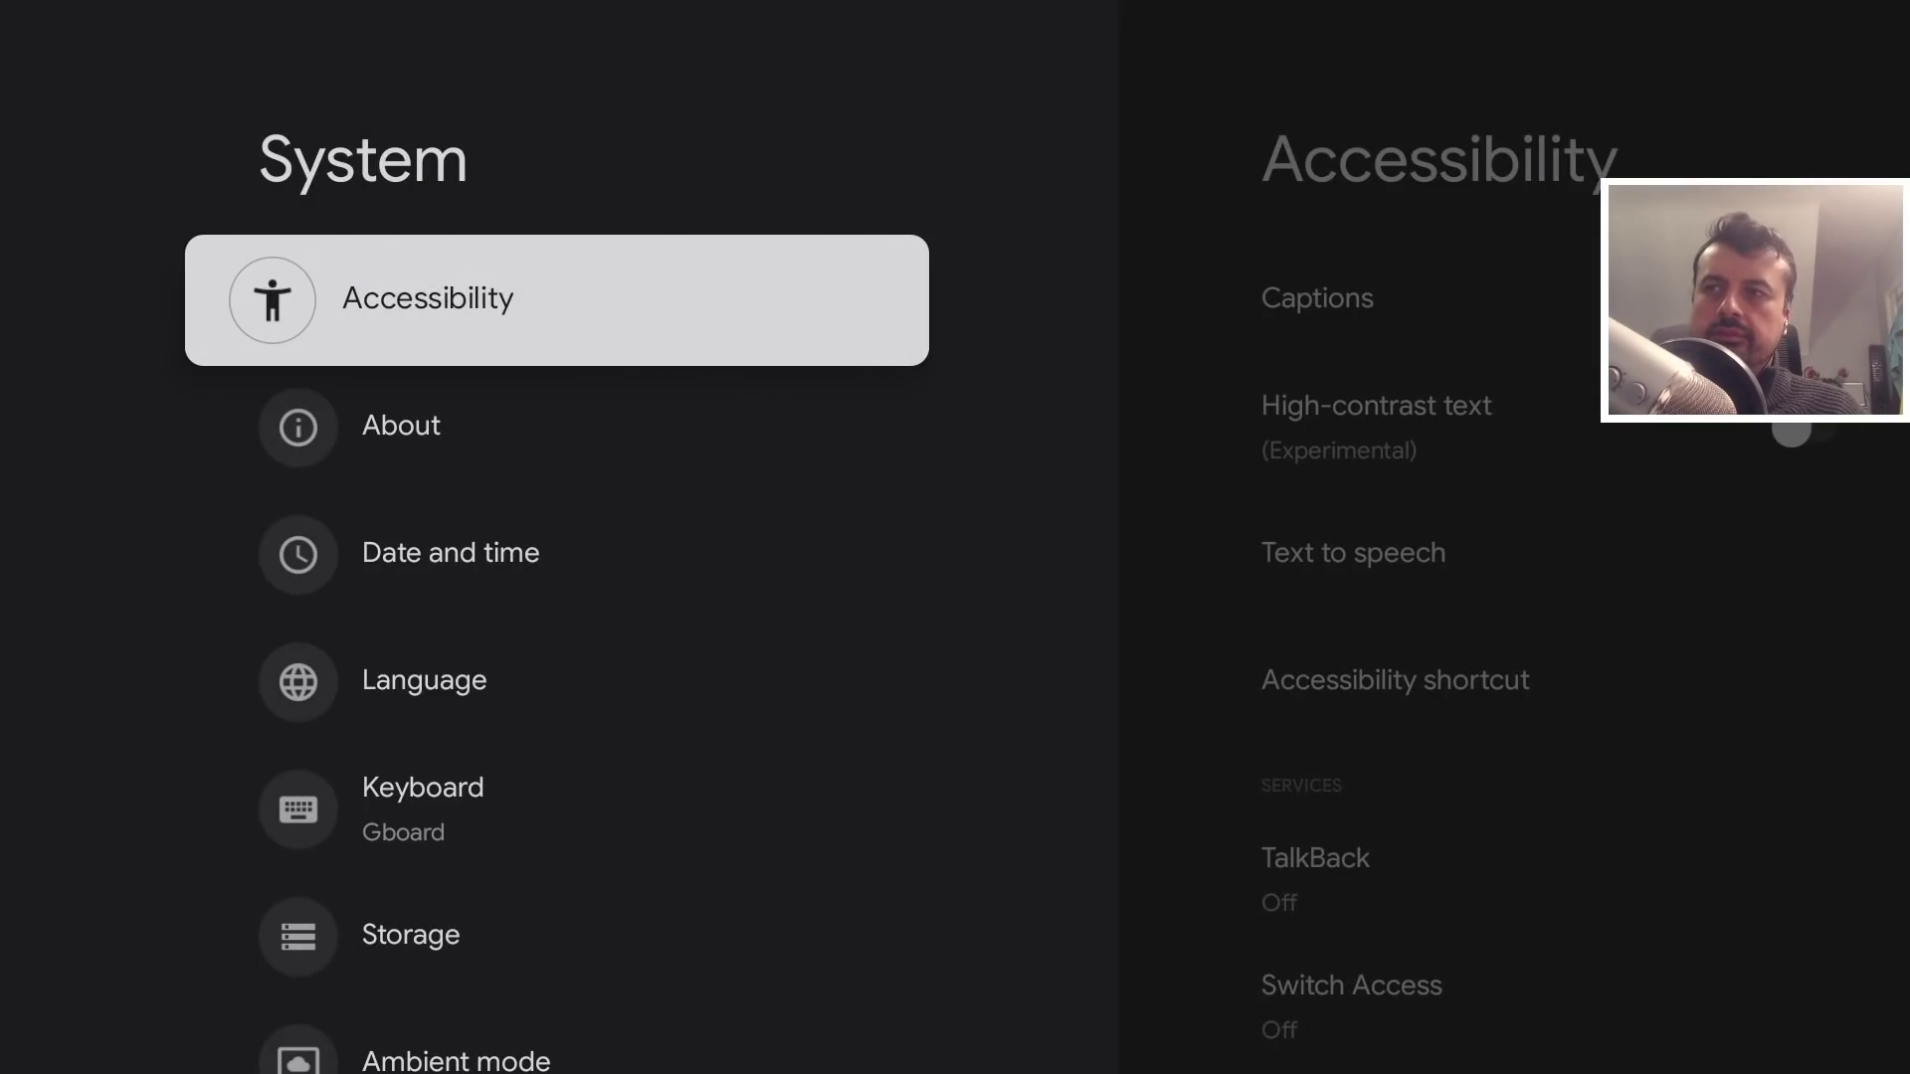
Open the storage settings and examine the SanDisk USB drive entries under device and removable storage
{"action": "key", "text": "Down"}
{"action": "key", "text": "Down"}
{"action": "key", "text": "Down"}
{"action": "key", "text": "Down"}
{"action": "key", "text": "Down"}
{"action": "key", "text": "Return"}
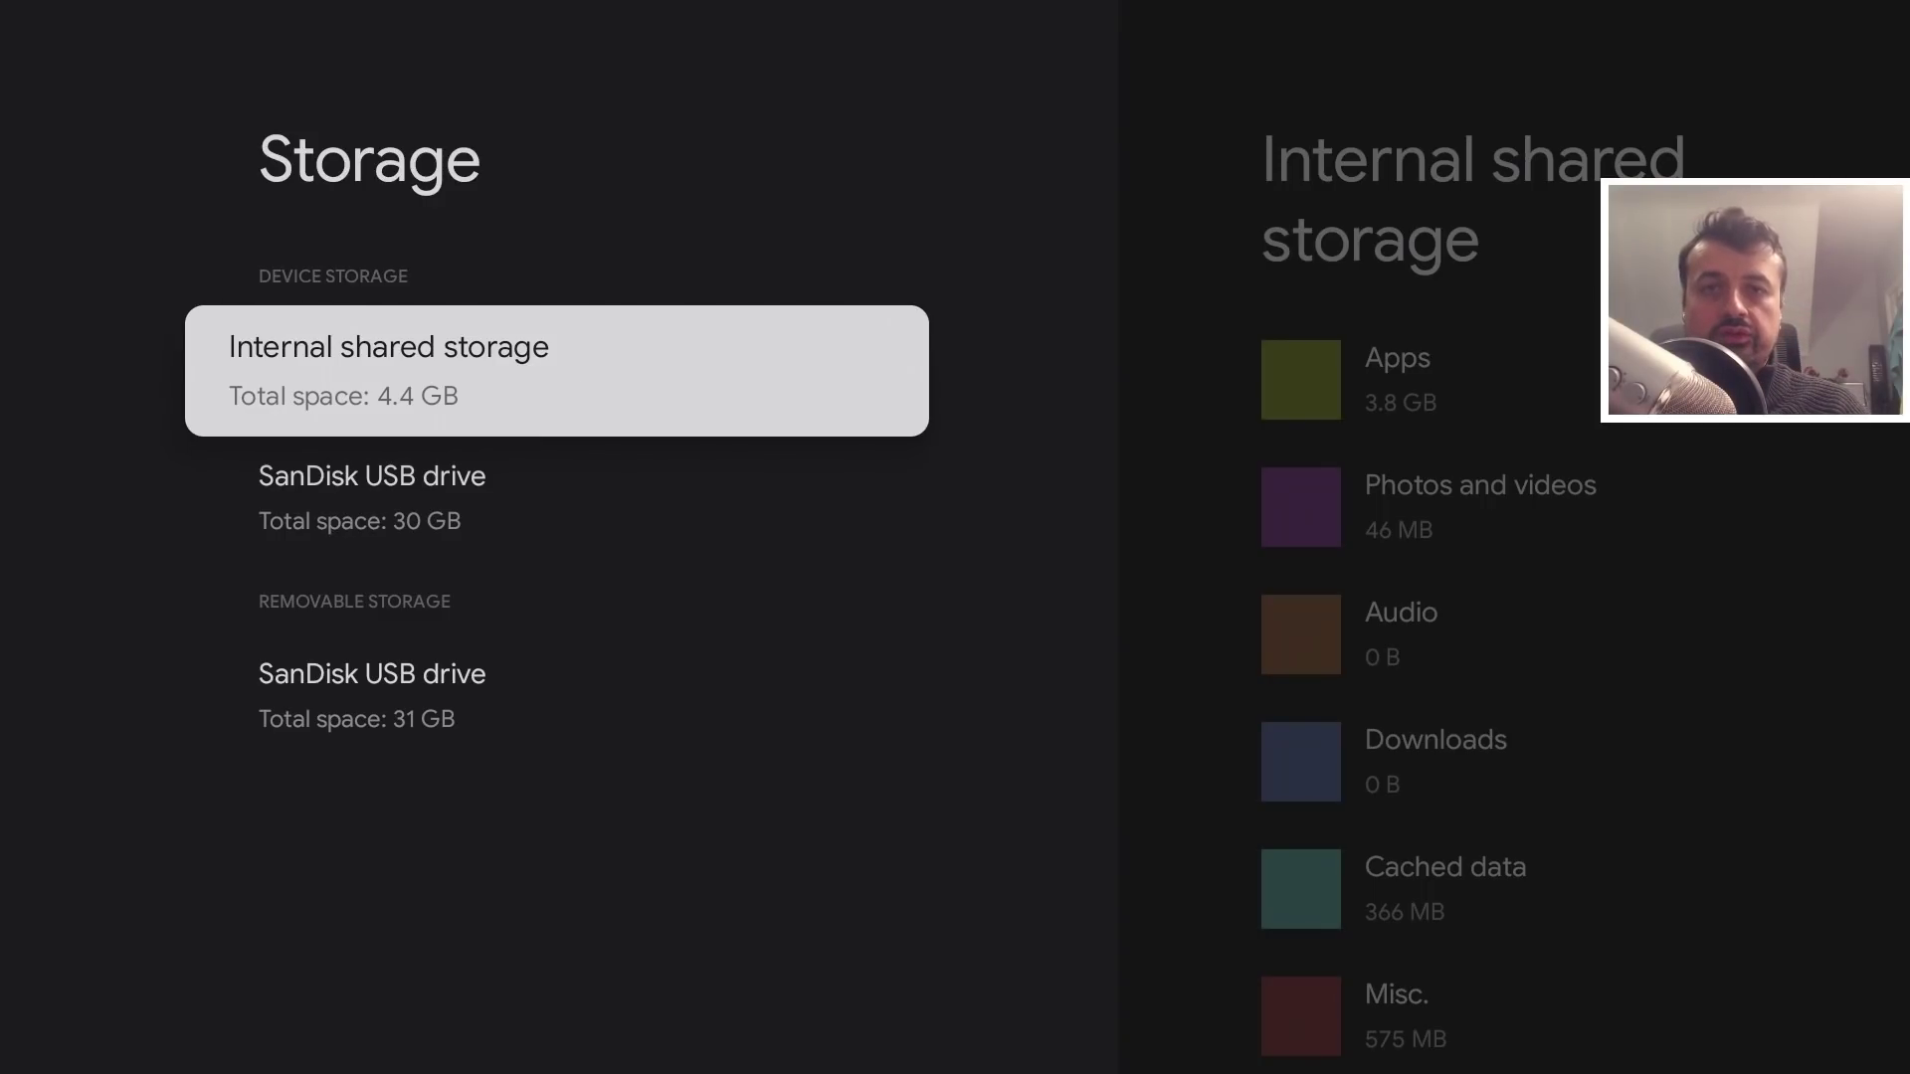
{"action": "key", "text": "Down"}
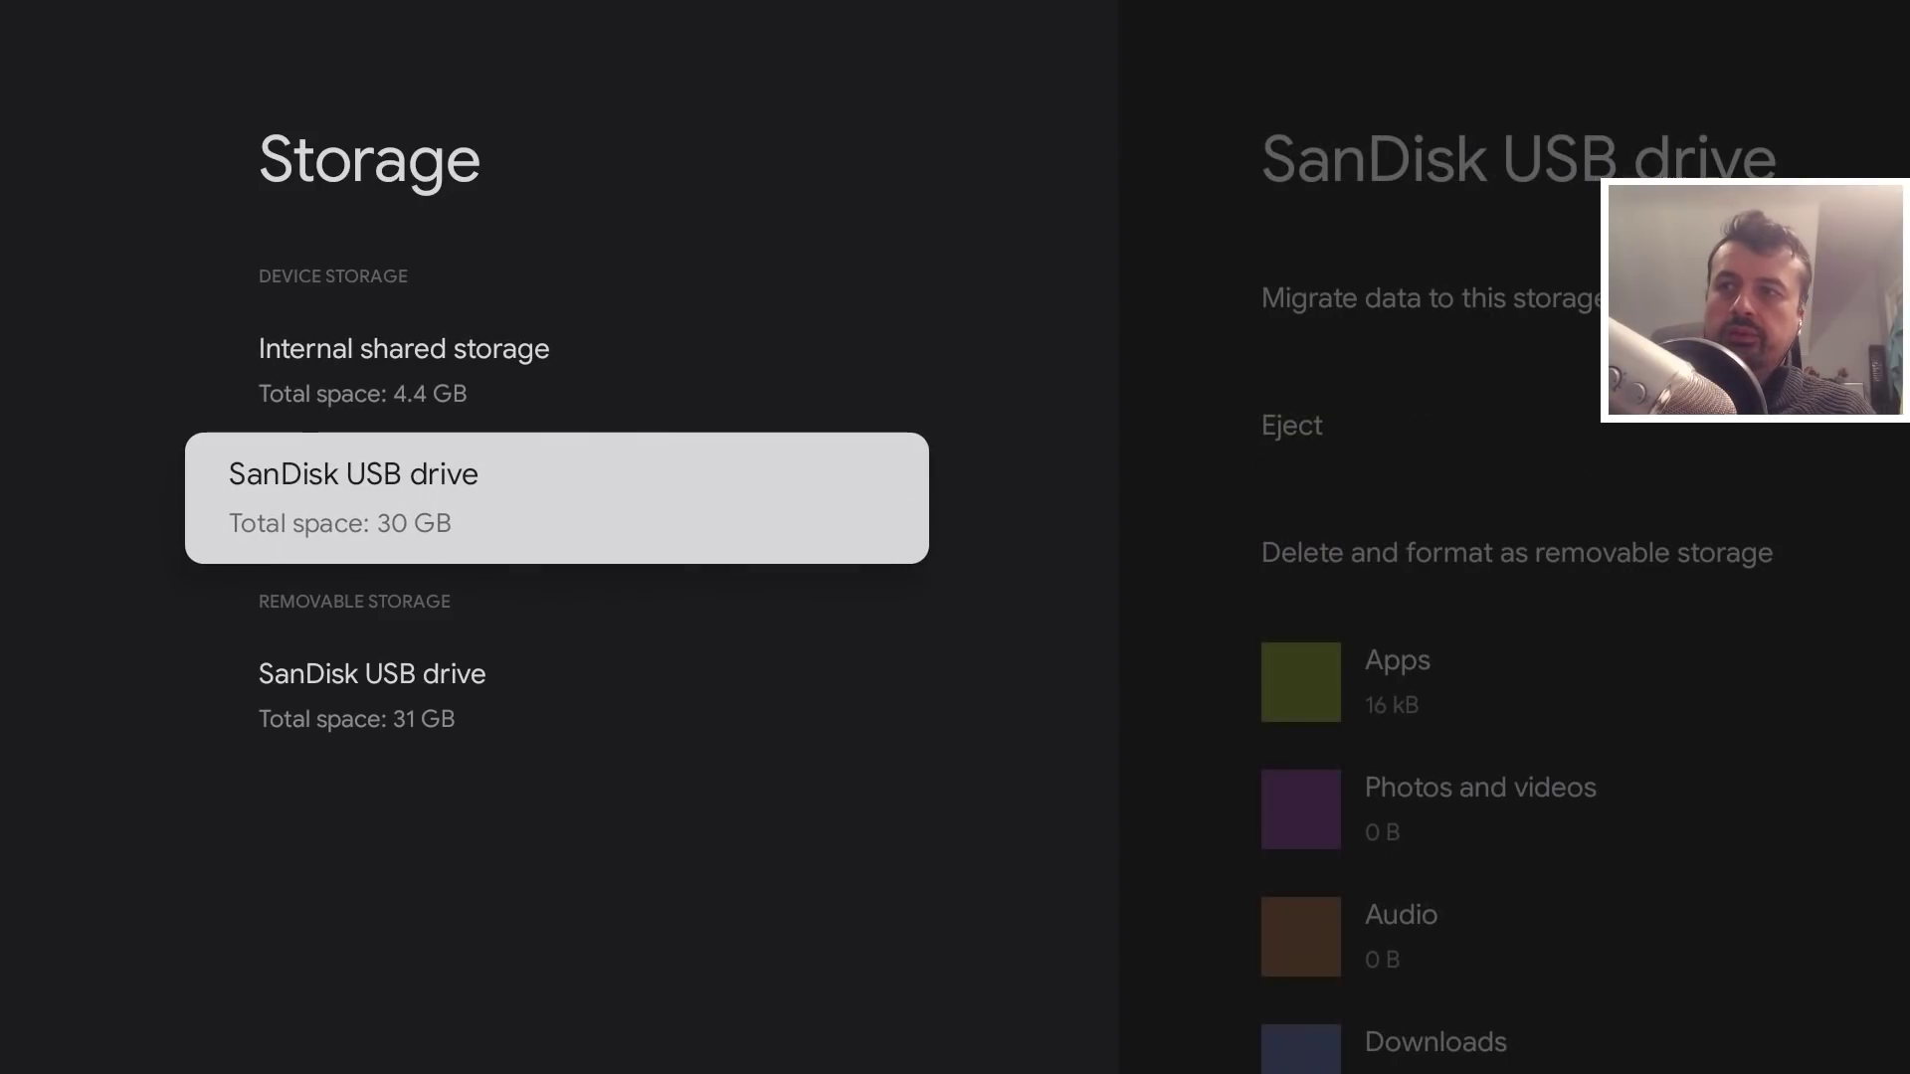
{"action": "key", "text": "Down"}
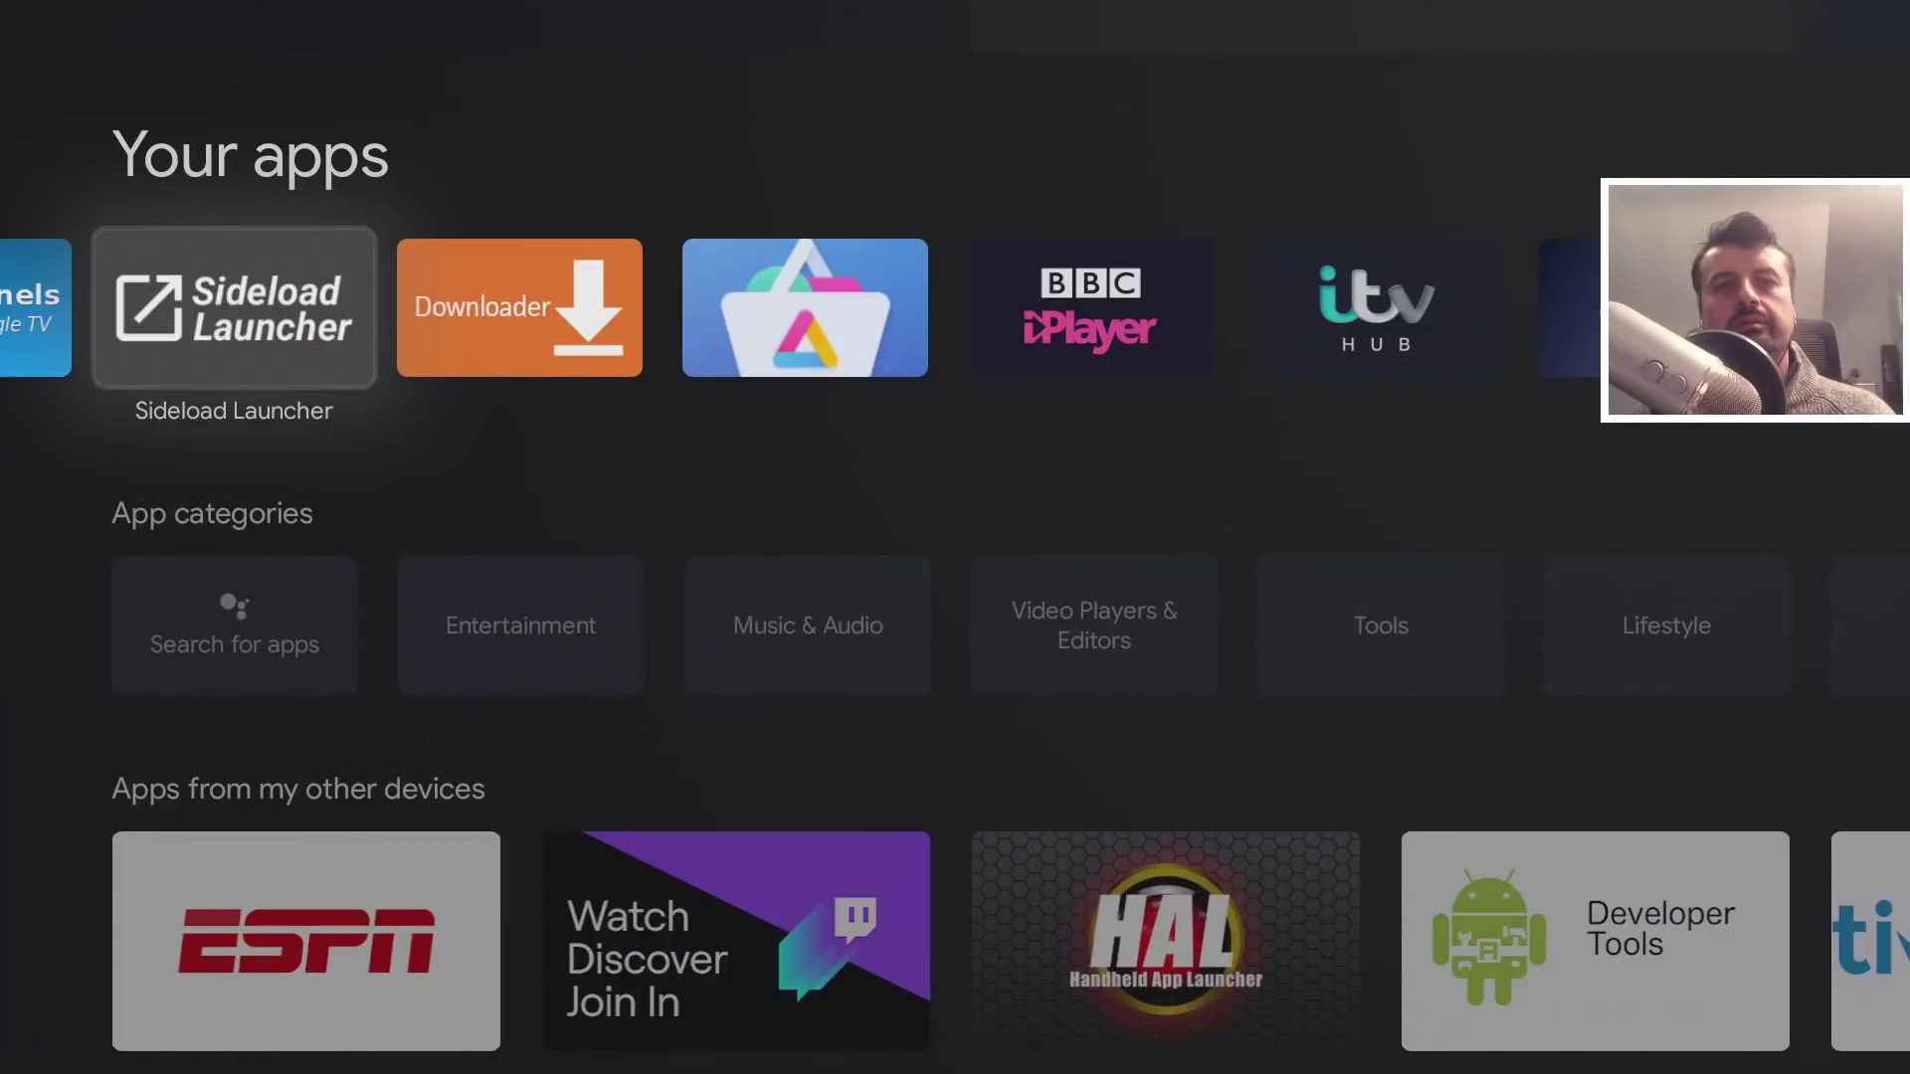
Look through the Your apps row on the home screen for a Play Store shortcut
{"action": "key", "text": "Right"}
{"action": "key", "text": "Right"}
{"action": "key", "text": "Right"}
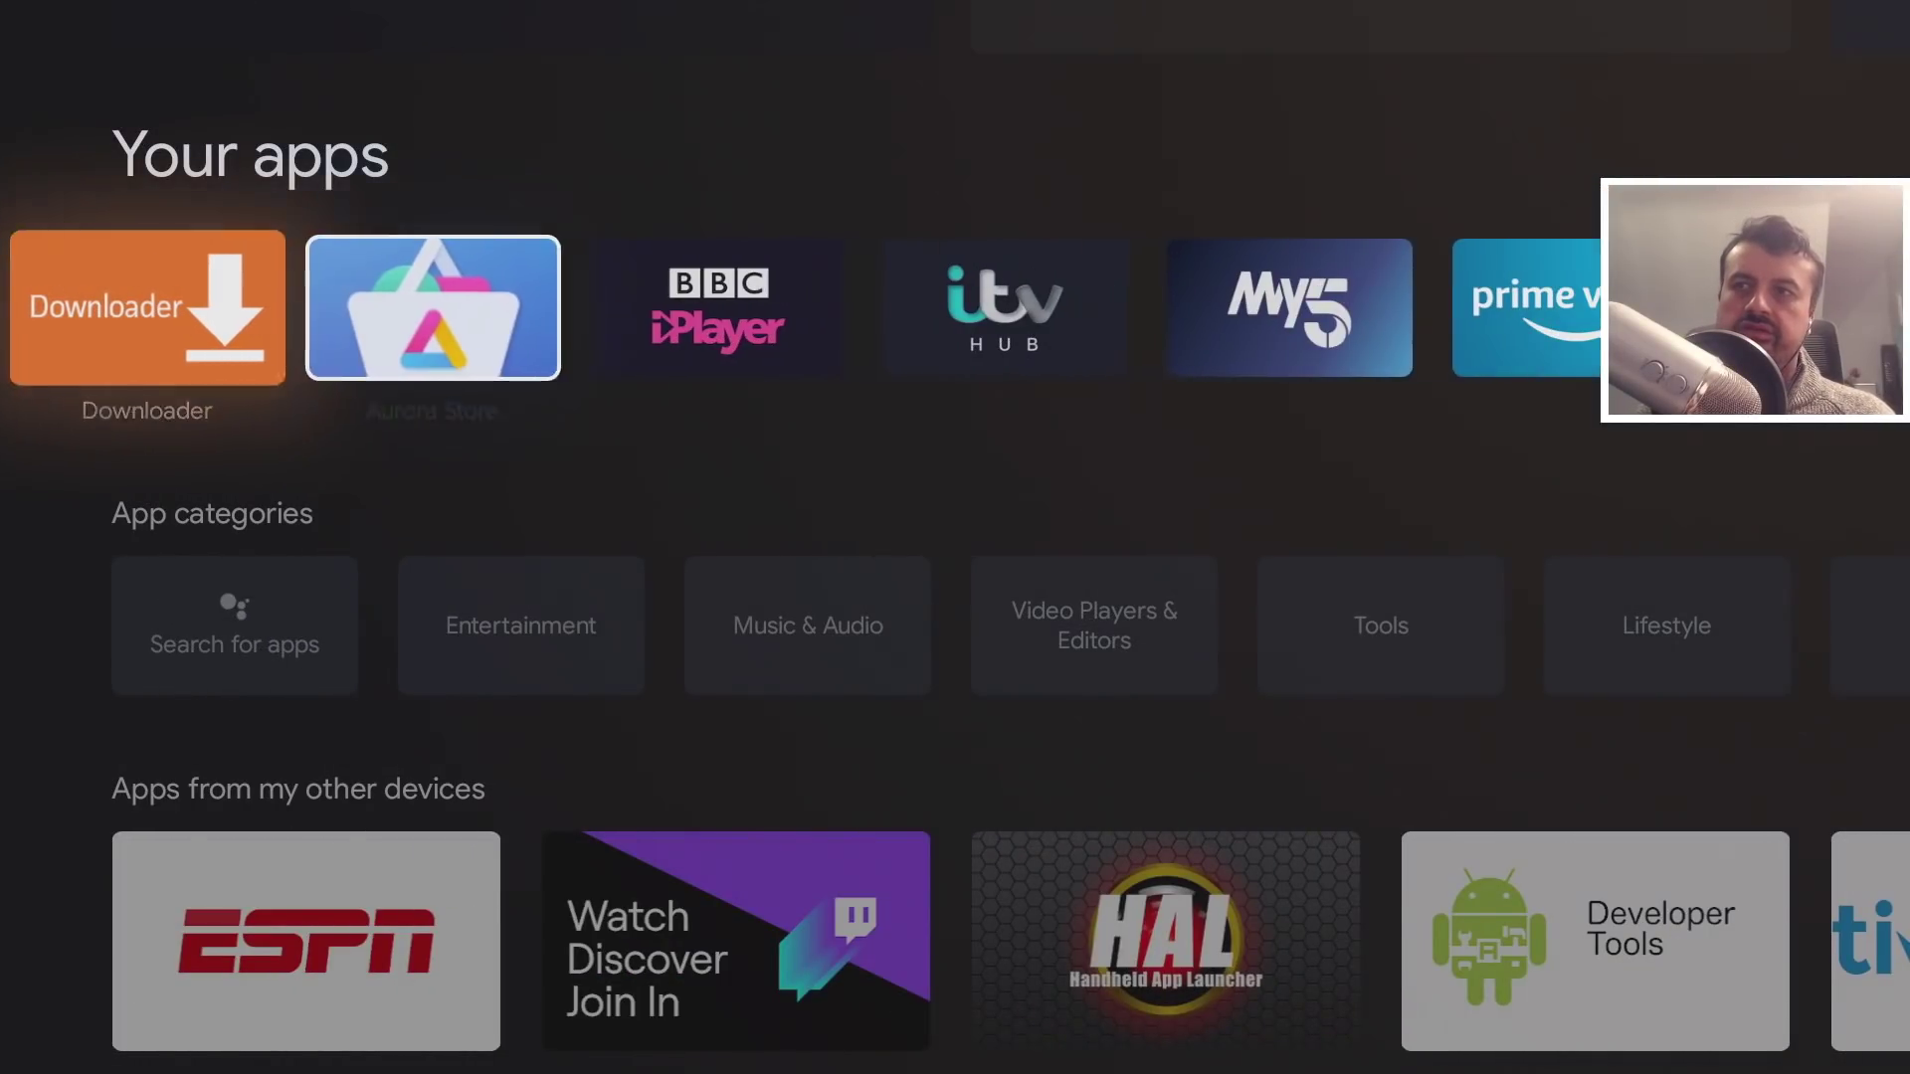
{"action": "key", "text": "Left"}
{"action": "key", "text": "Left"}
{"action": "key", "text": "Left"}
{"action": "key", "text": "Left"}
{"action": "key", "text": "Left"}
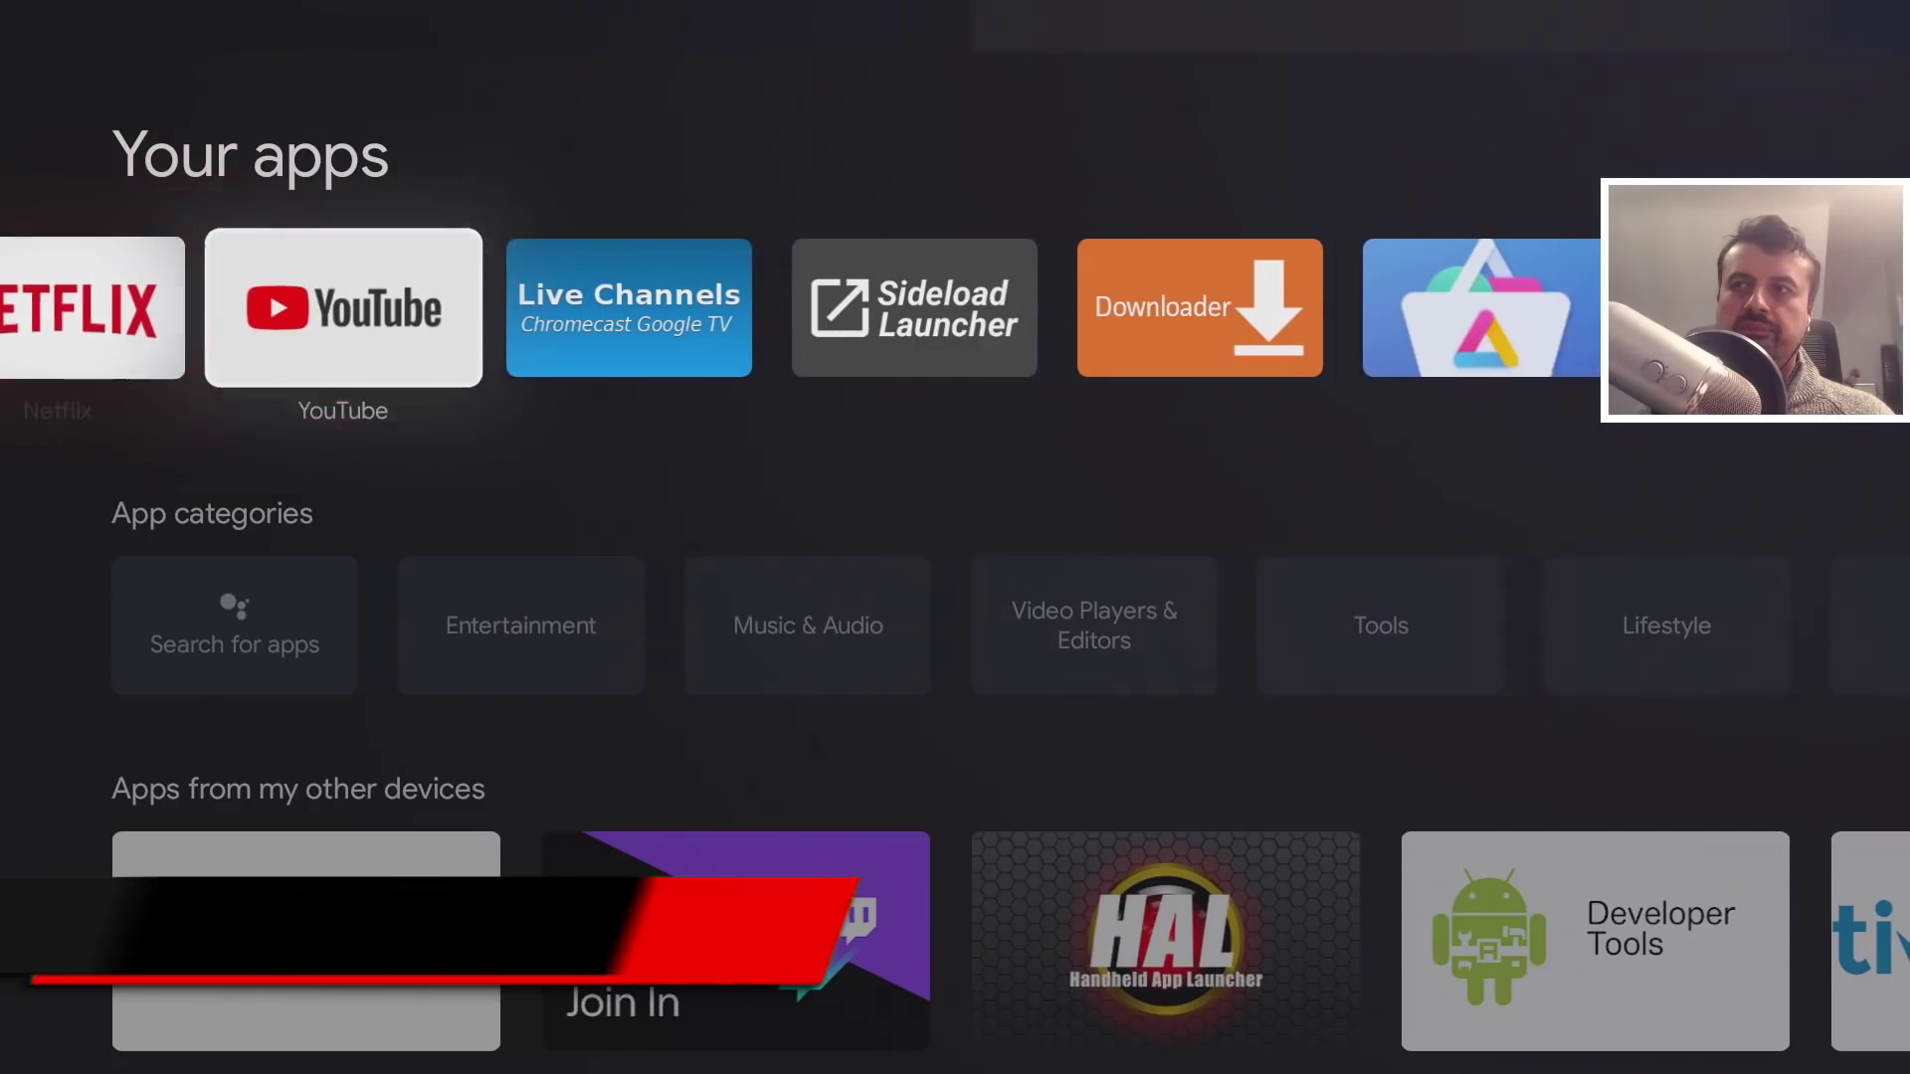
{"action": "key", "text": "Right"}
{"action": "key", "text": "Right"}
{"action": "key", "text": "Right"}
{"action": "key", "text": "Right"}
{"action": "key", "text": "Right"}
{"action": "key", "text": "Right"}
{"action": "key", "text": "Right"}
{"action": "key", "text": "Right"}
{"action": "key", "text": "Right"}
{"action": "key", "text": "Right"}
{"action": "key", "text": "Right"}
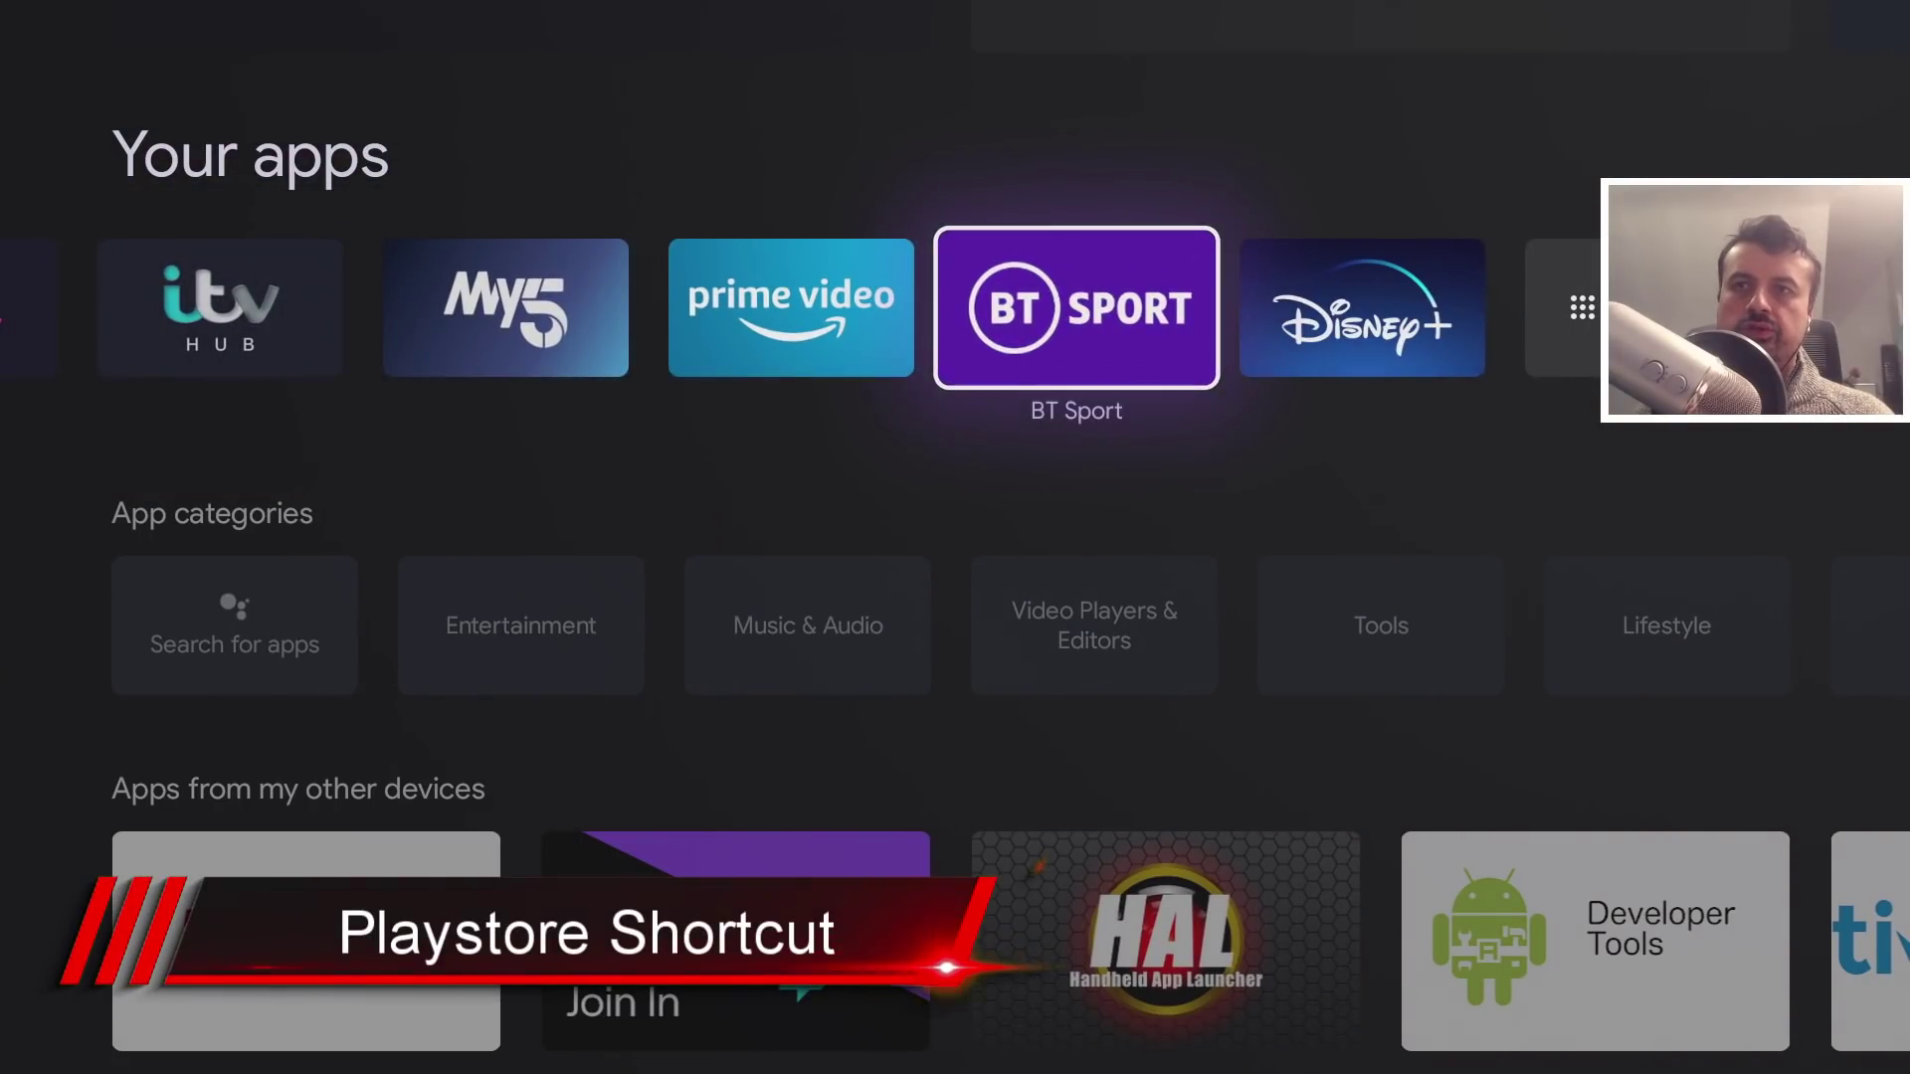
Open the full list of installed apps and look through it for the Play Store
{"action": "key", "text": "Return"}
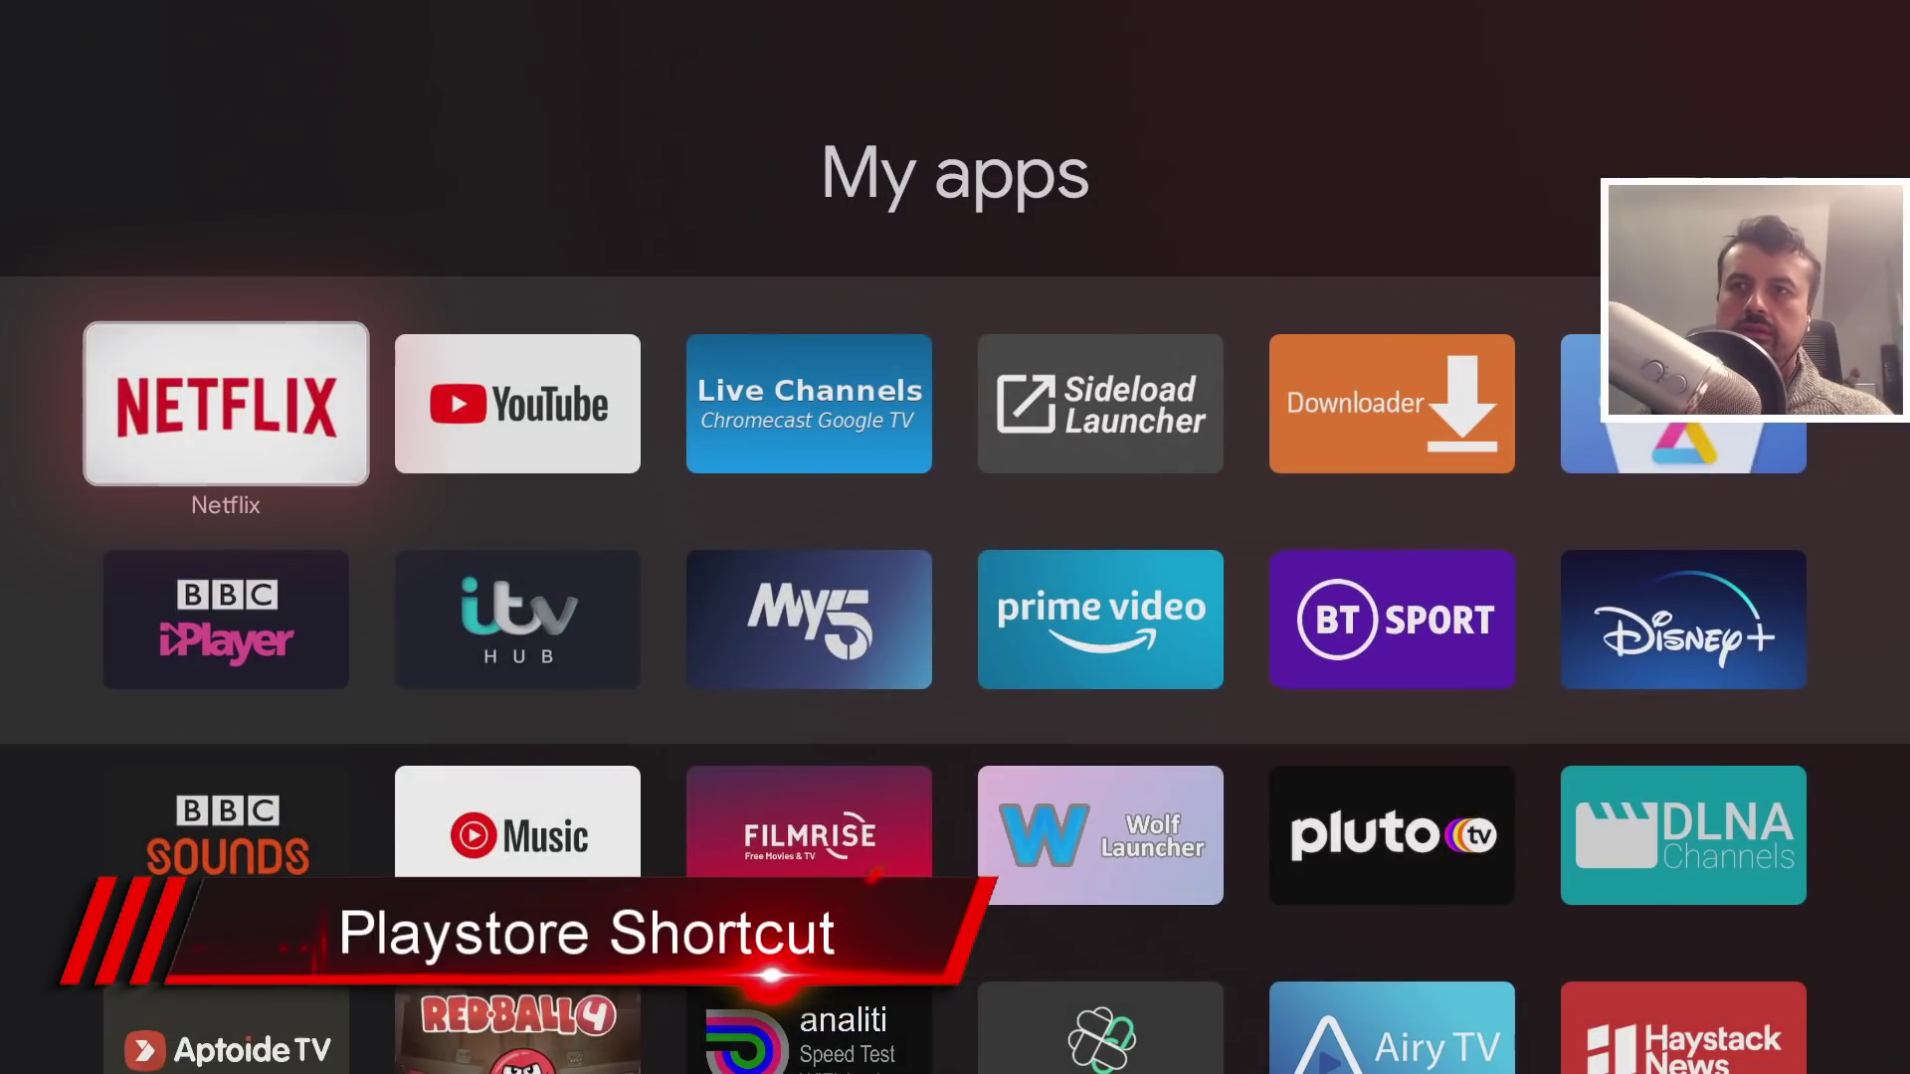
{"action": "key", "text": "Down"}
{"action": "key", "text": "Down"}
{"action": "key", "text": "Down"}
{"action": "key", "text": "Down"}
{"action": "key", "text": "Down"}
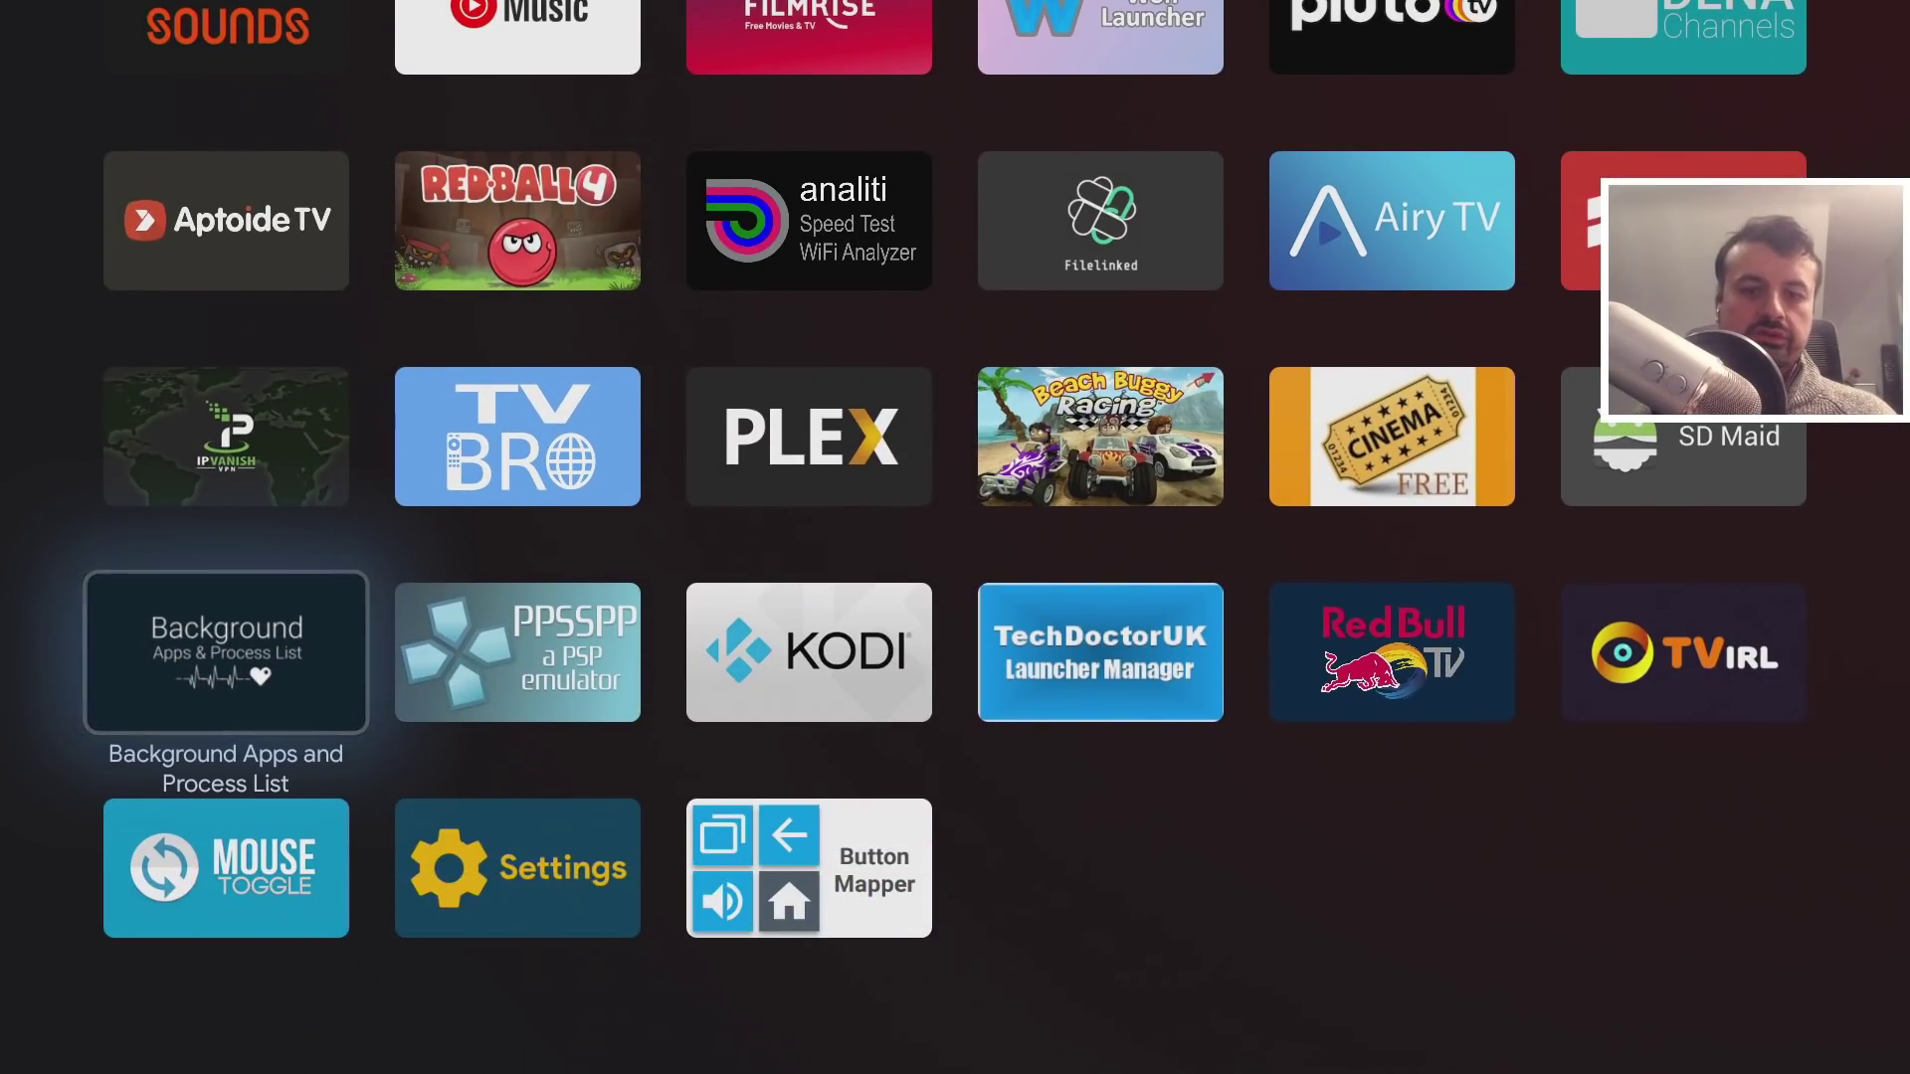
Launch Button Mapper from the list of installed apps
{"action": "key", "text": "XF86Search"}
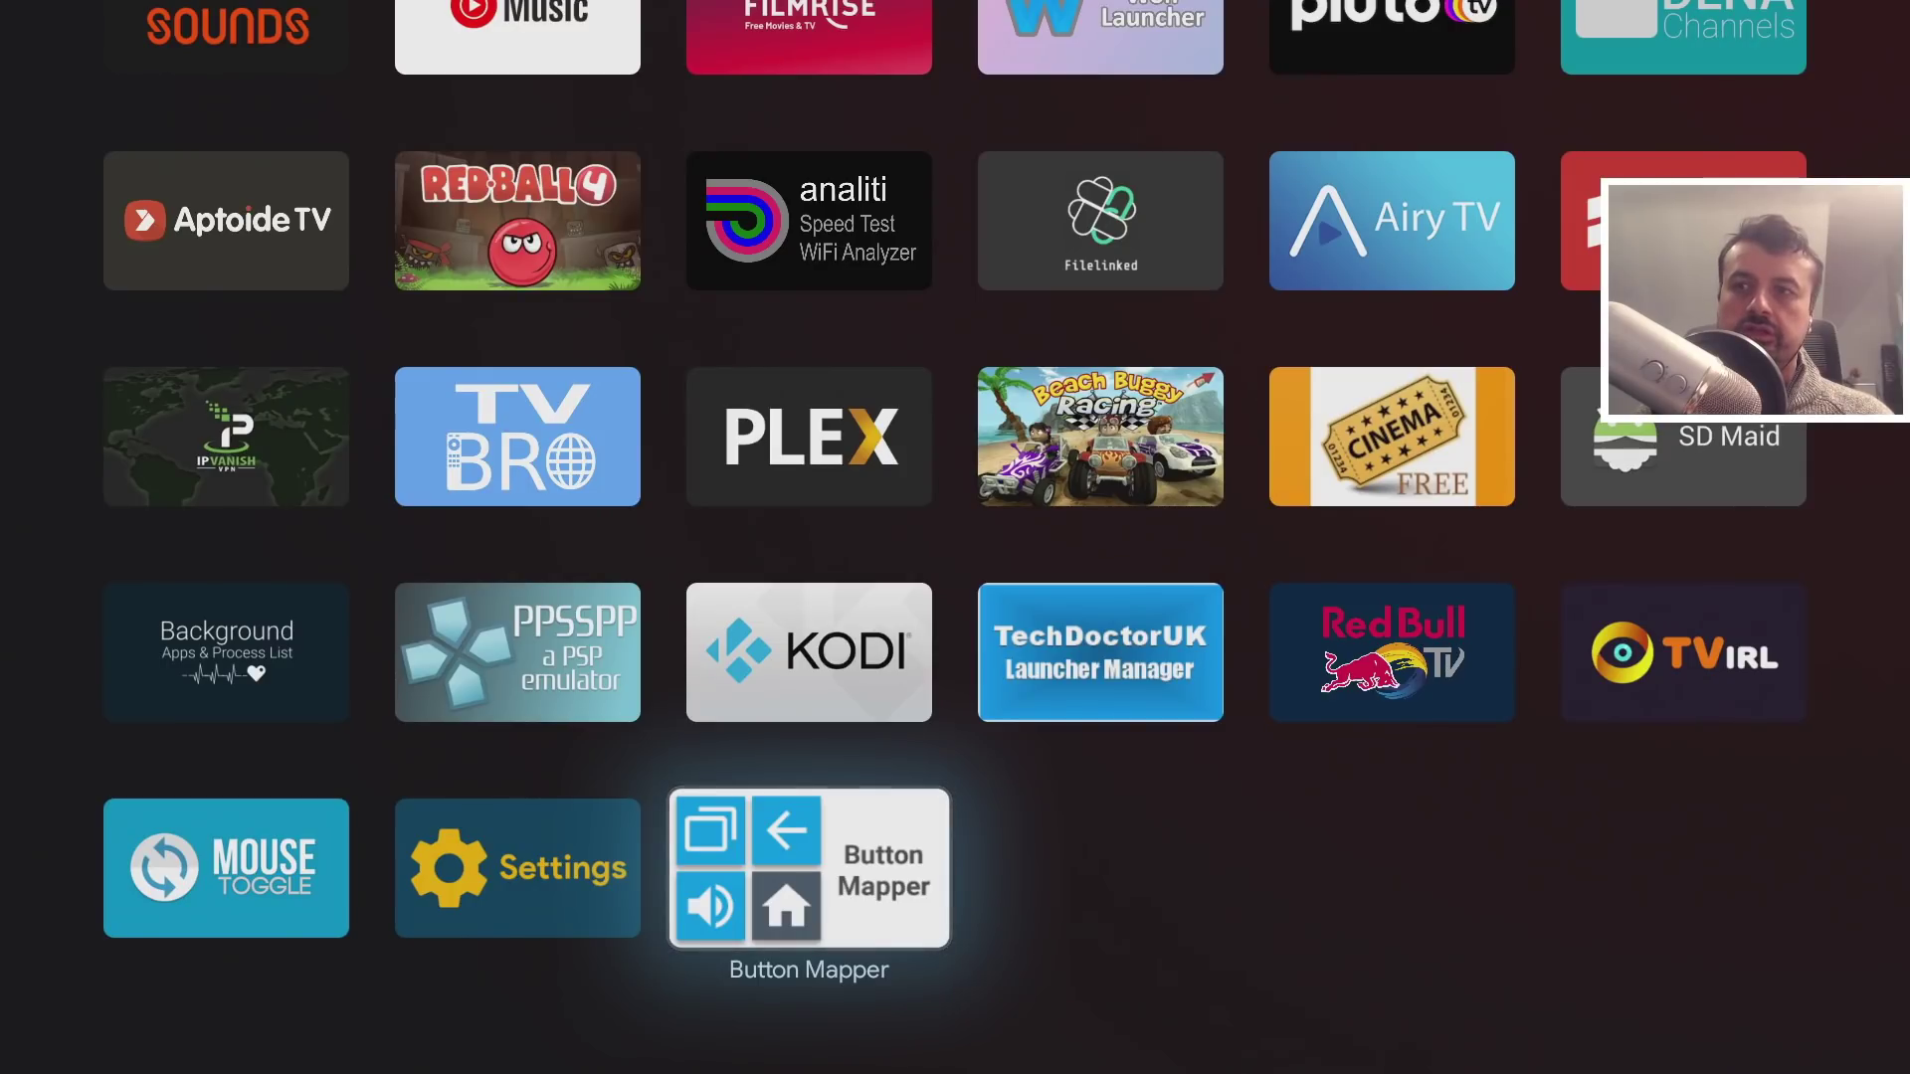
{"action": "key", "text": "Return"}
{"action": "key", "text": "Down"}
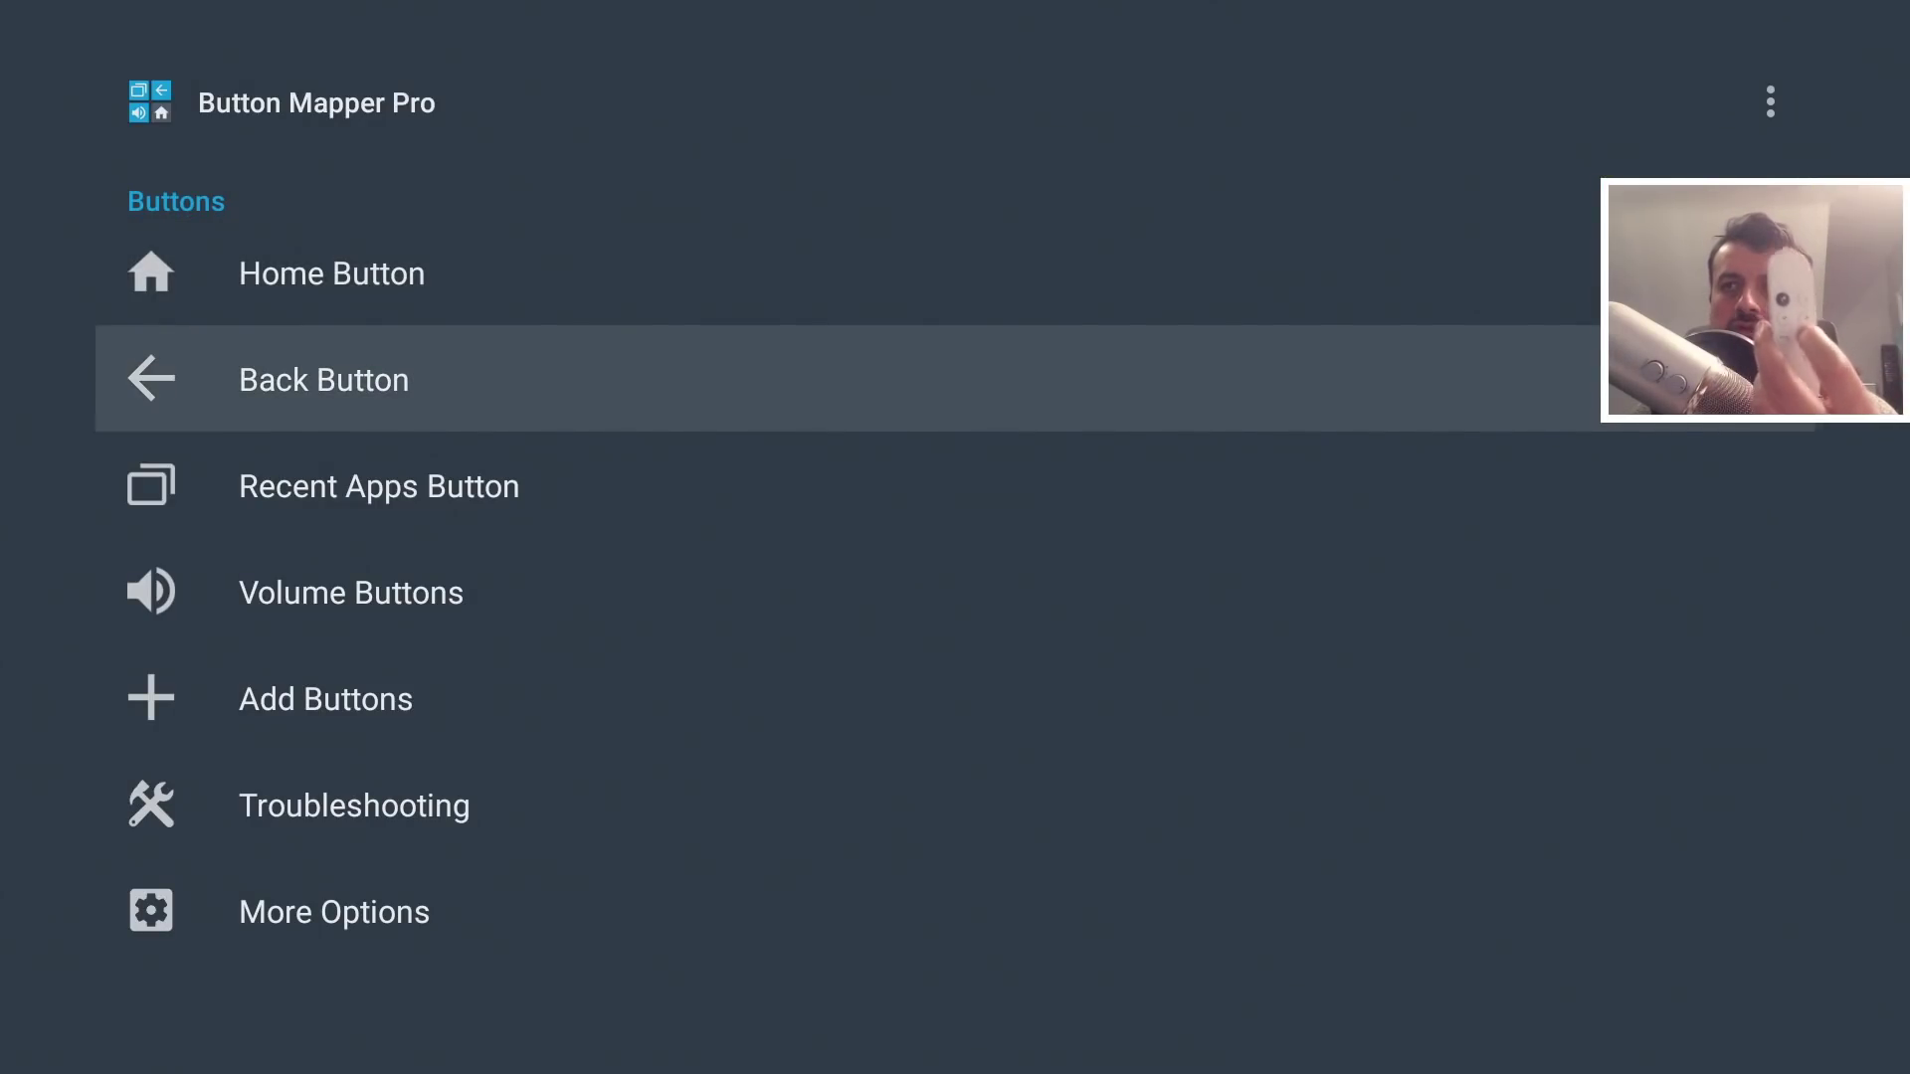
Add the remote's YouTube button to Button Mapper as a new button to remap
{"action": "key", "text": "Down"}
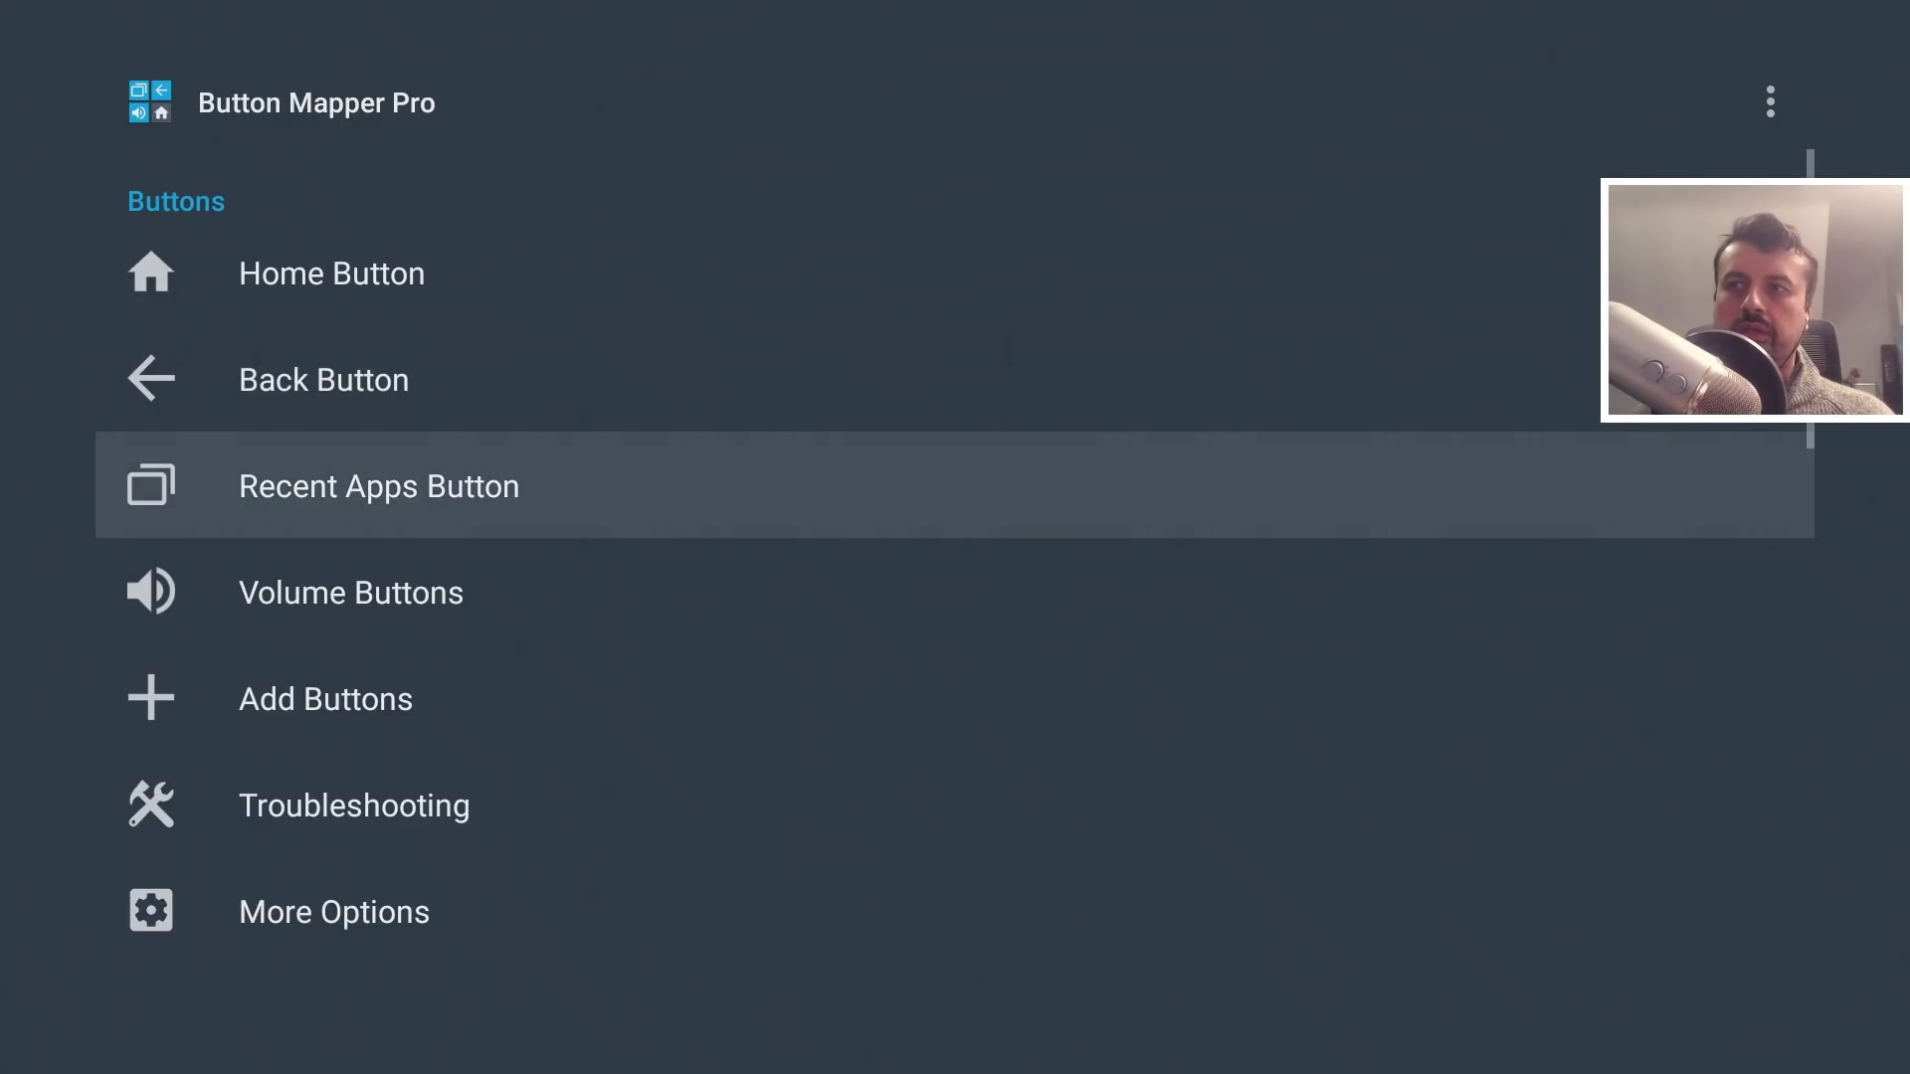
{"action": "key", "text": "Down"}
{"action": "key", "text": "Down"}
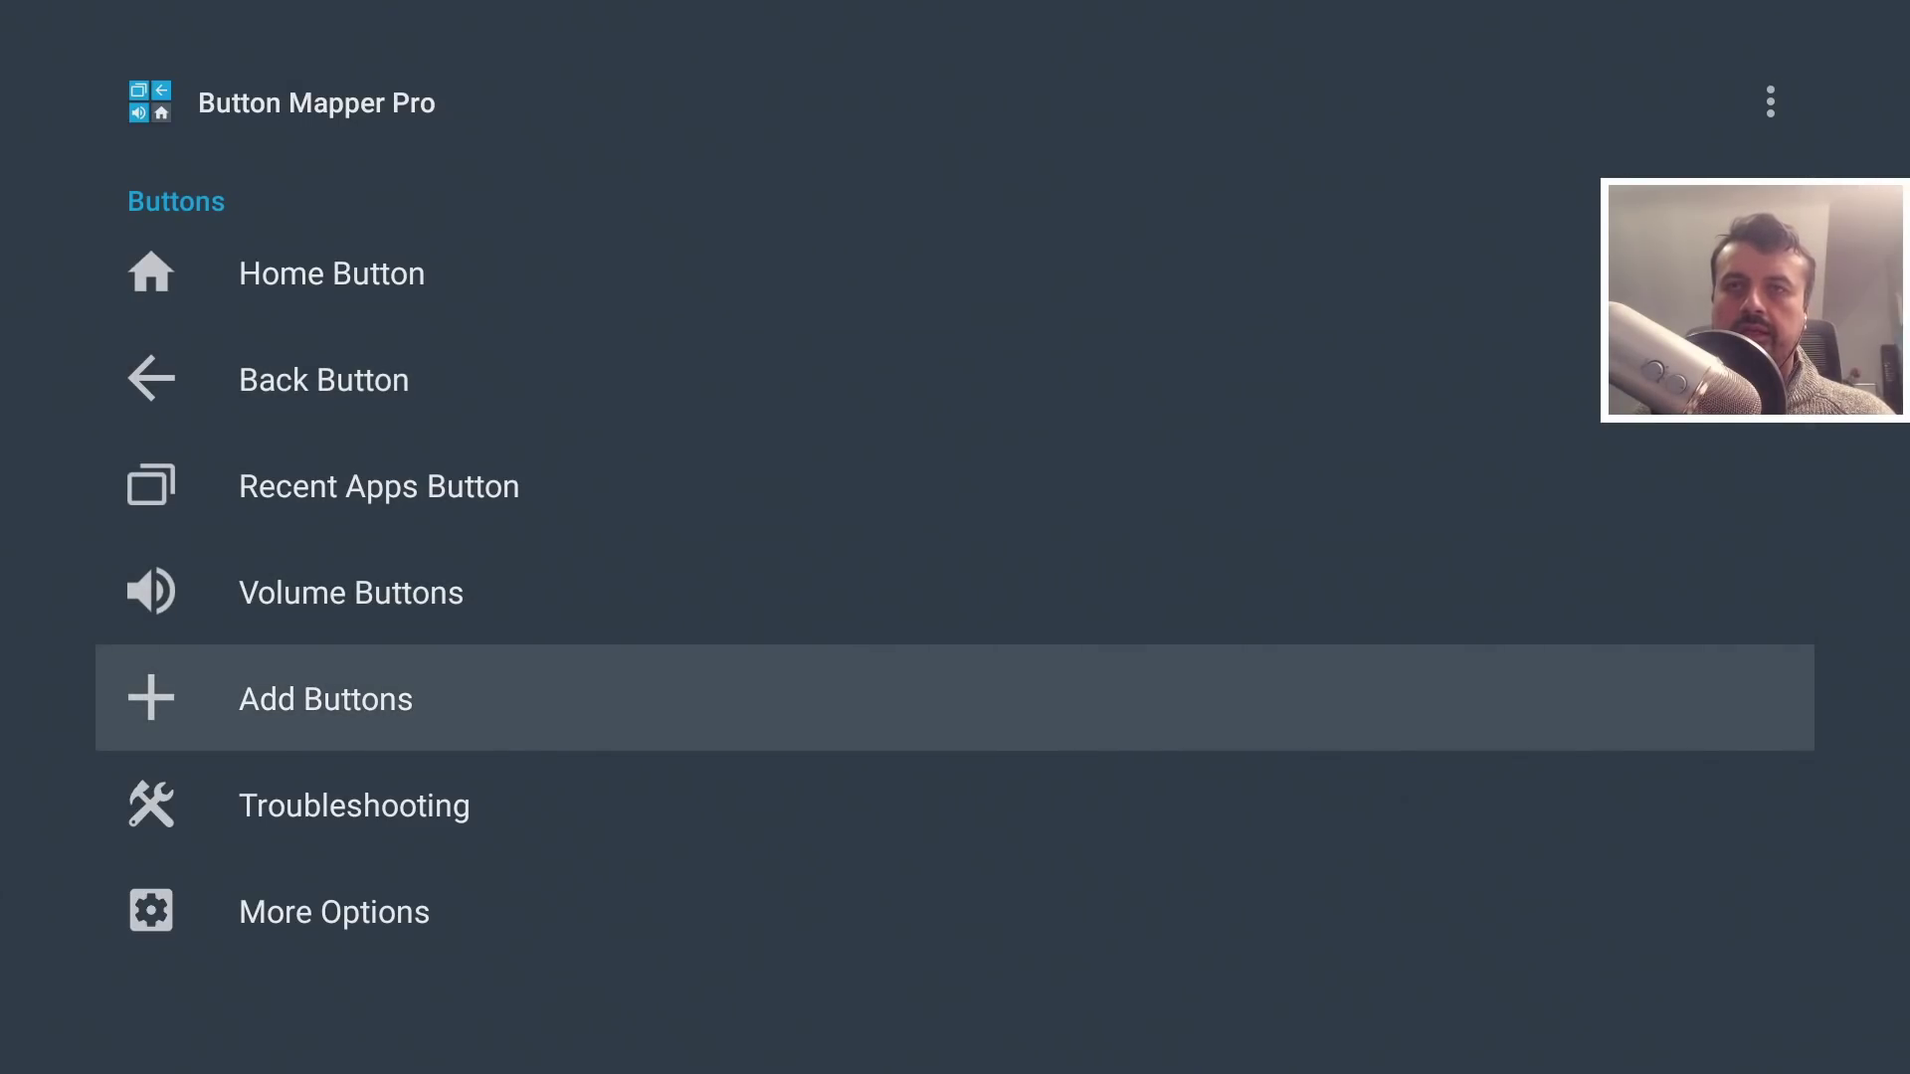
{"action": "key", "text": "Return"}
{"action": "key", "text": "Down"}
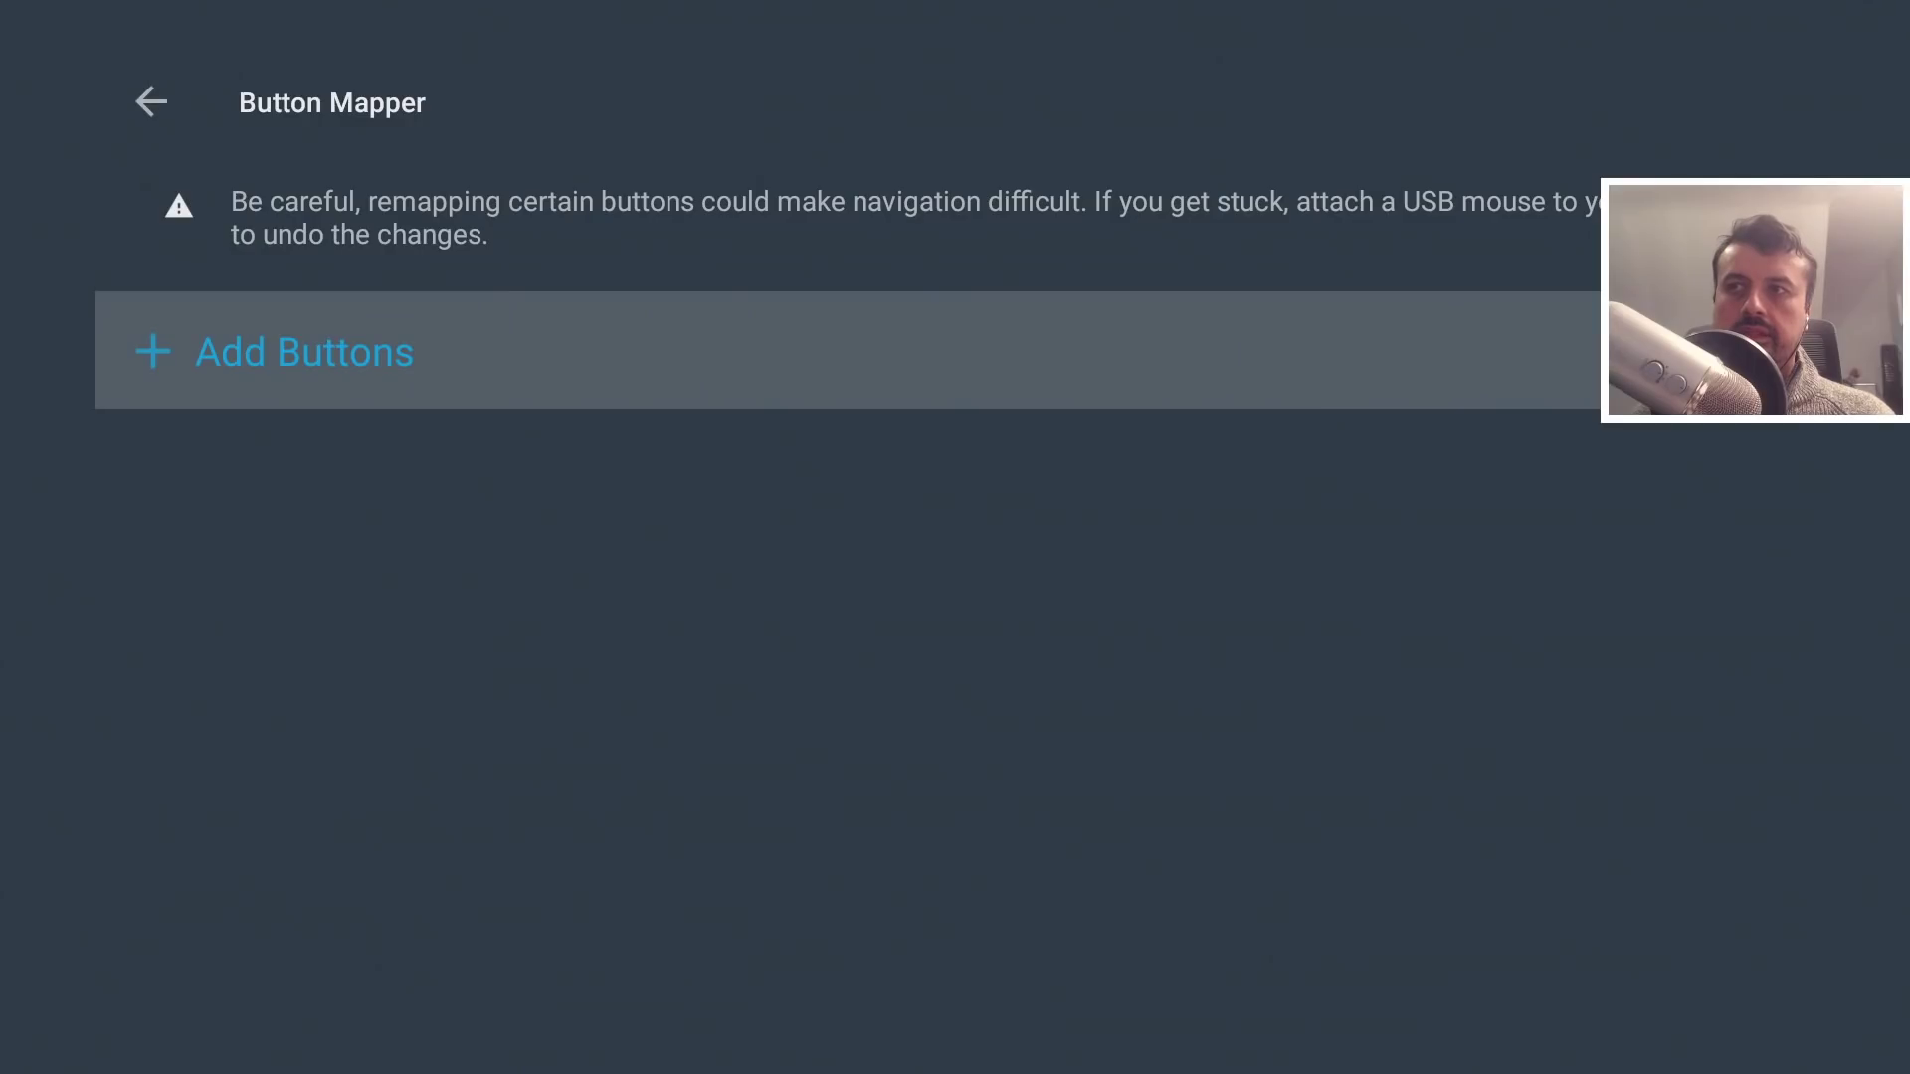
{"action": "key", "text": "Return"}
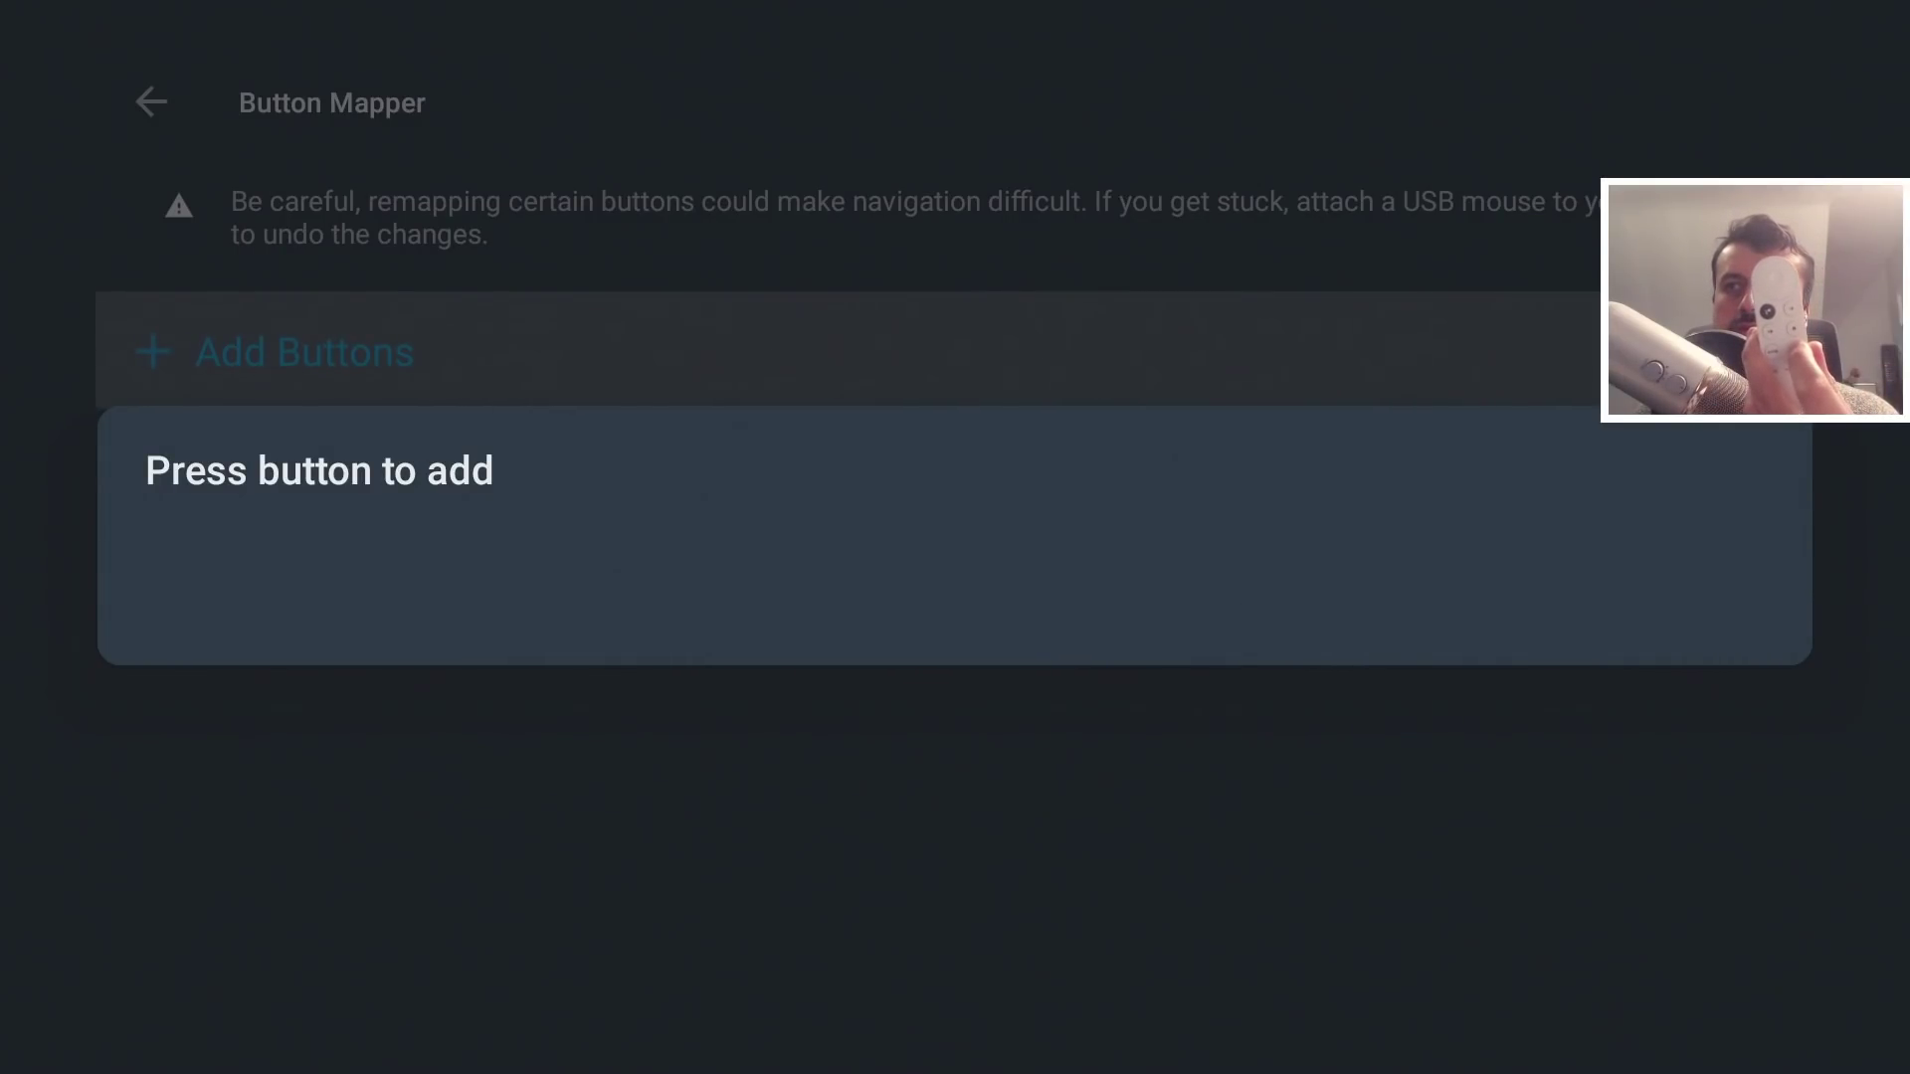
{"action": "key", "text": "BUTTON_2"}
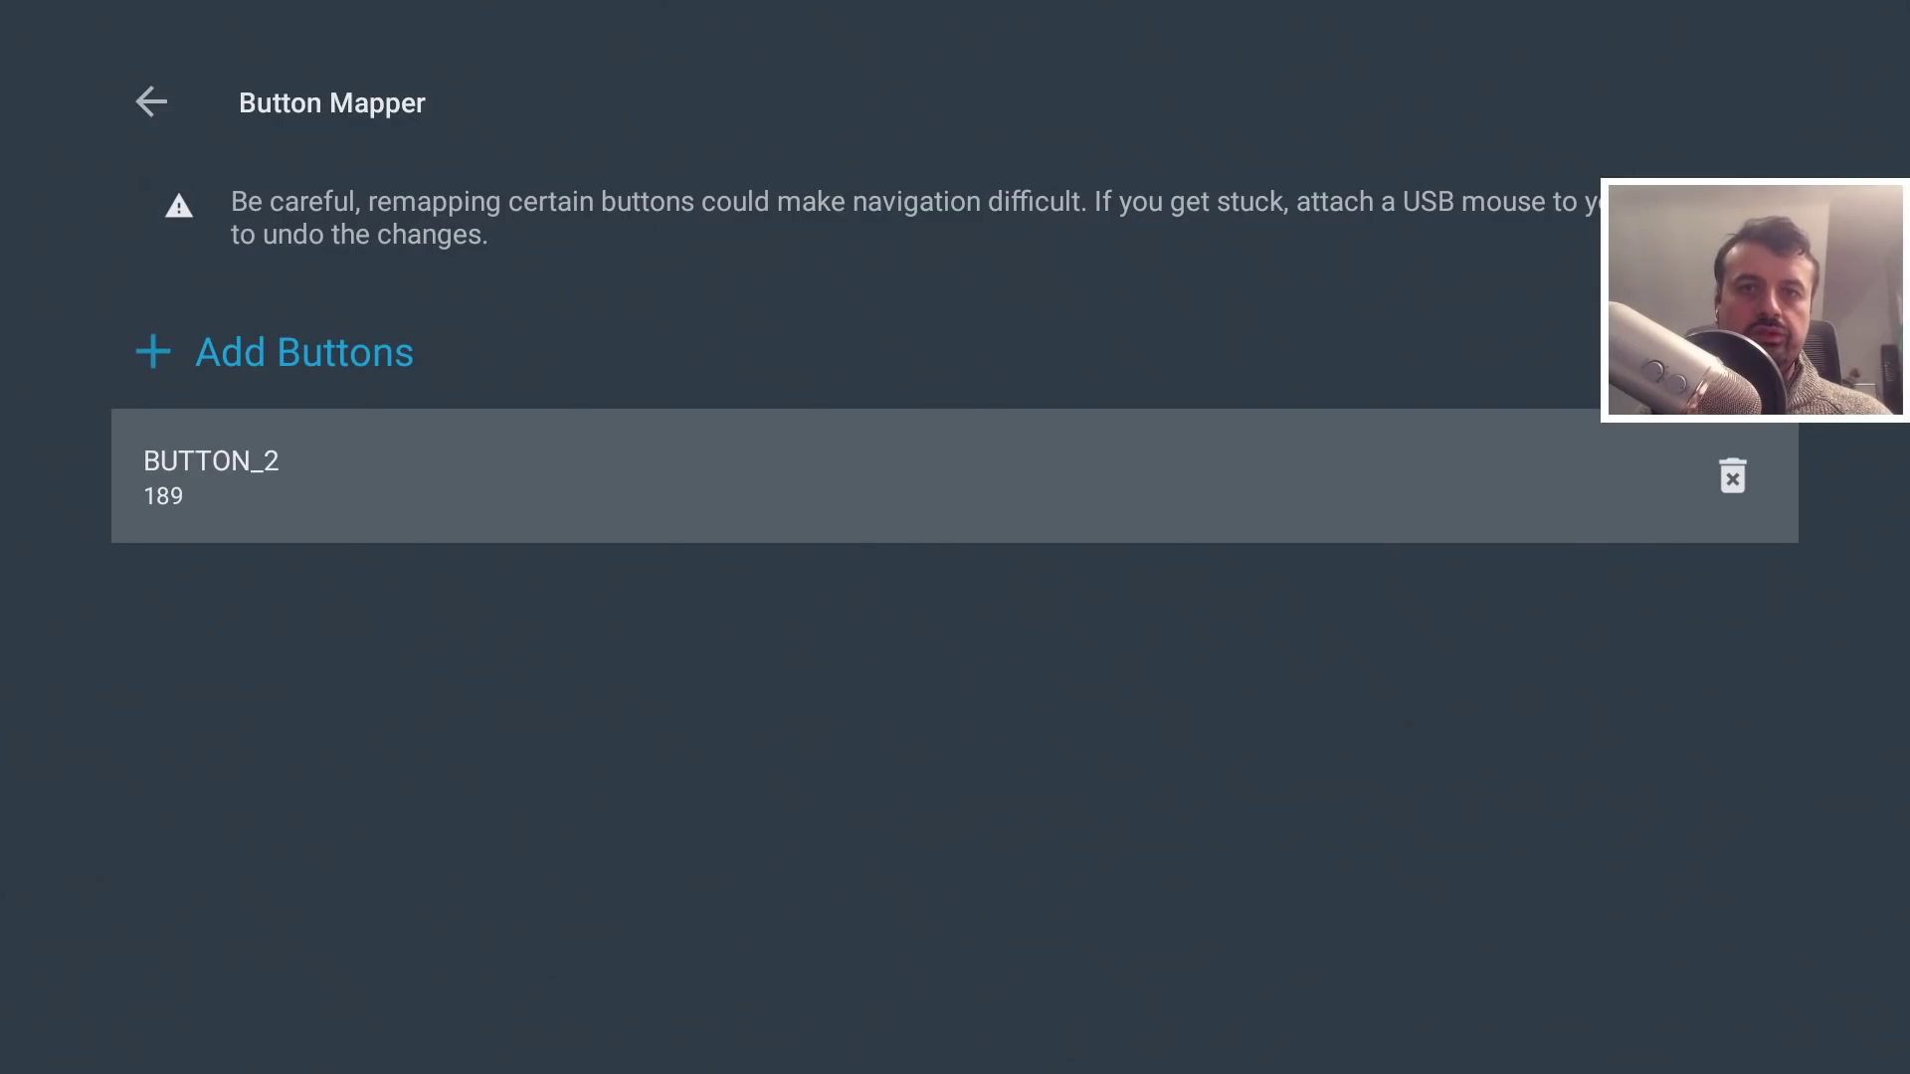
Open the newly added BUTTON_2 entry and enable customisation for it
{"action": "key", "text": "Return"}
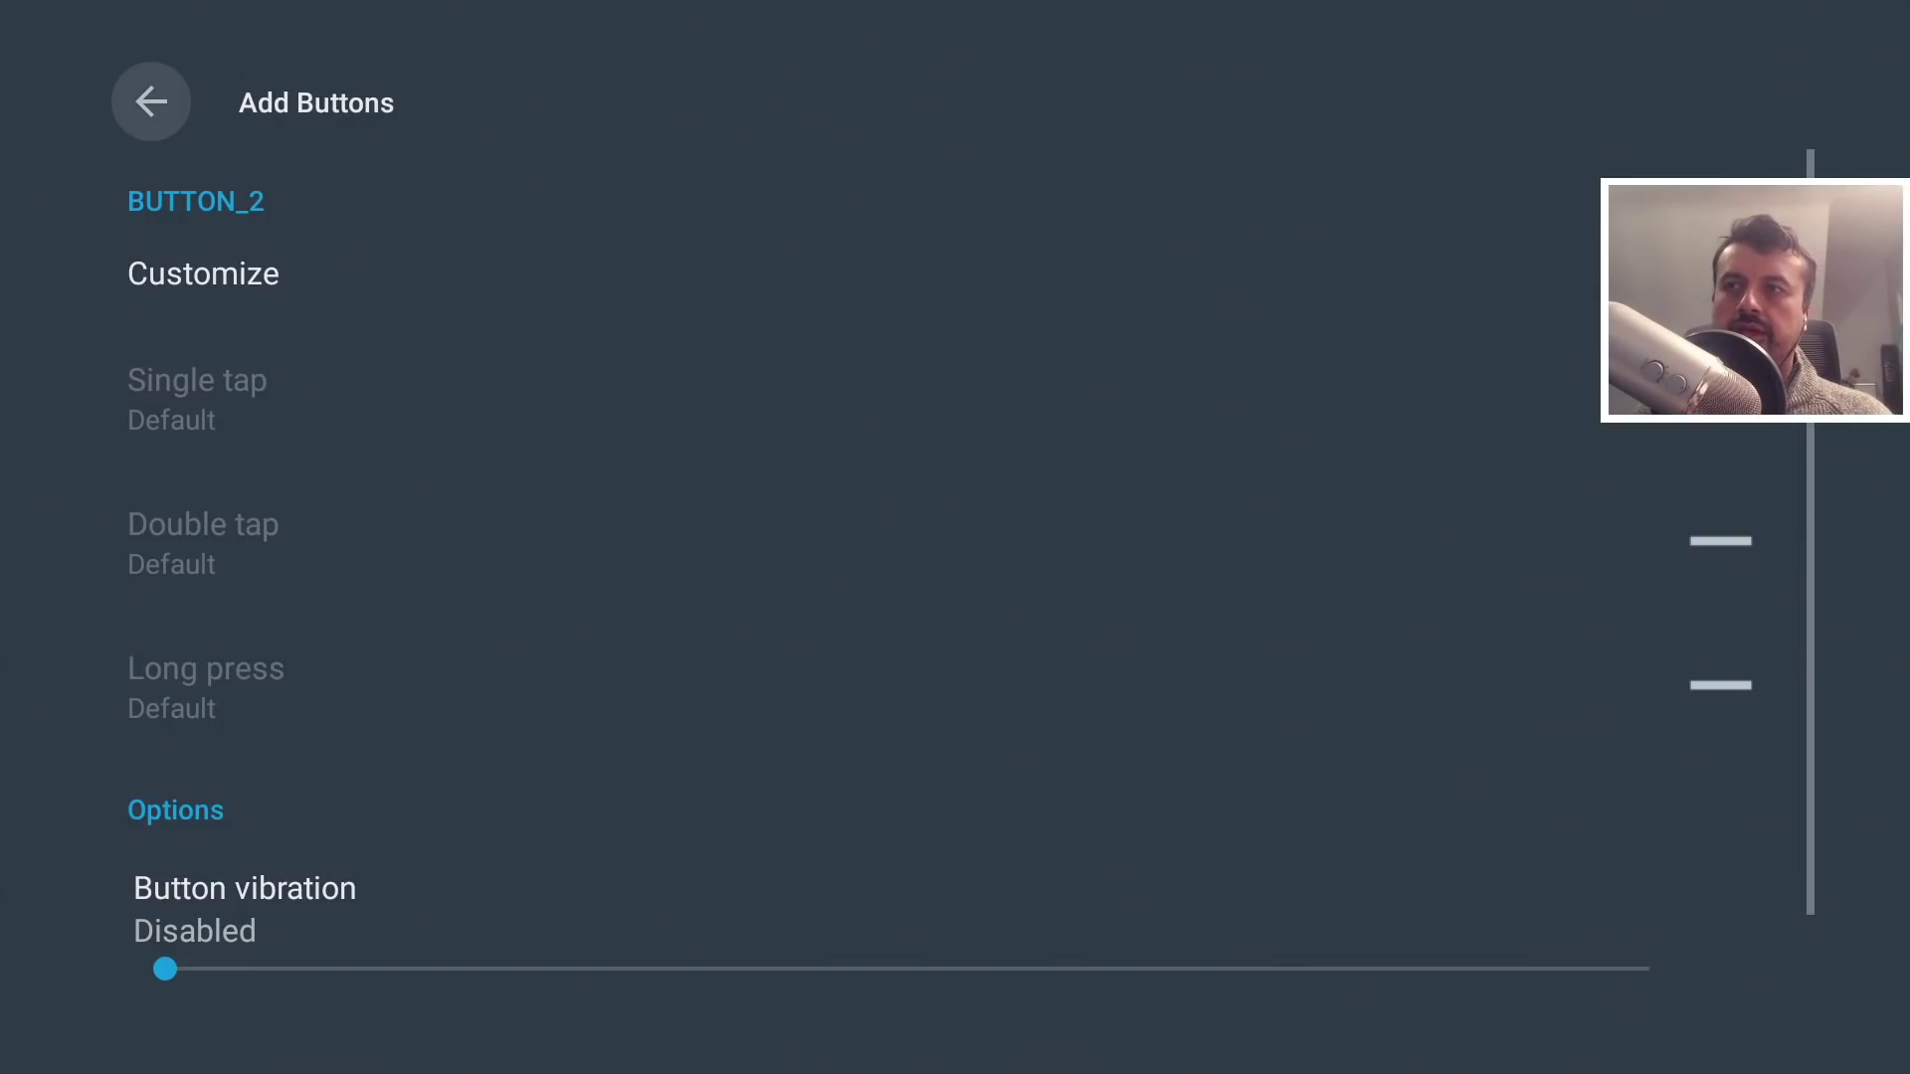
{"action": "key", "text": "Down"}
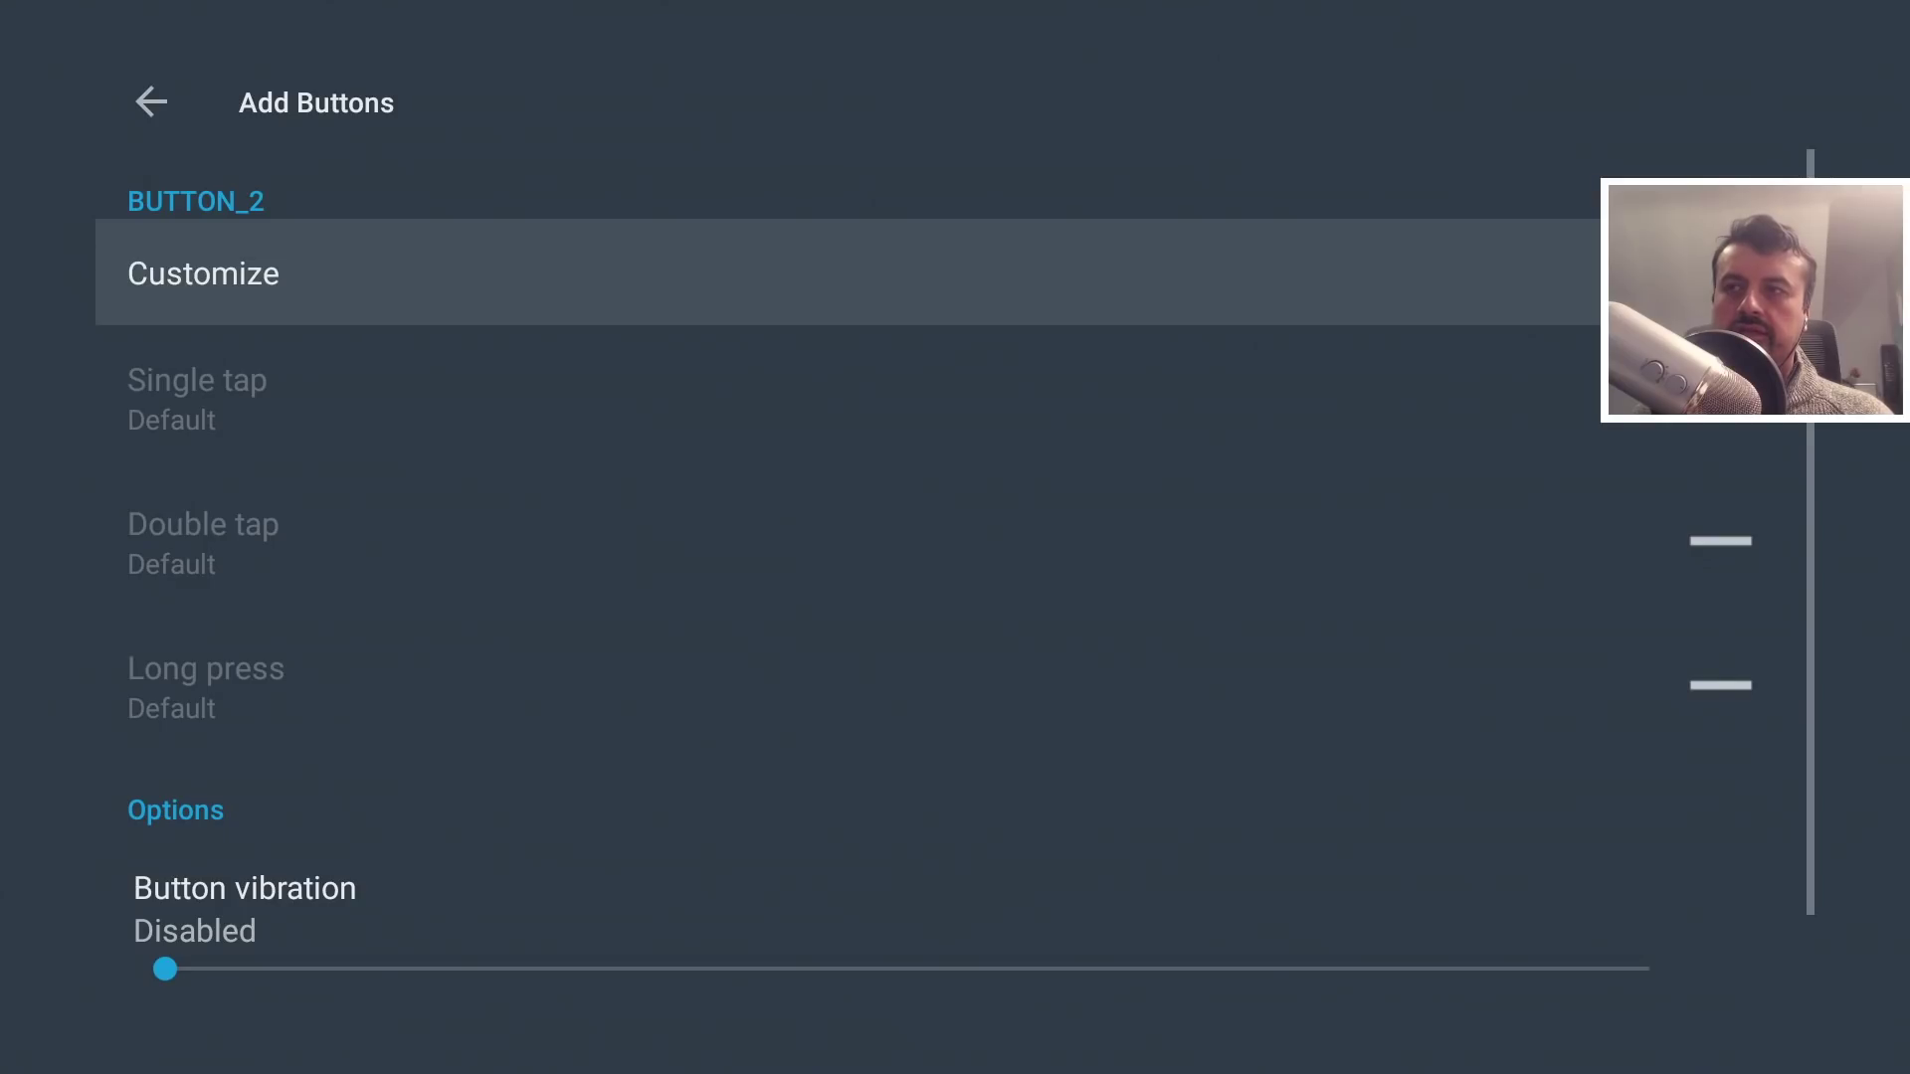
{"action": "key", "text": "Return"}
{"action": "key", "text": "Down"}
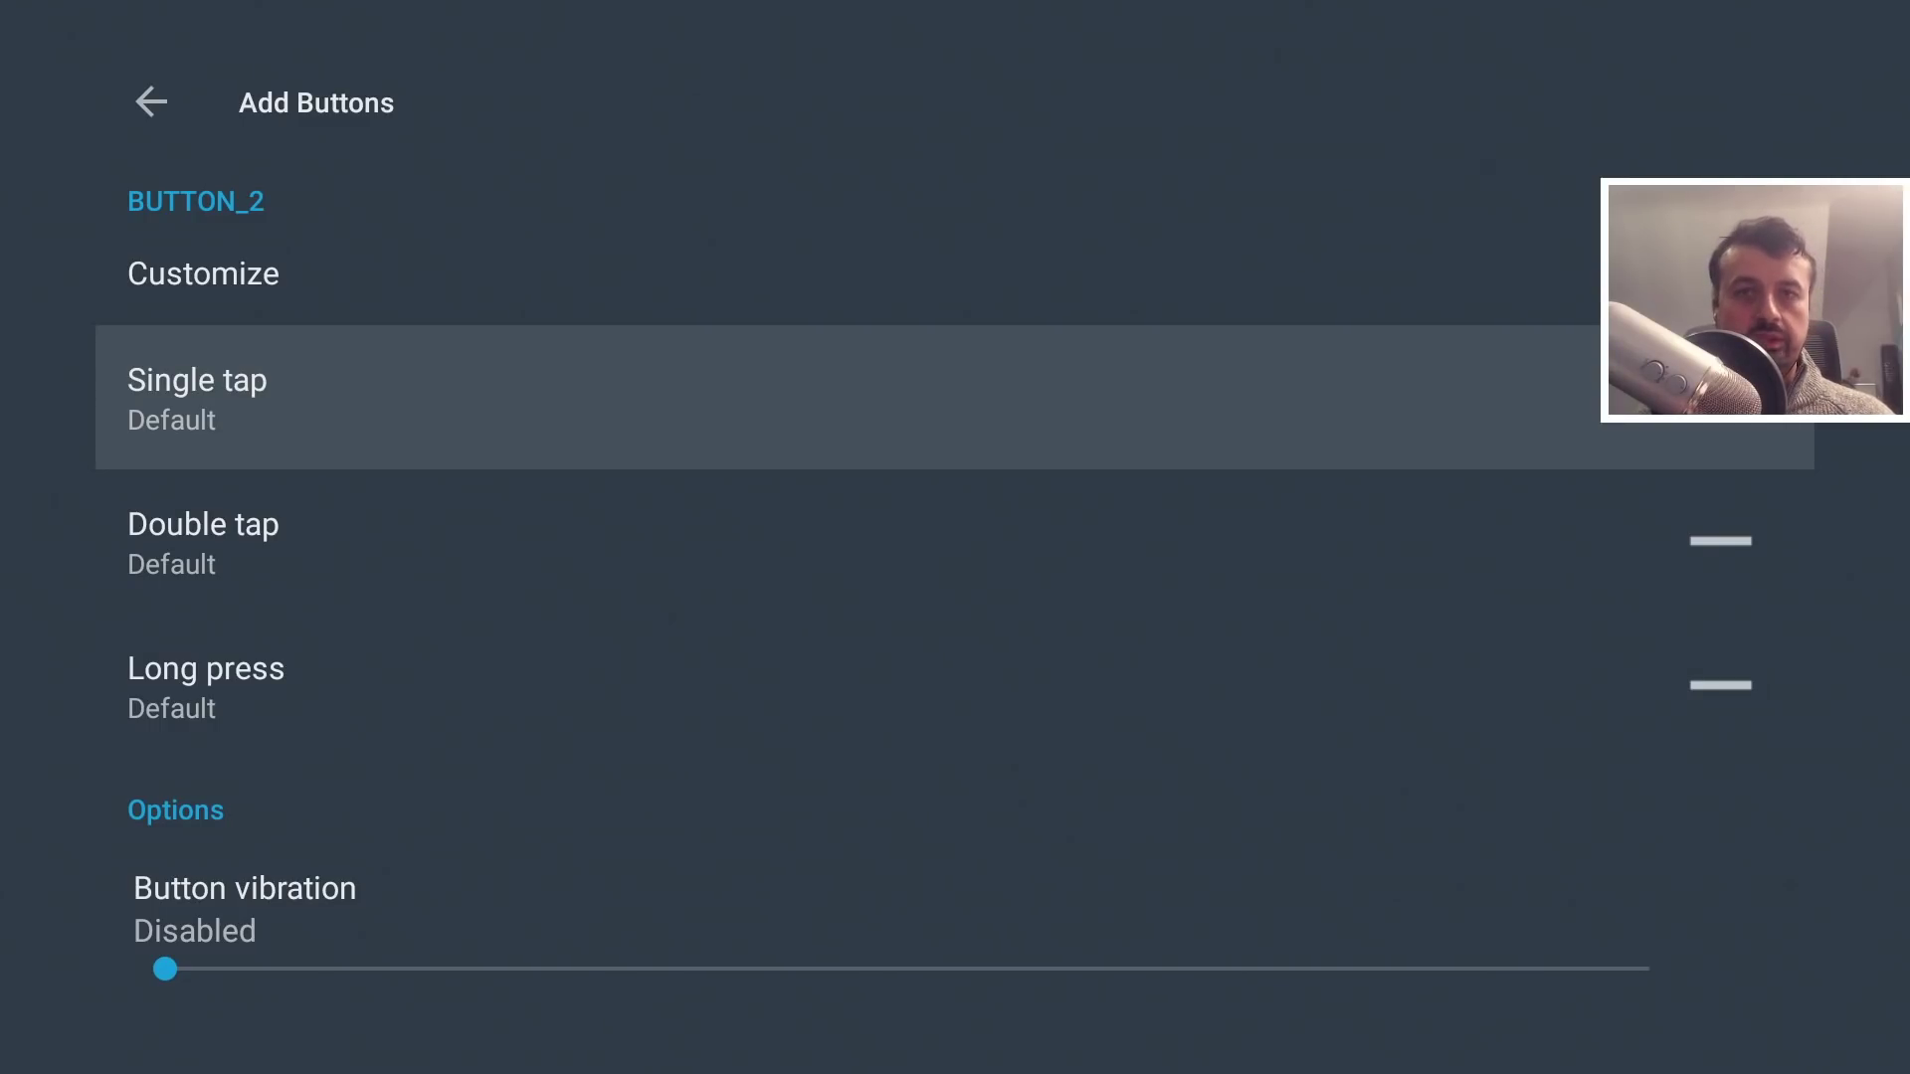
Open BUTTON_2's long press action and switch its action category to Applications
{"action": "key", "text": "Down"}
{"action": "key", "text": "Down"}
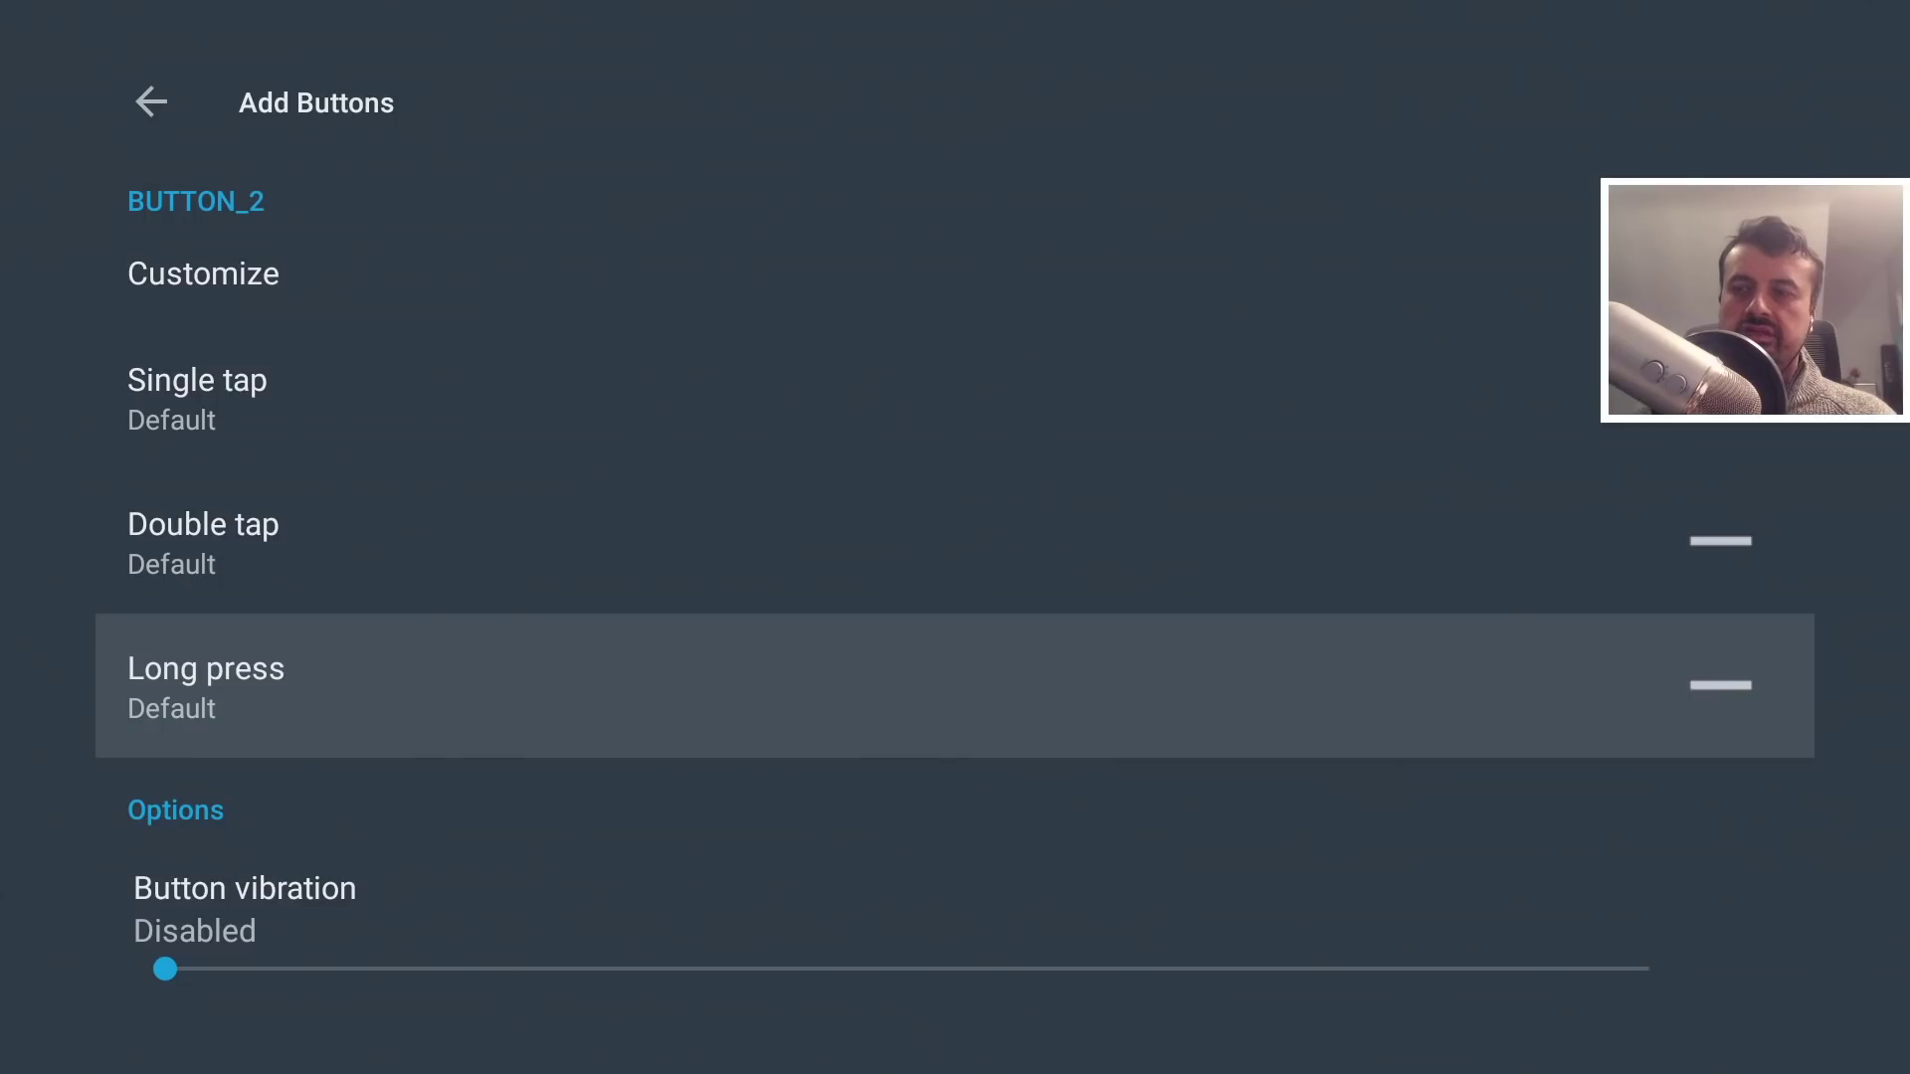
{"action": "key", "text": "Return"}
{"action": "key", "text": "Down"}
{"action": "key", "text": "Up"}
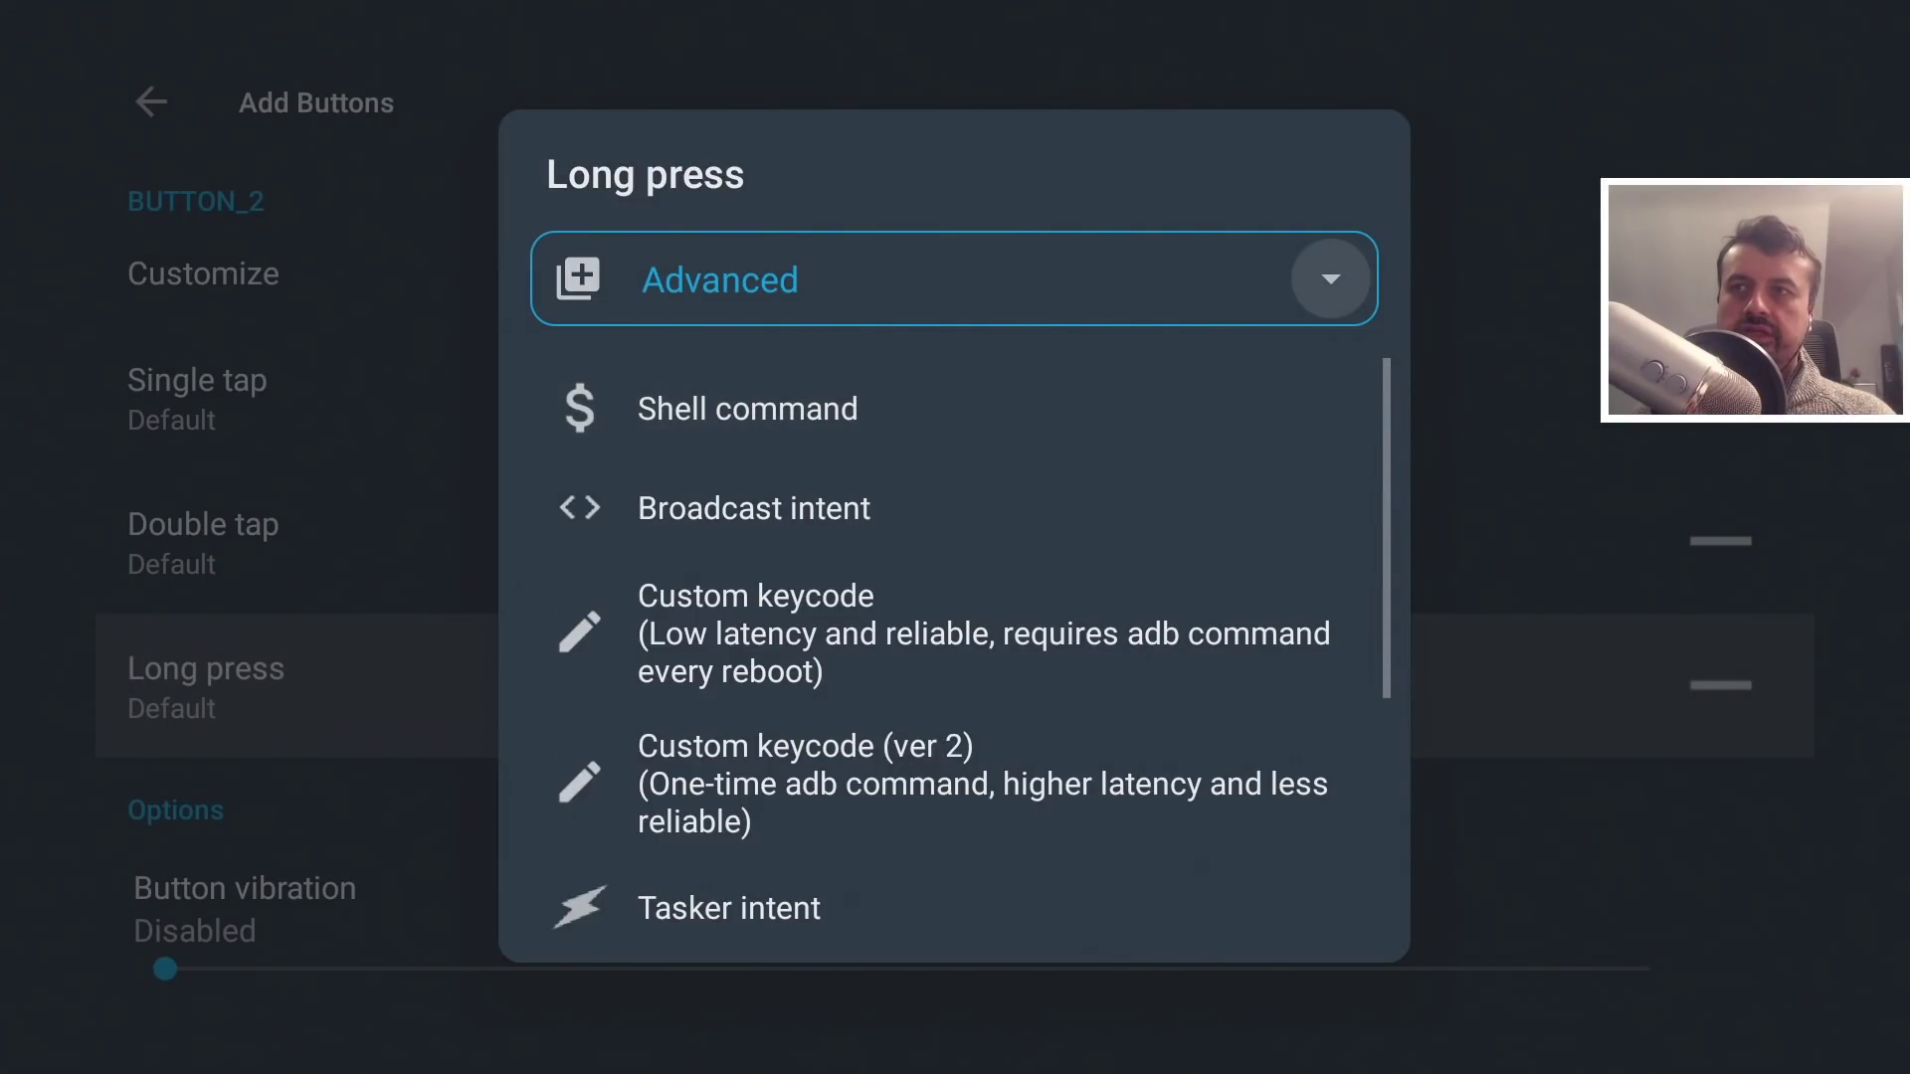
{"action": "key", "text": "Return"}
{"action": "key", "text": "Up"}
{"action": "key", "text": "Up"}
{"action": "key", "text": "Up"}
{"action": "key", "text": "Up"}
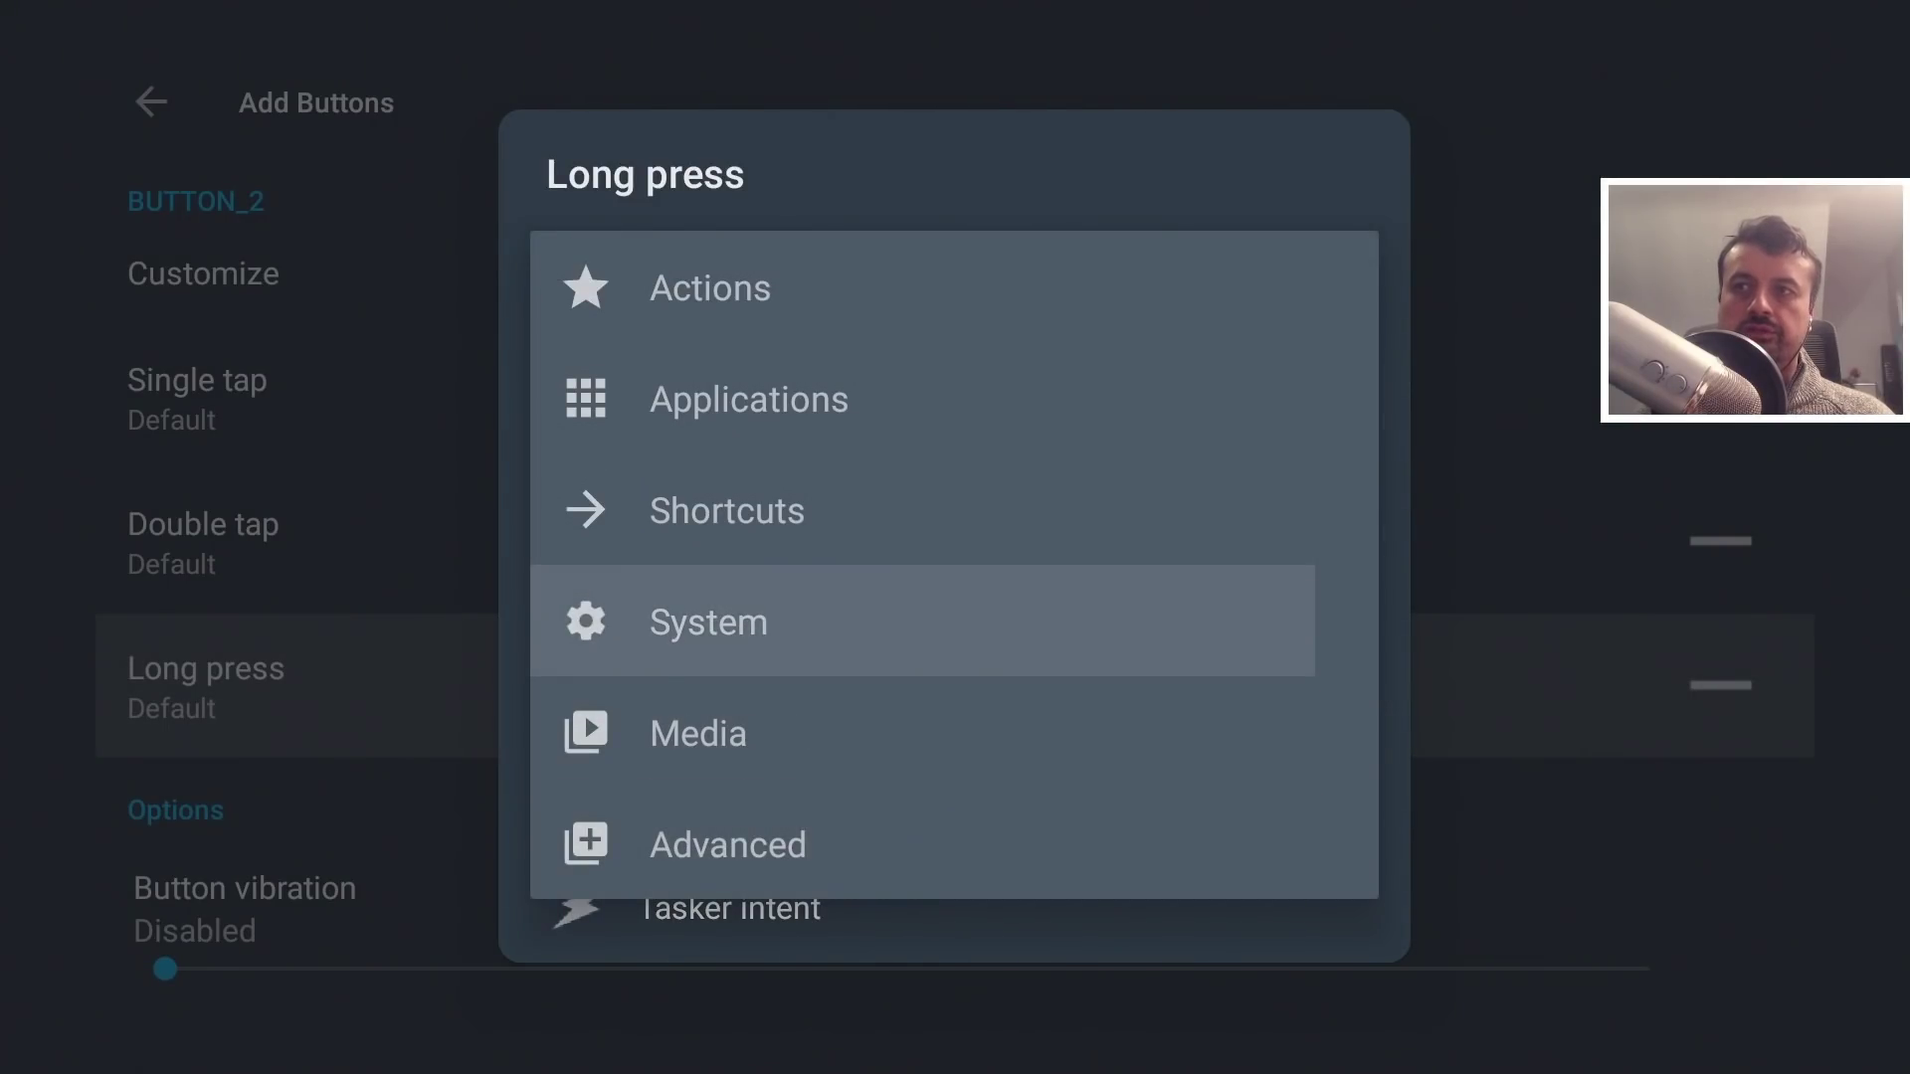
{"action": "key", "text": "Return"}
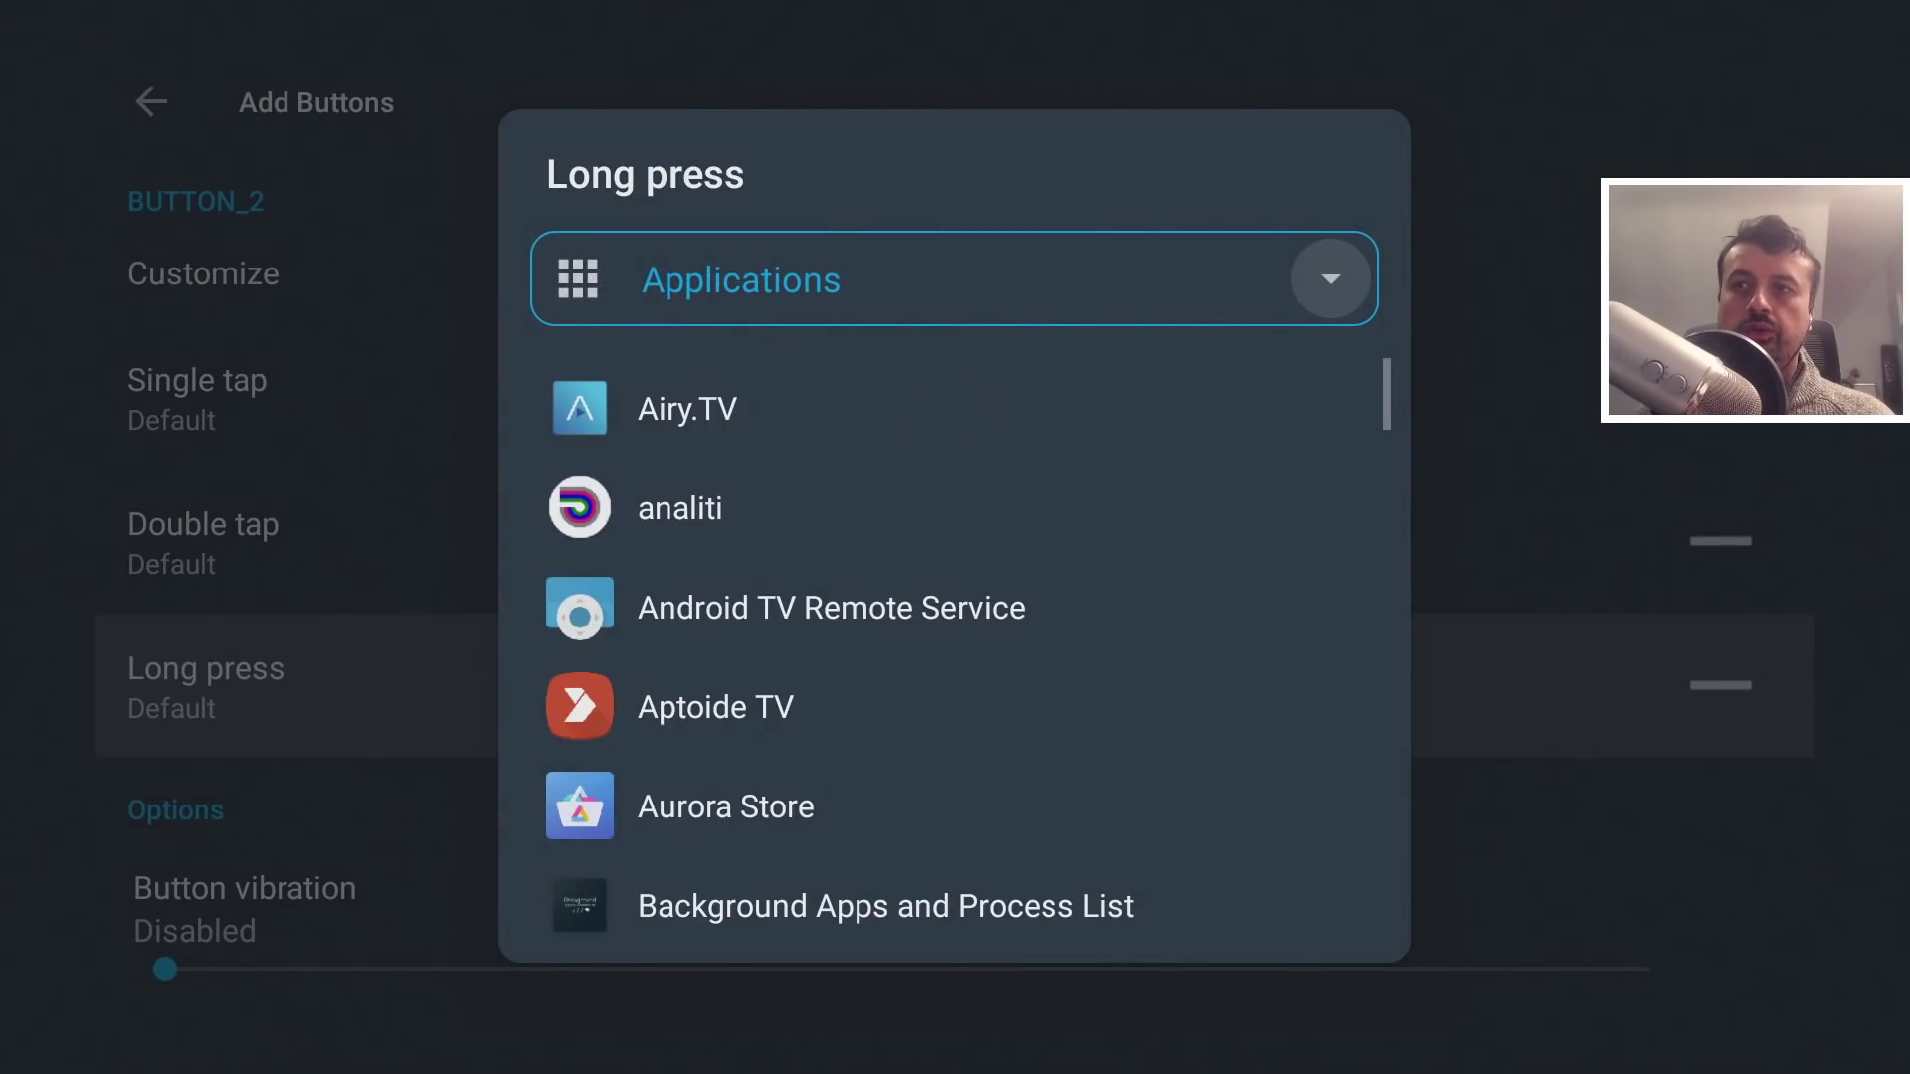
Assign the Play Store as the application launched by BUTTON_2's long press
{"action": "key", "text": "Down"}
{"action": "key", "text": "Down"}
{"action": "key", "text": "Down"}
{"action": "key", "text": "Down"}
{"action": "key", "text": "Down"}
{"action": "key", "text": "Down"}
{"action": "key", "text": "Down"}
{"action": "key", "text": "Down"}
{"action": "key", "text": "Down"}
{"action": "key", "text": "Down"}
{"action": "key", "text": "Down"}
{"action": "key", "text": "Down"}
{"action": "key", "text": "Down"}
{"action": "key", "text": "Down"}
{"action": "key", "text": "Down"}
{"action": "key", "text": "Down"}
{"action": "key", "text": "Down"}
{"action": "key", "text": "Down"}
{"action": "key", "text": "Down"}
{"action": "key", "text": "Down"}
{"action": "key", "text": "Down"}
{"action": "key", "text": "Down"}
{"action": "key", "text": "Down"}
{"action": "key", "text": "Down"}
{"action": "key", "text": "Down"}
{"action": "key", "text": "Down"}
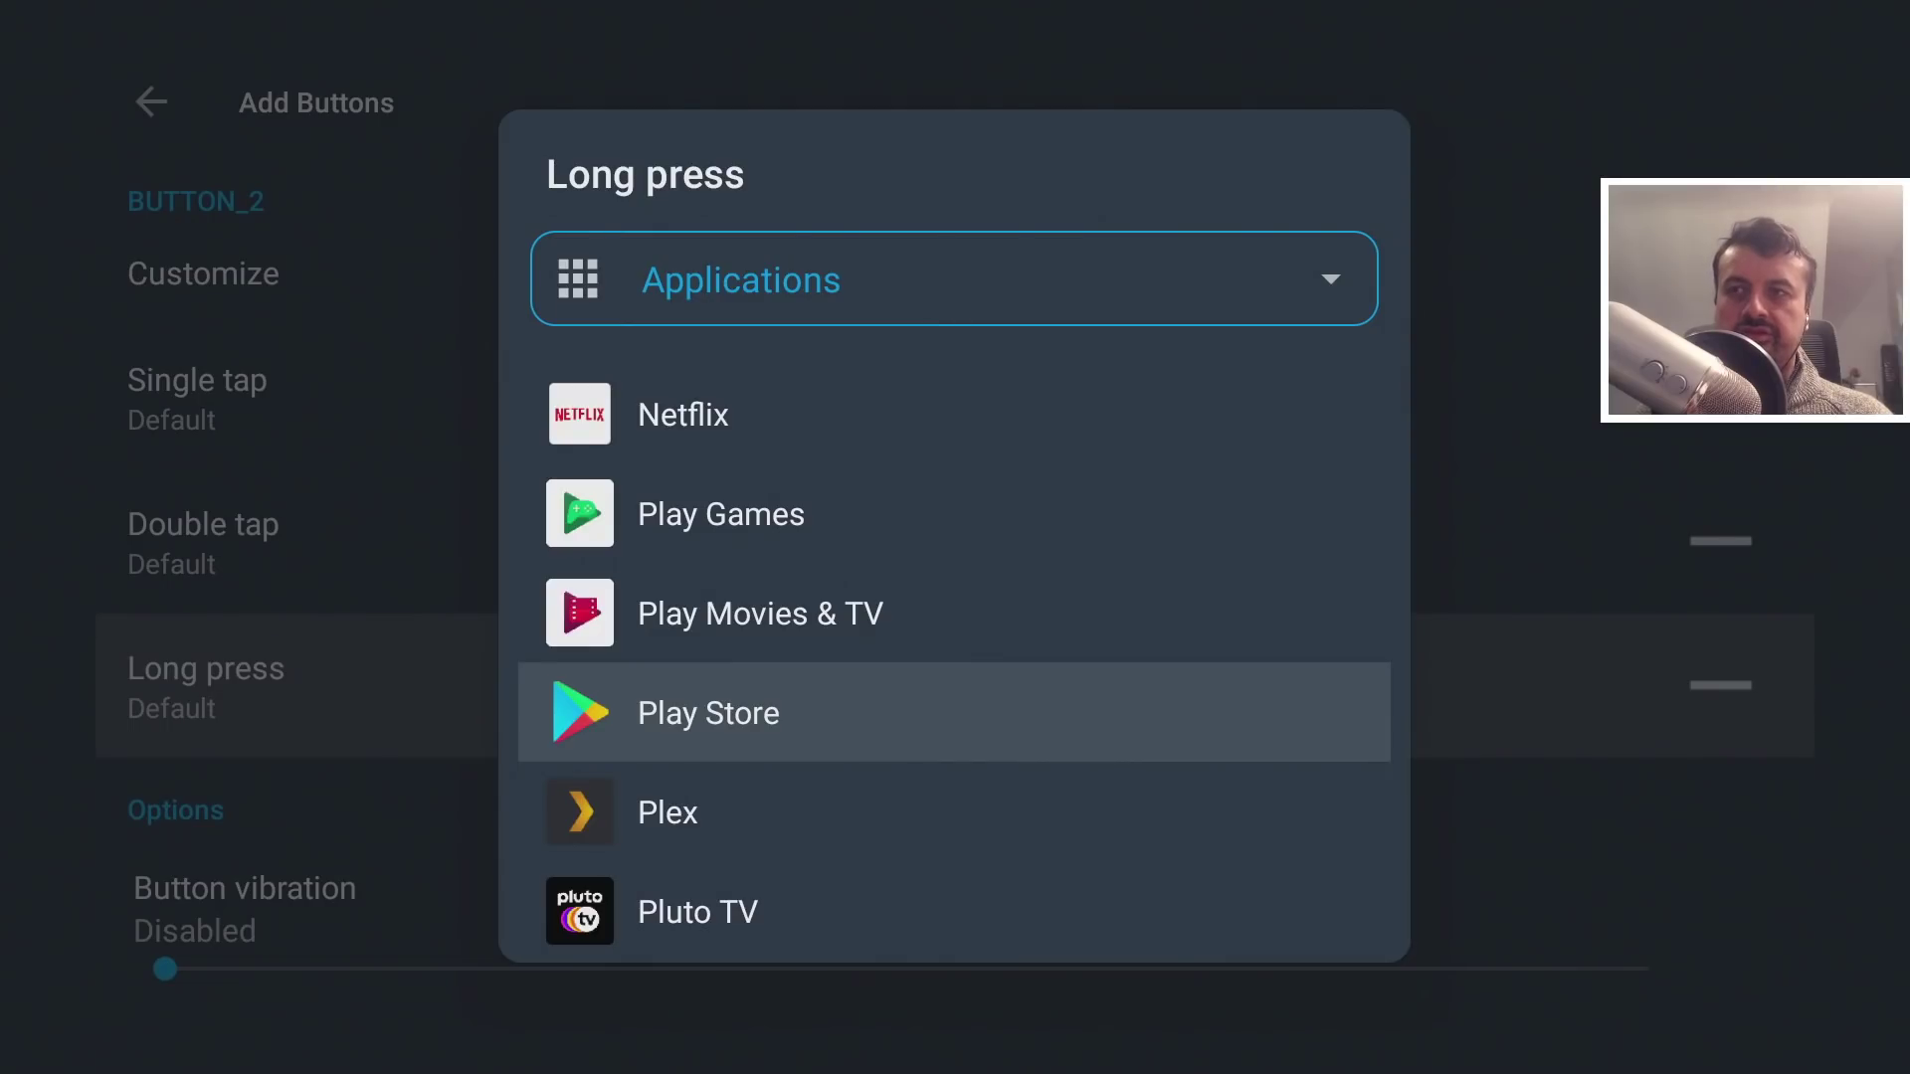
{"action": "key", "text": "Return"}
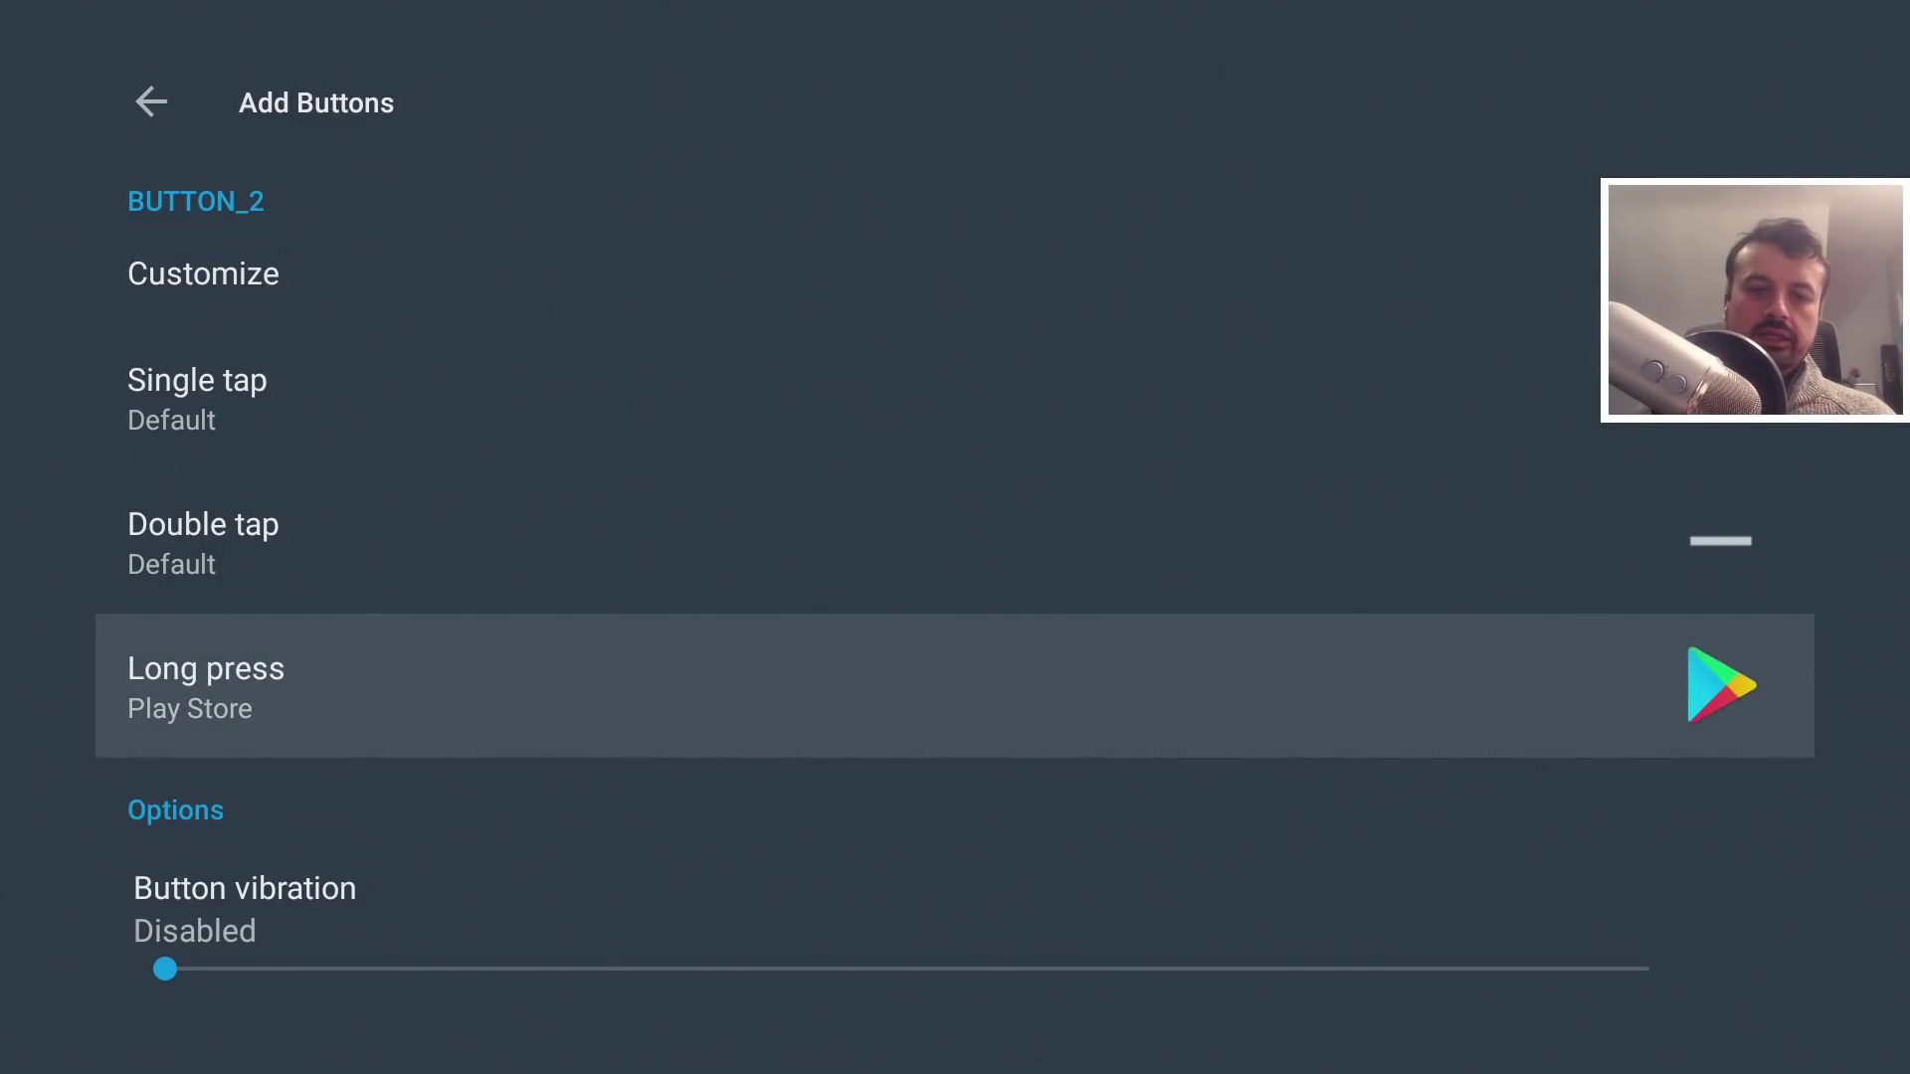
Test the YouTube button's Play Store shortcut from the home screen and return home
{"action": "key", "text": "Home"}
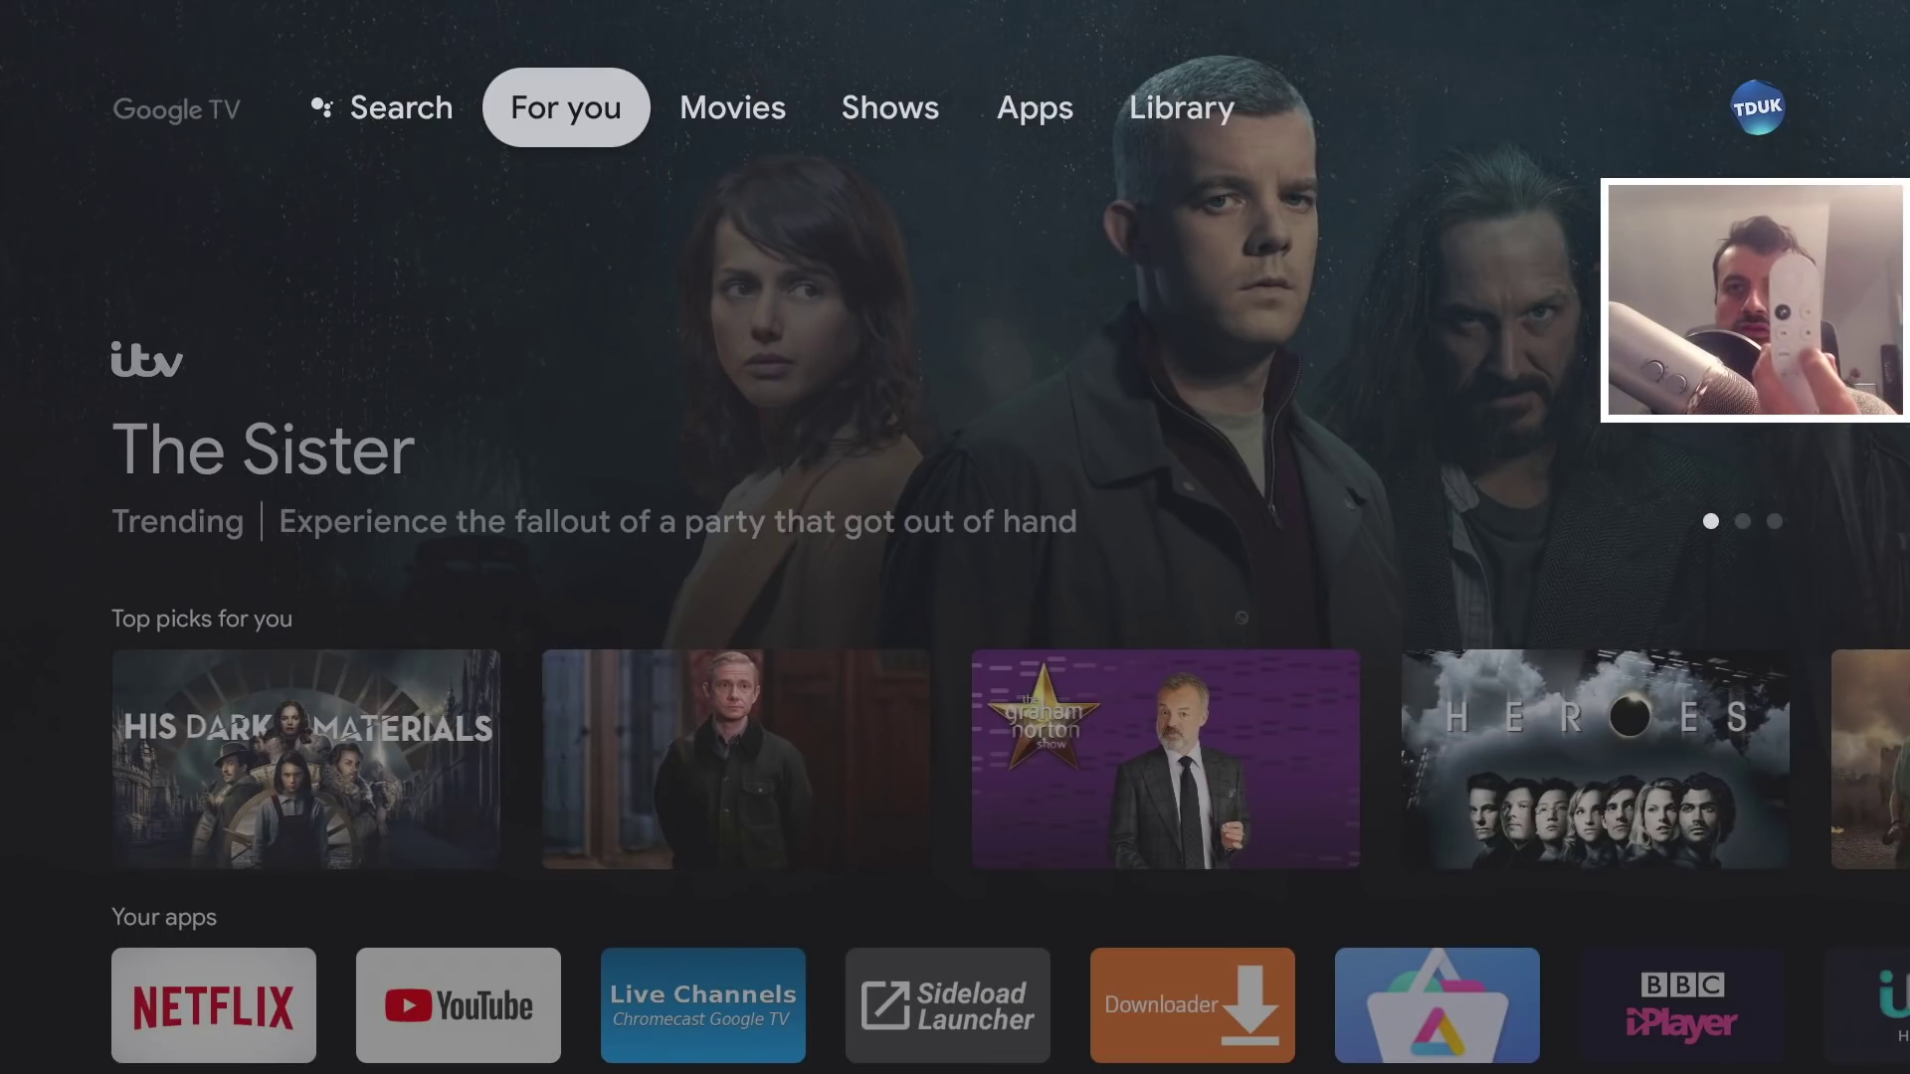
{"action": "key", "text": "YouTube"}
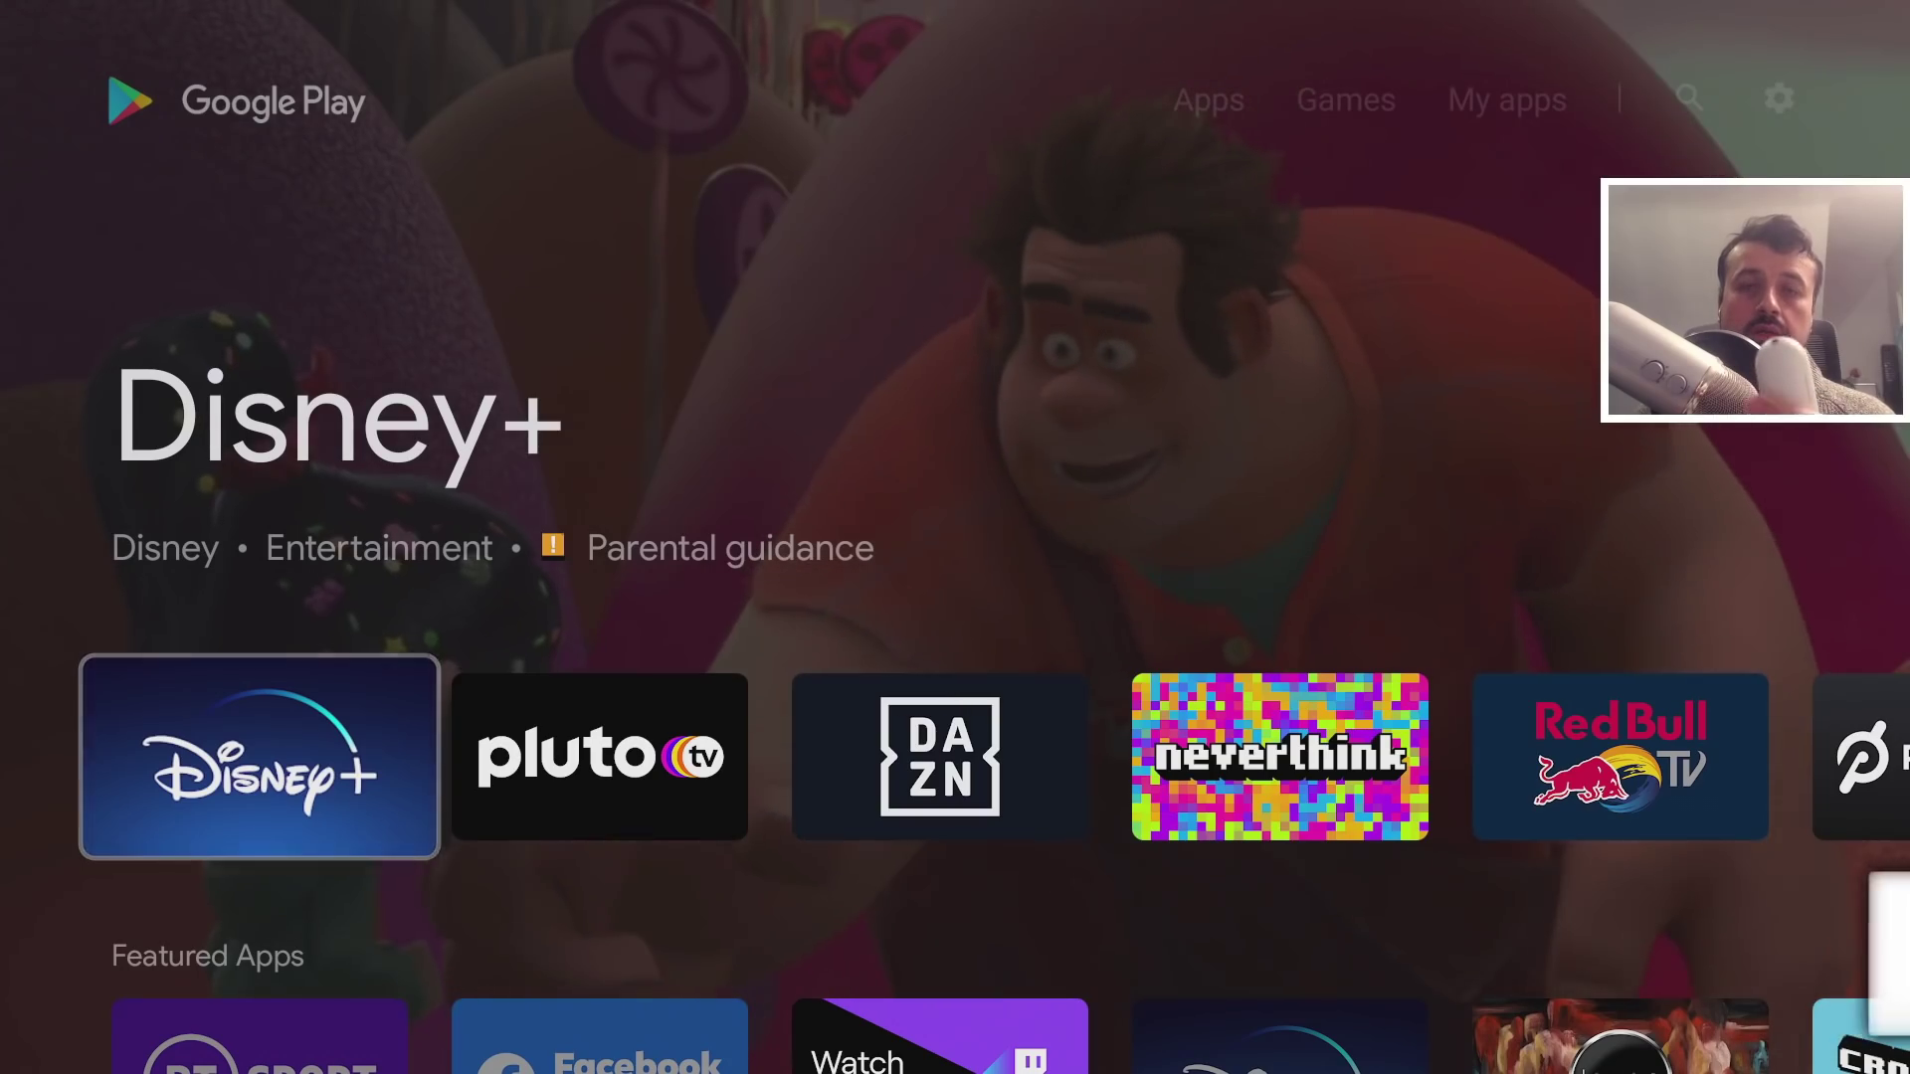
{"action": "key", "text": "Home"}
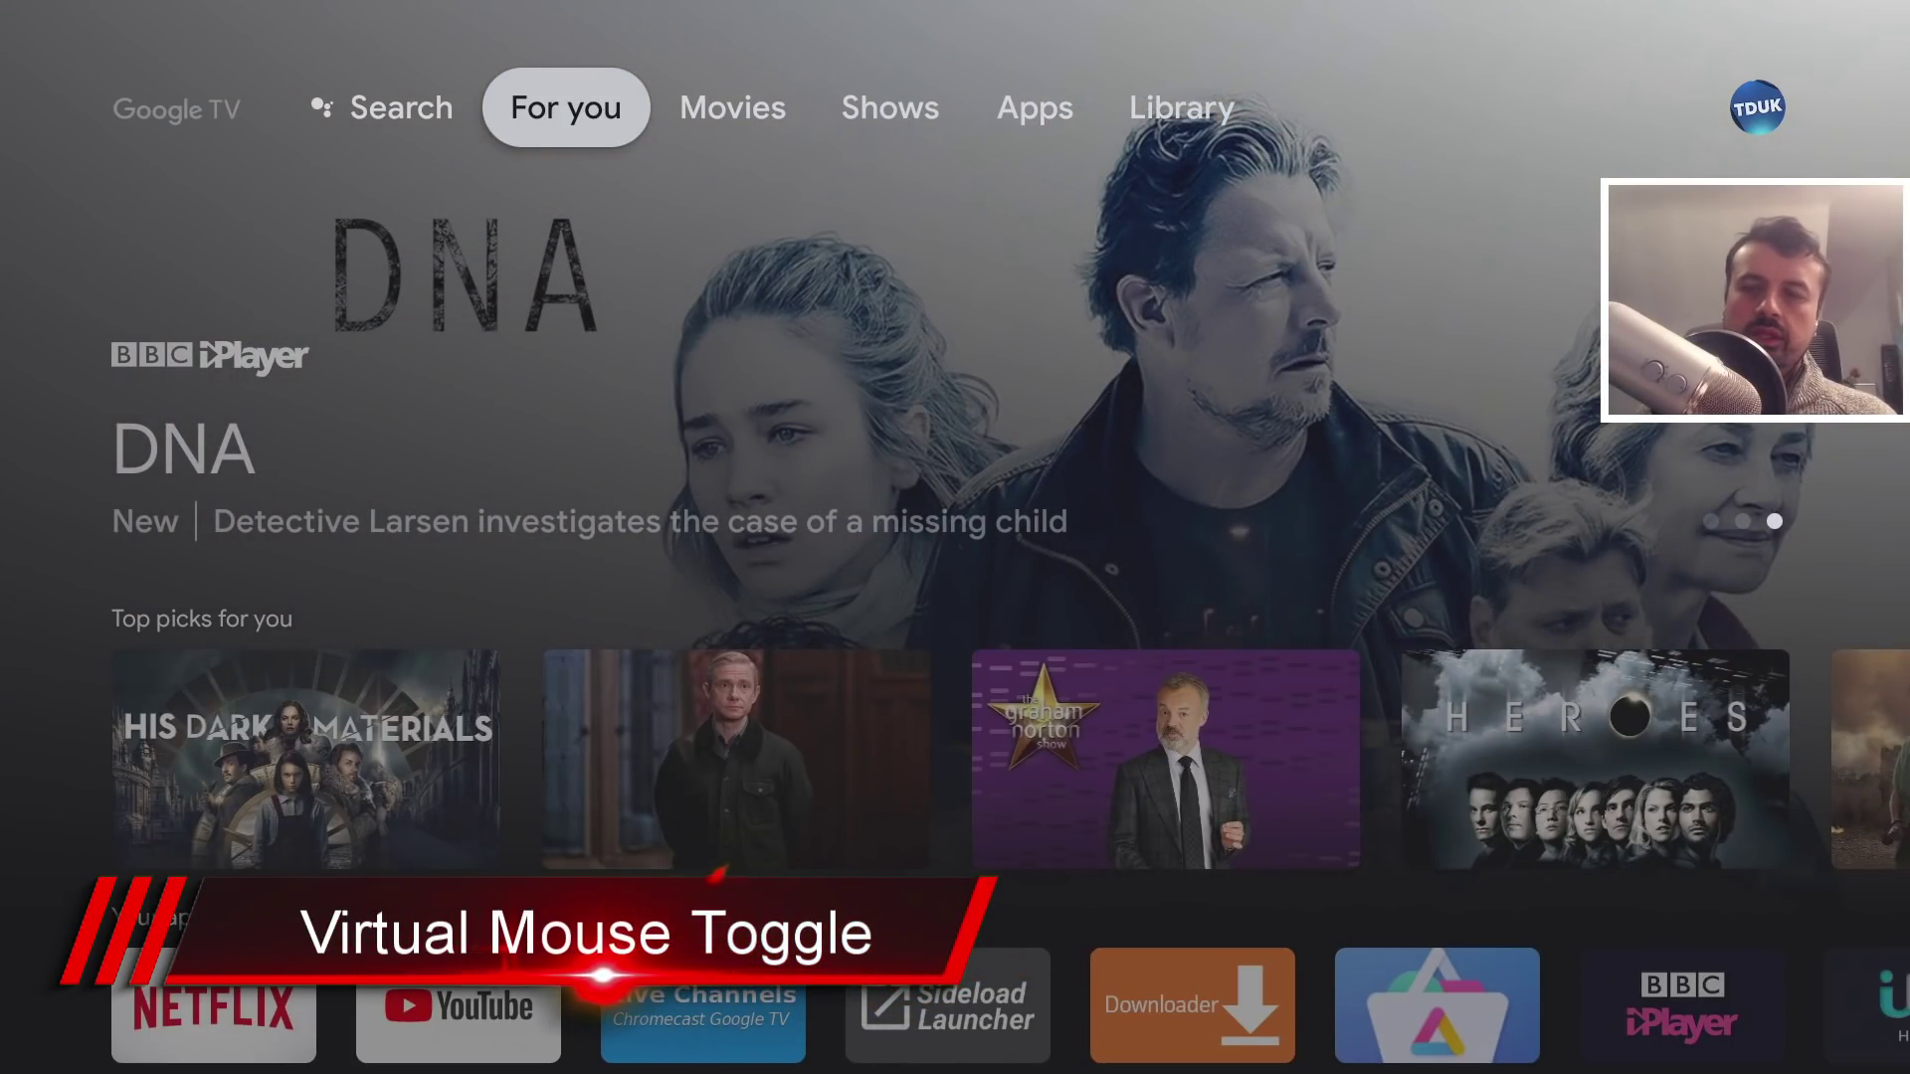
Launch Mouse Toggle for Android TV from the full list of installed apps
{"action": "key", "text": "Down"}
{"action": "key", "text": "Up"}
{"action": "key", "text": "Right"}
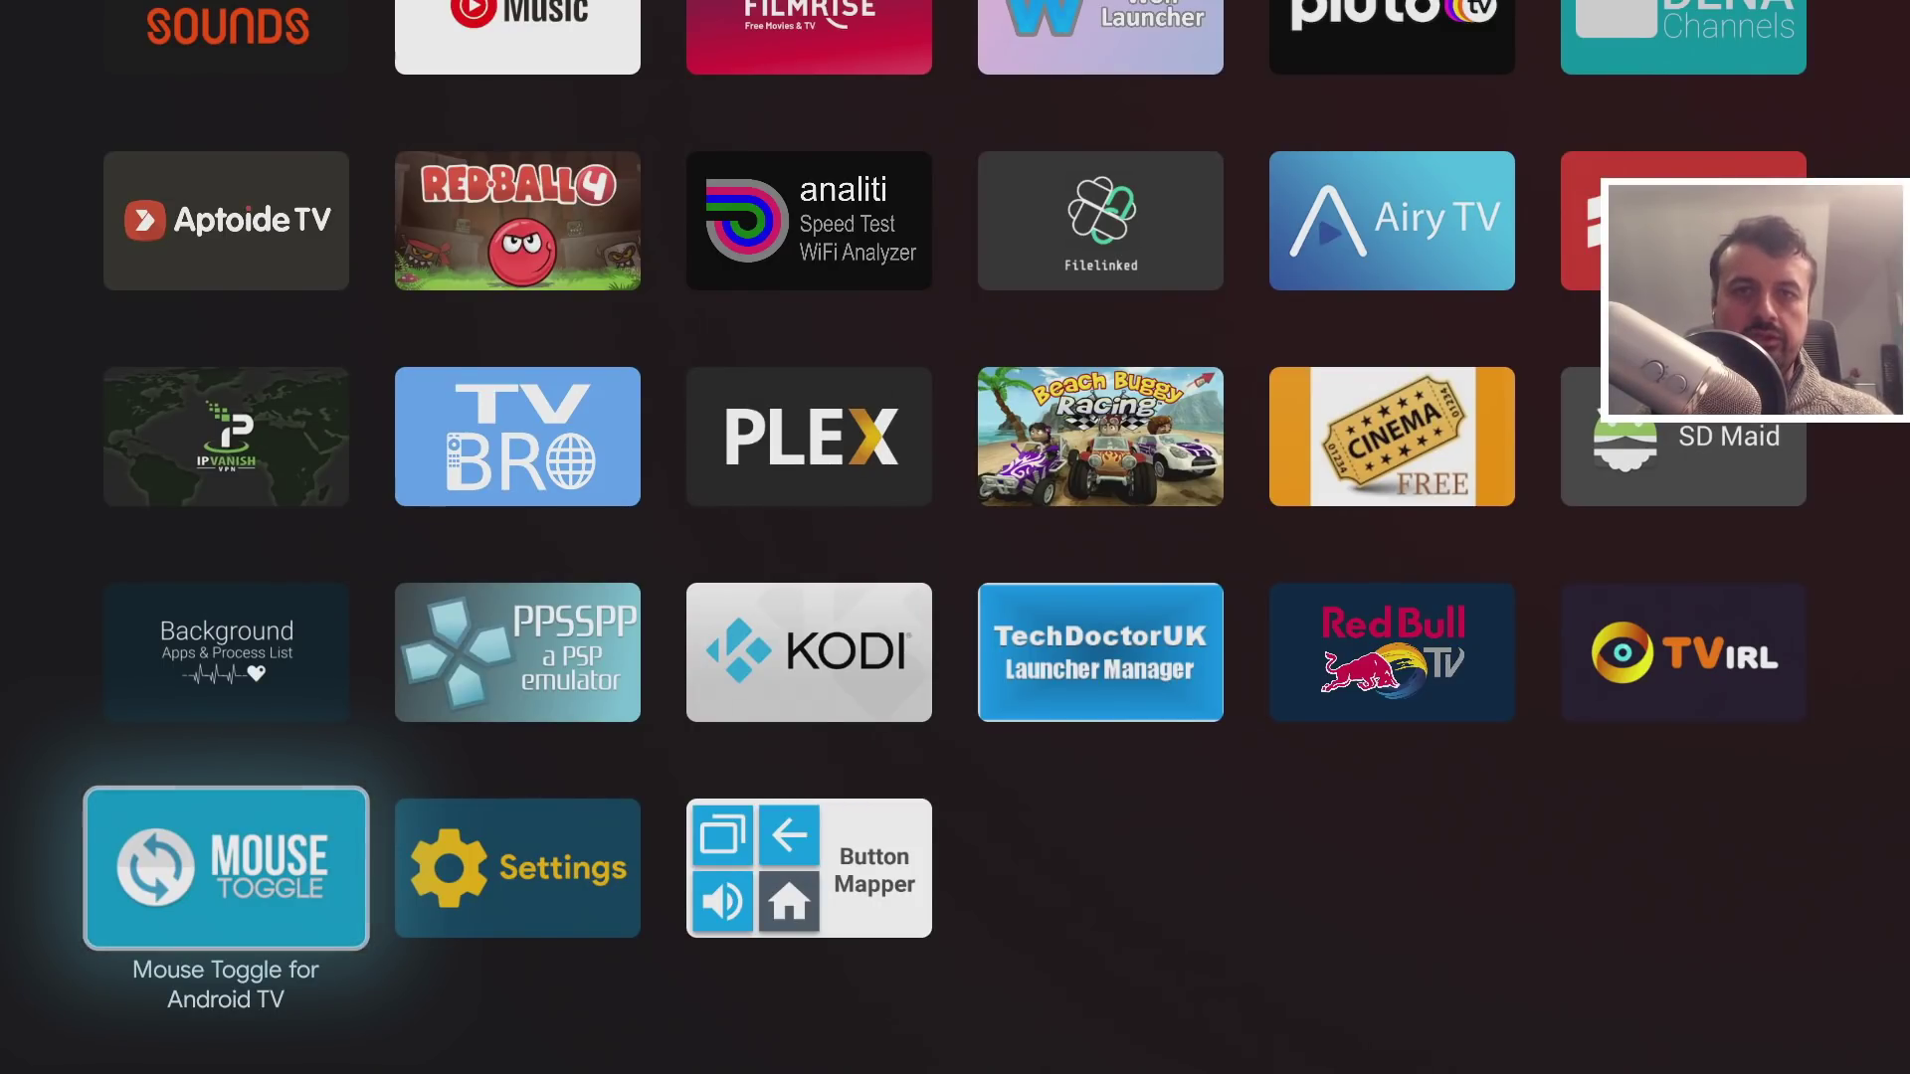
{"action": "key", "text": "Right"}
{"action": "key", "text": "Left"}
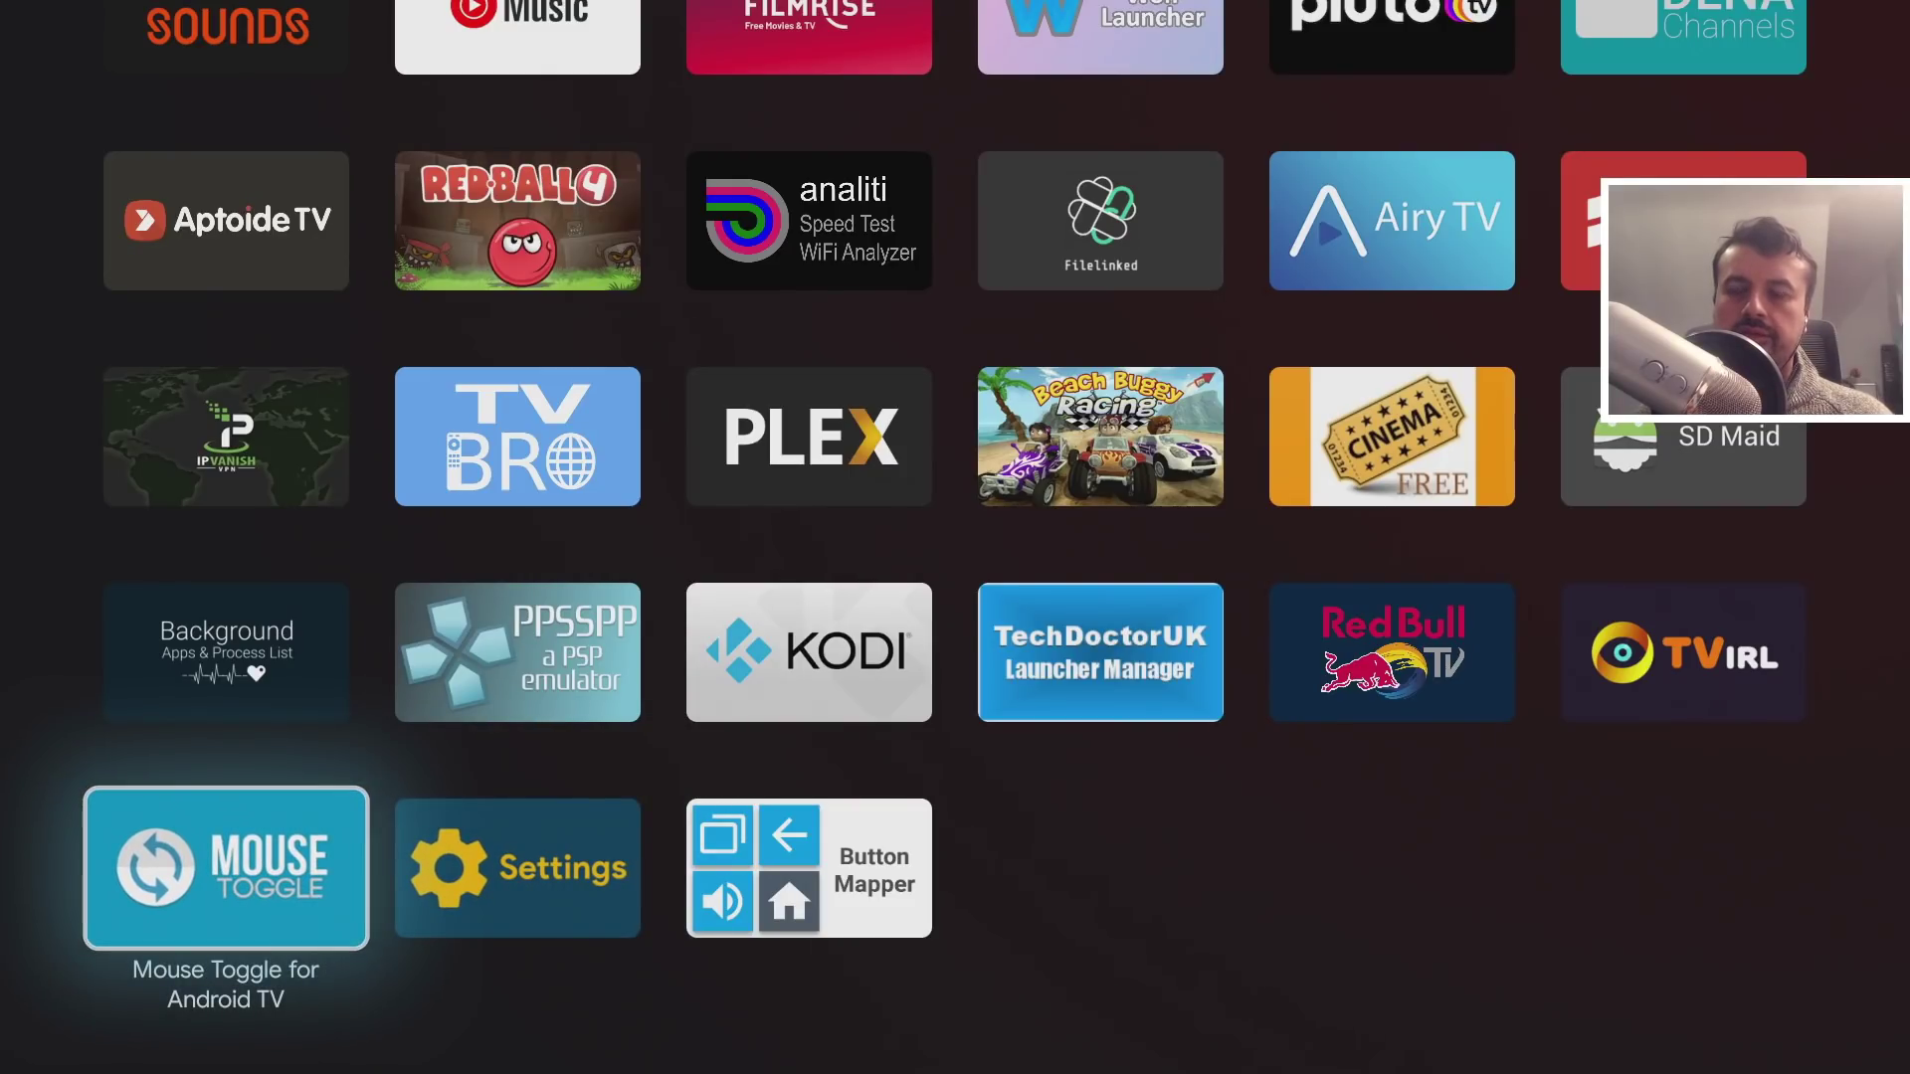
{"action": "key", "text": "Return"}
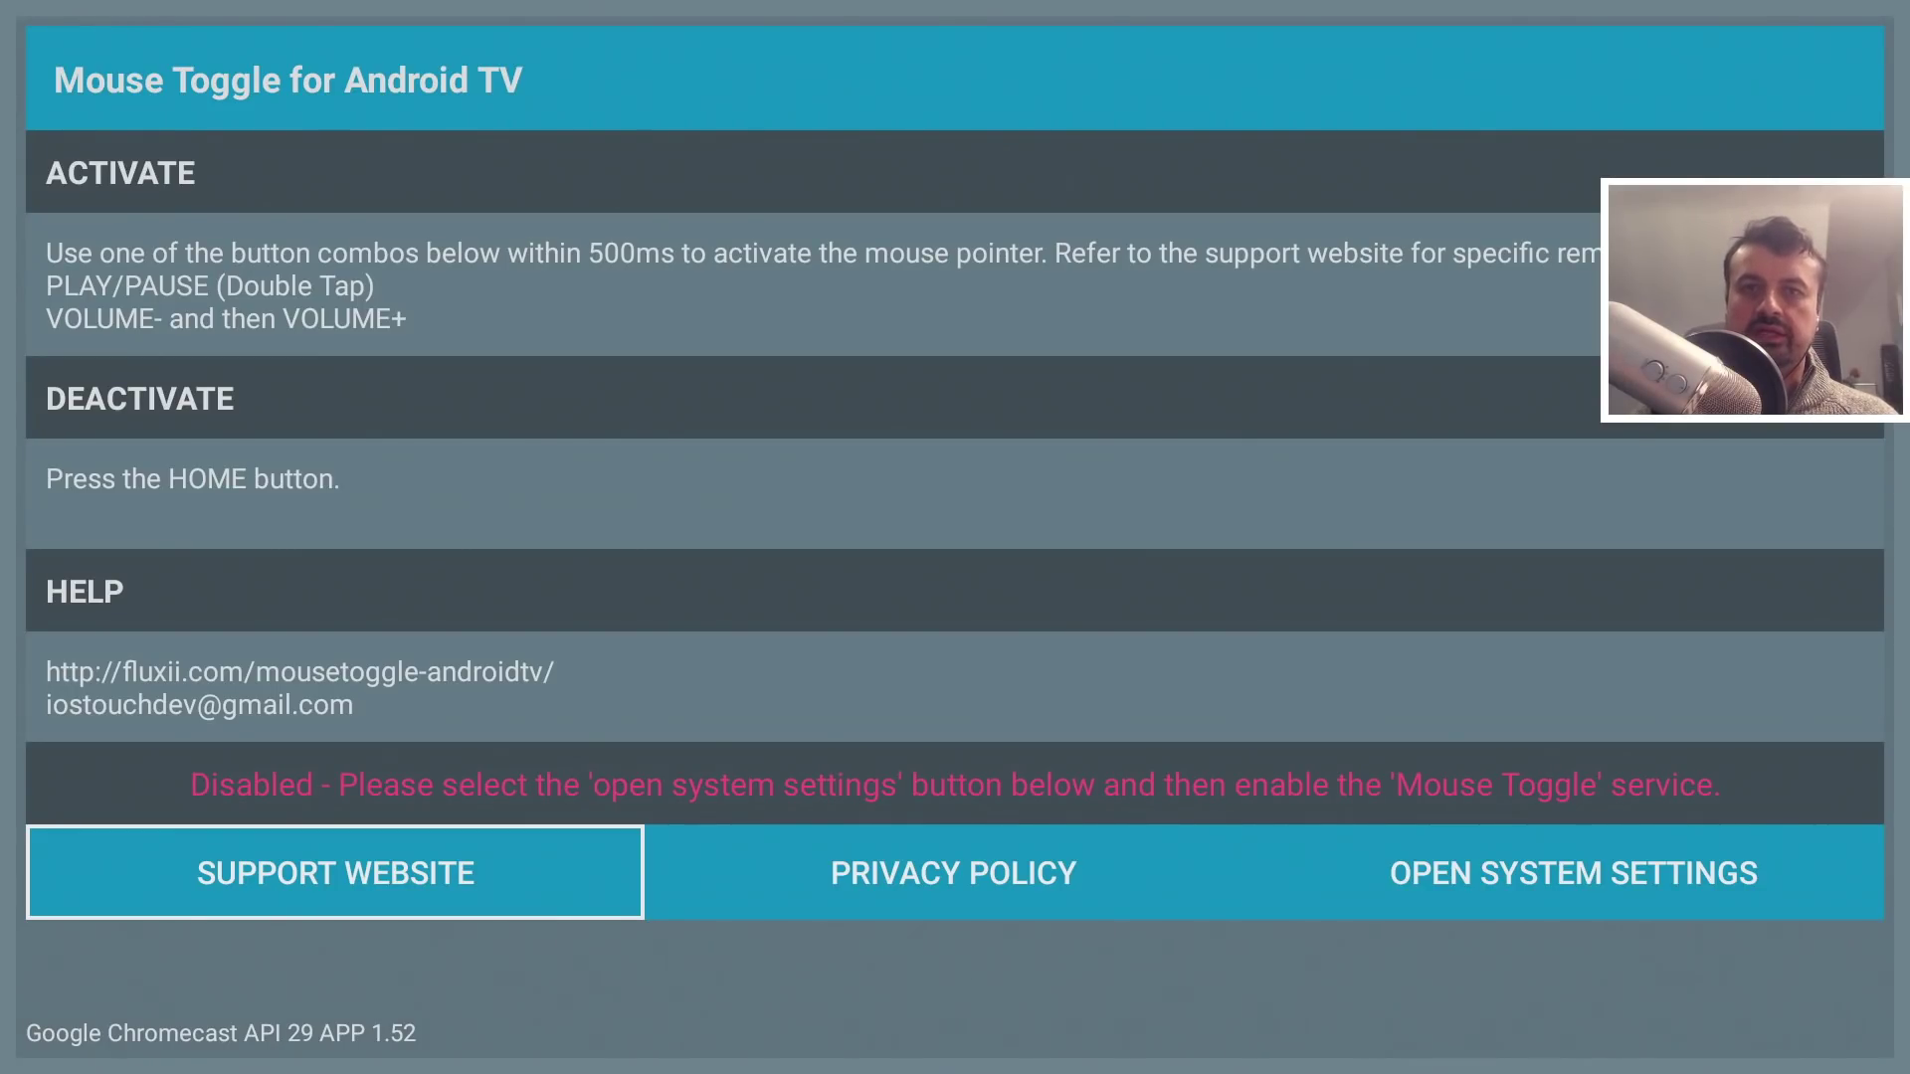
{"action": "key", "text": "Return"}
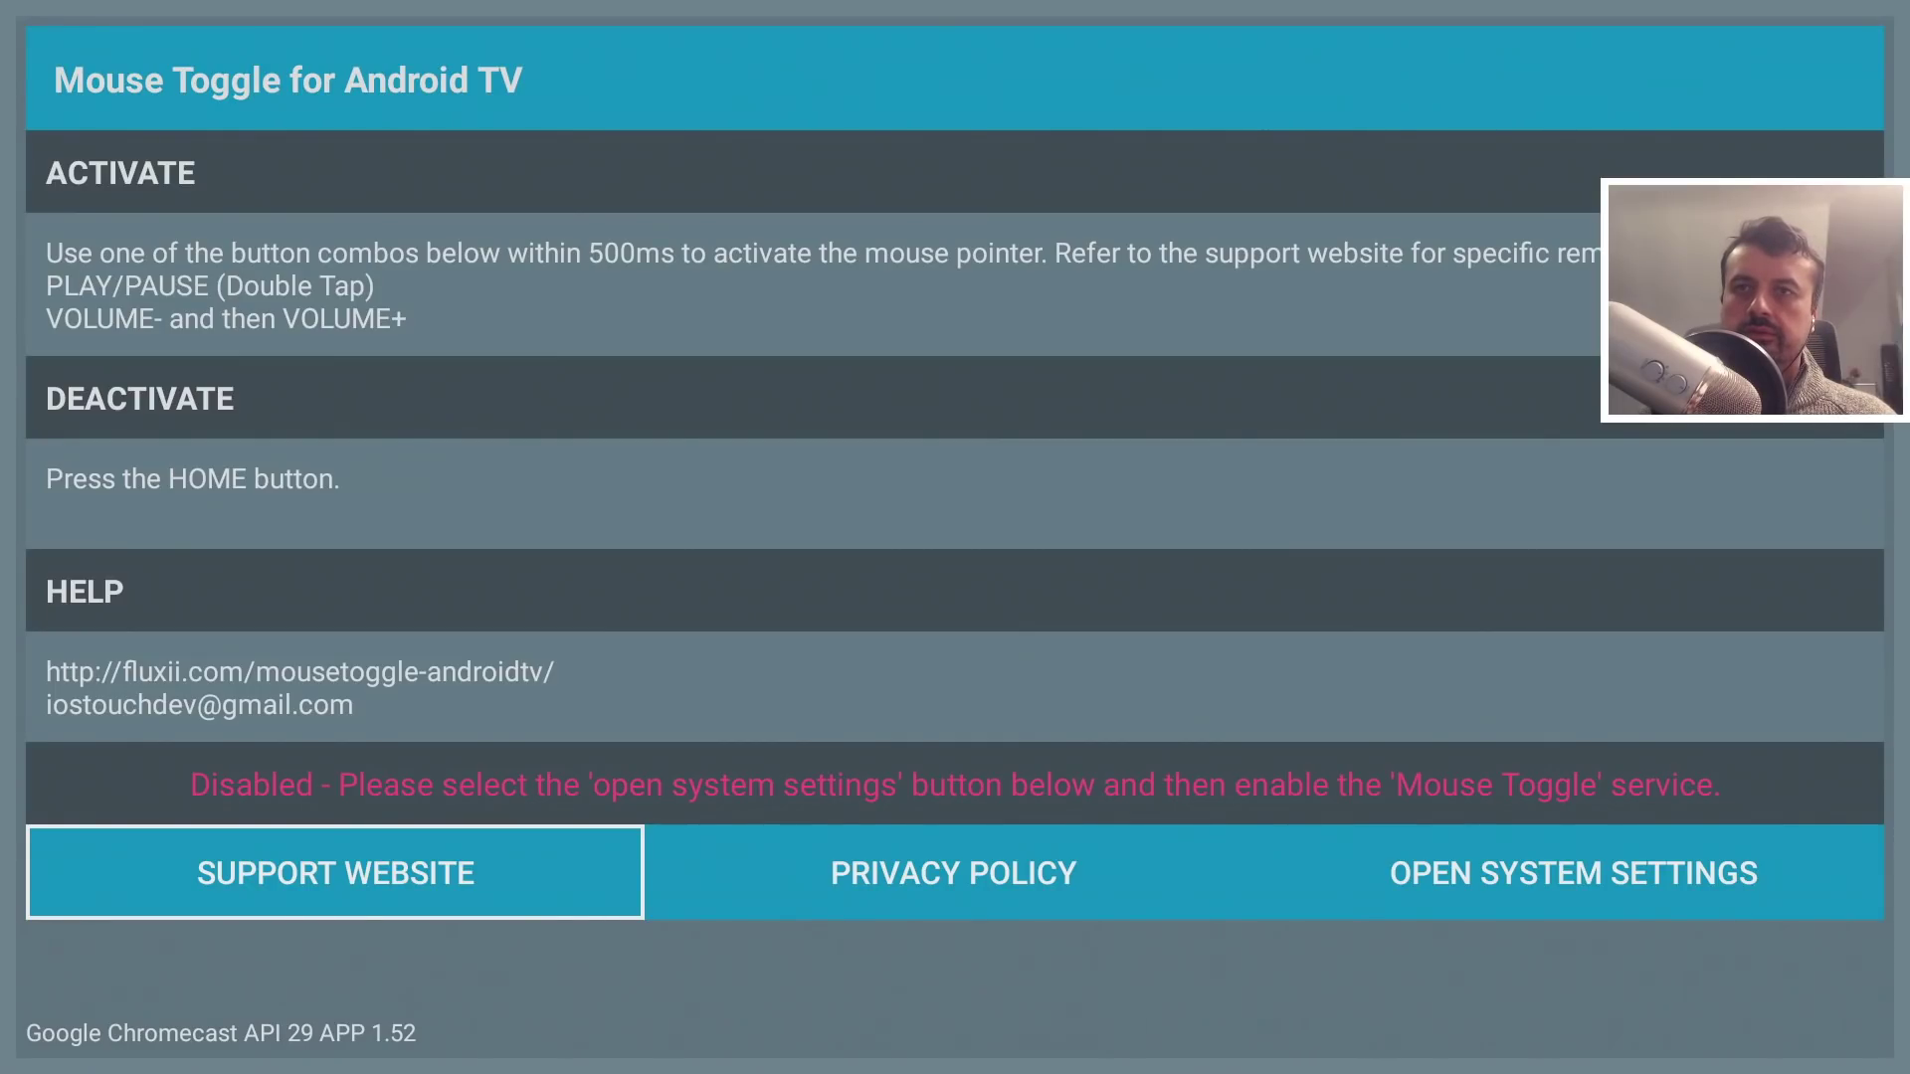
{"action": "key", "text": "Home"}
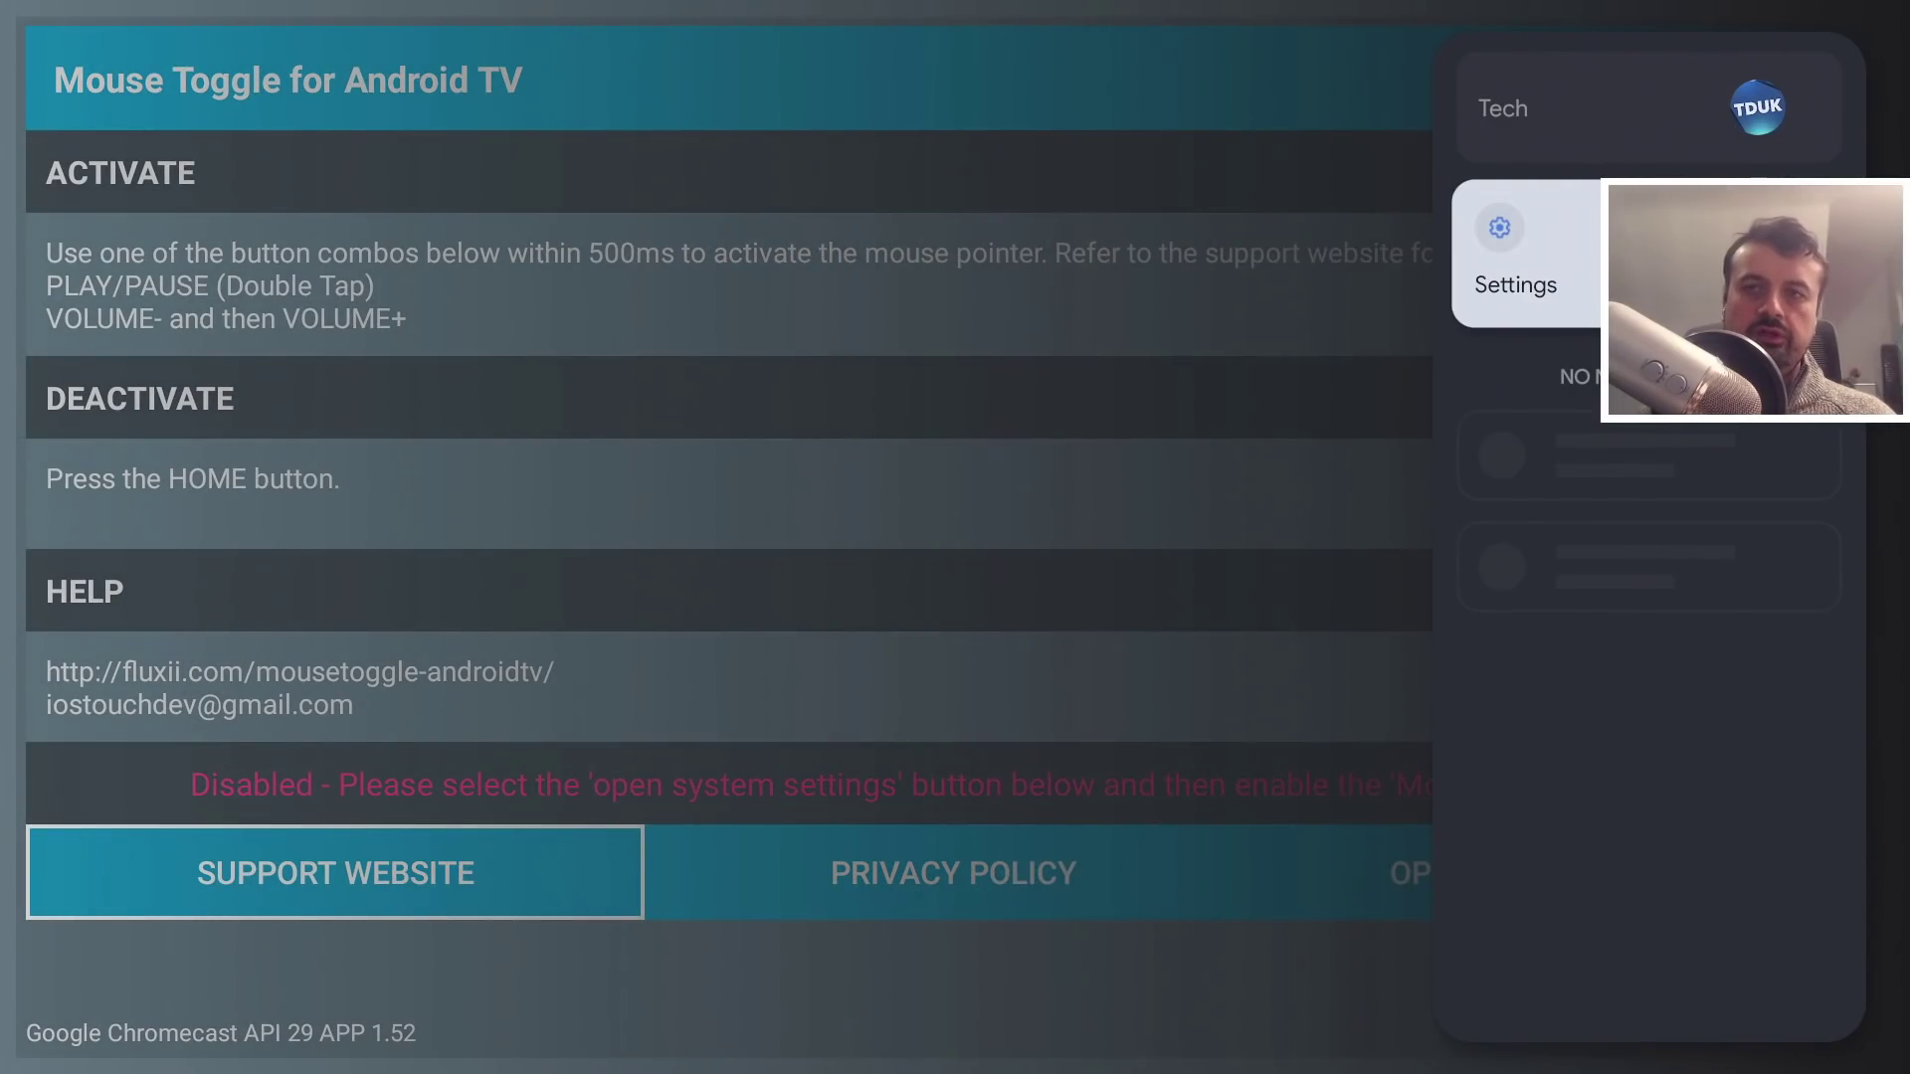
{"action": "key", "text": "Escape"}
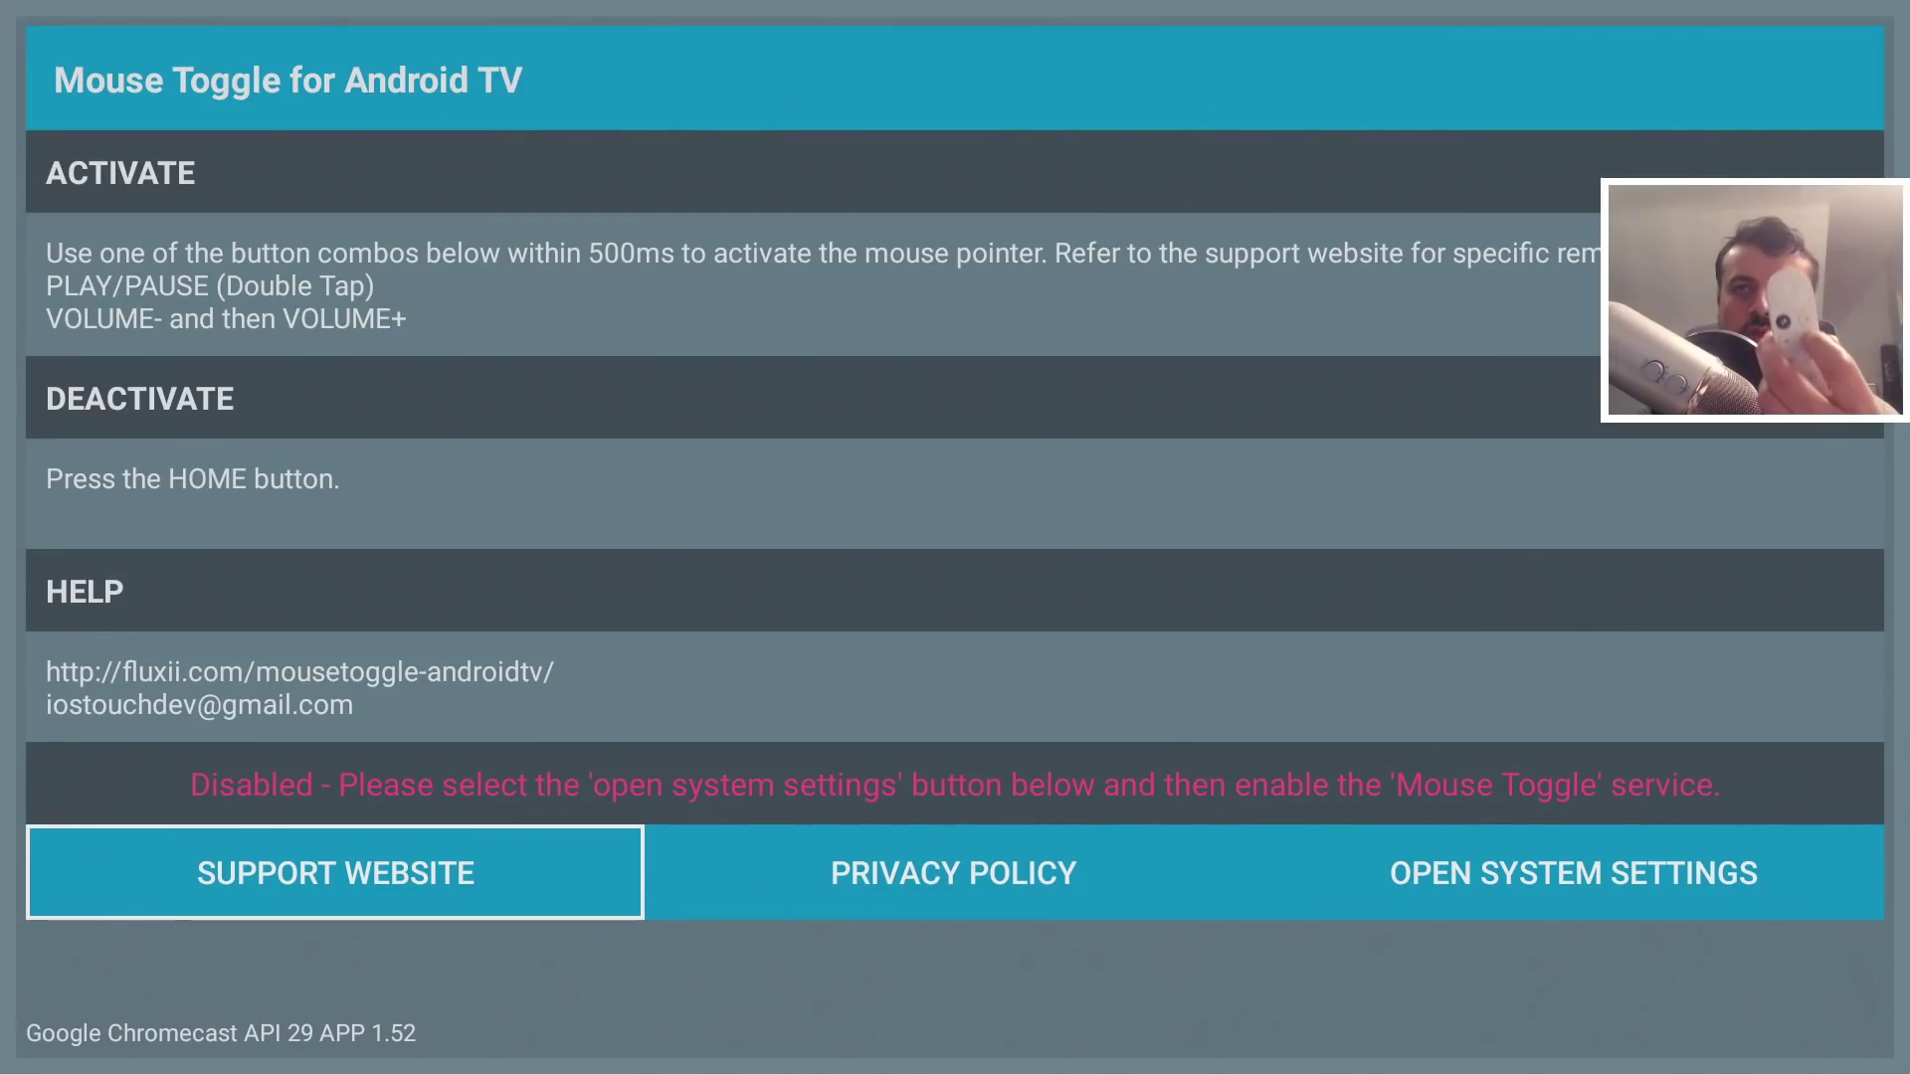
Open the Accessibility page within the device's System settings
{"action": "key", "text": "Home"}
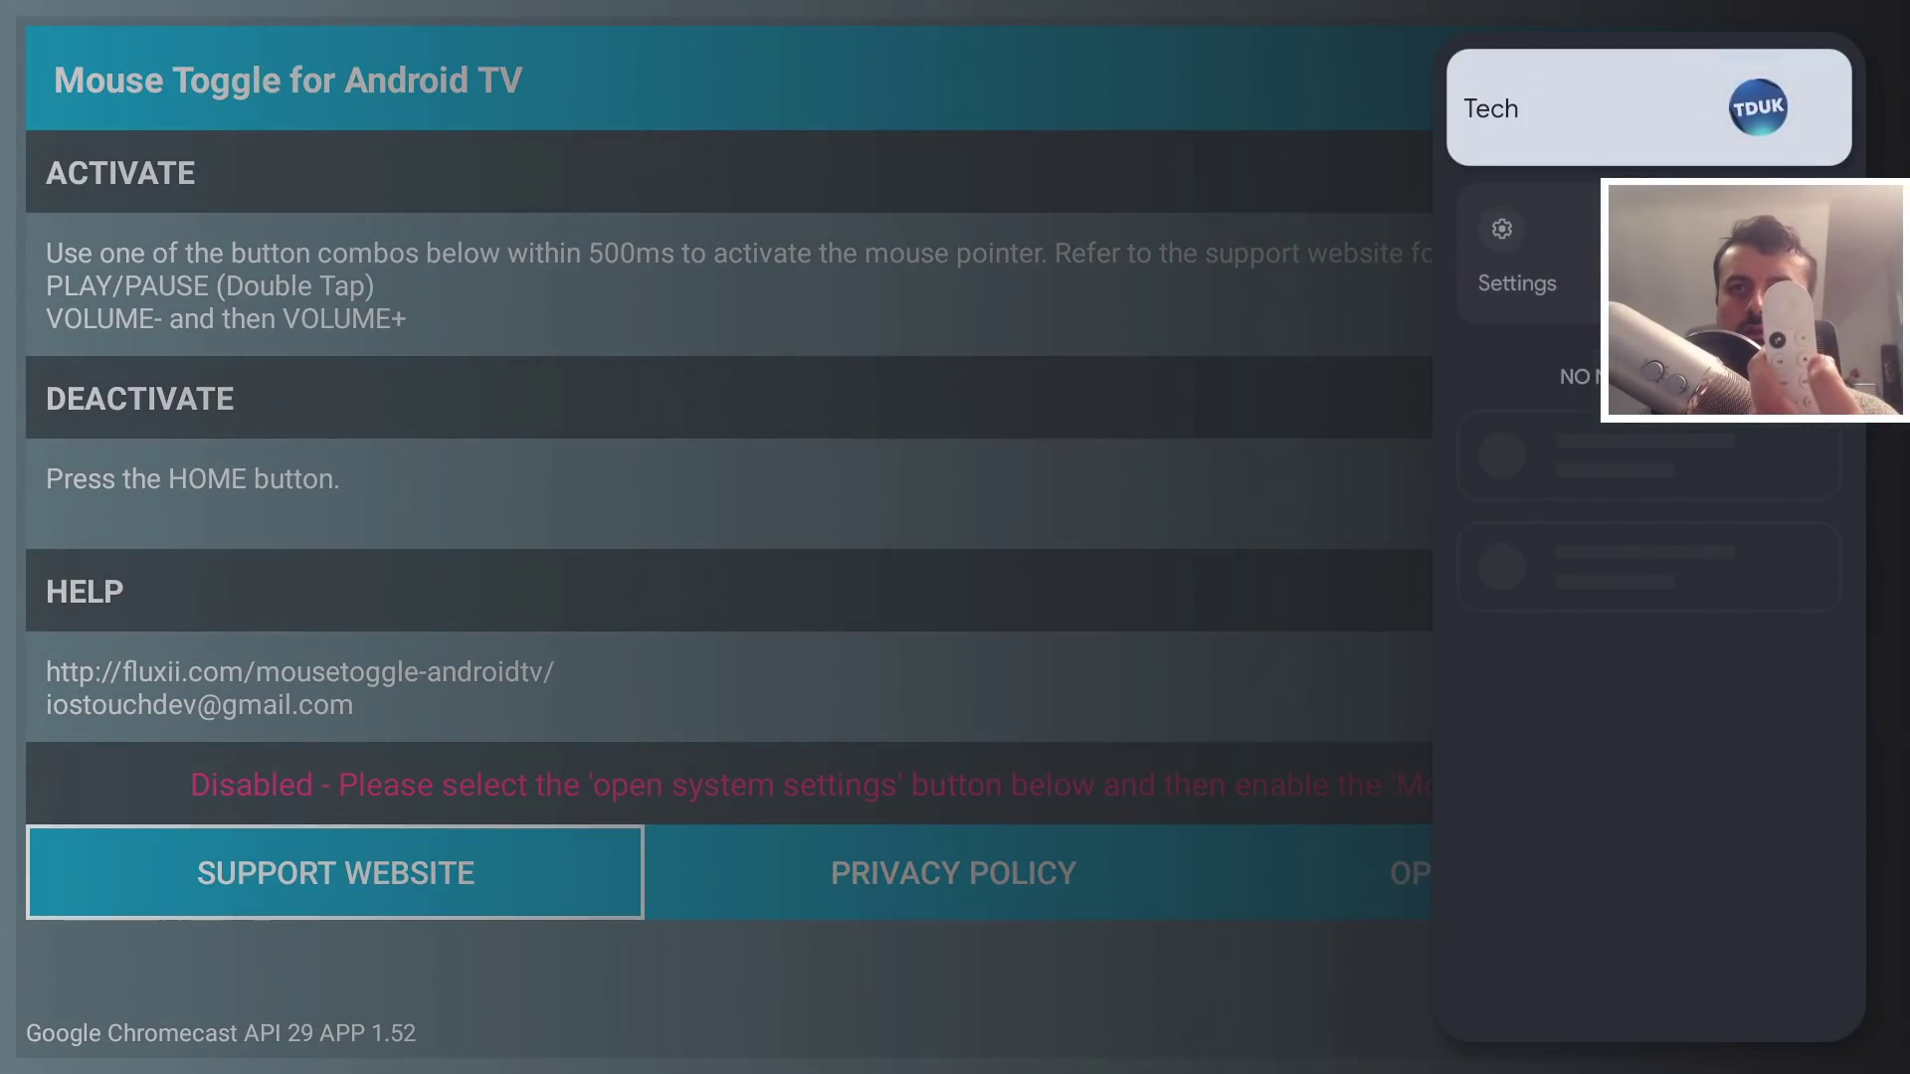
{"action": "key", "text": "Down"}
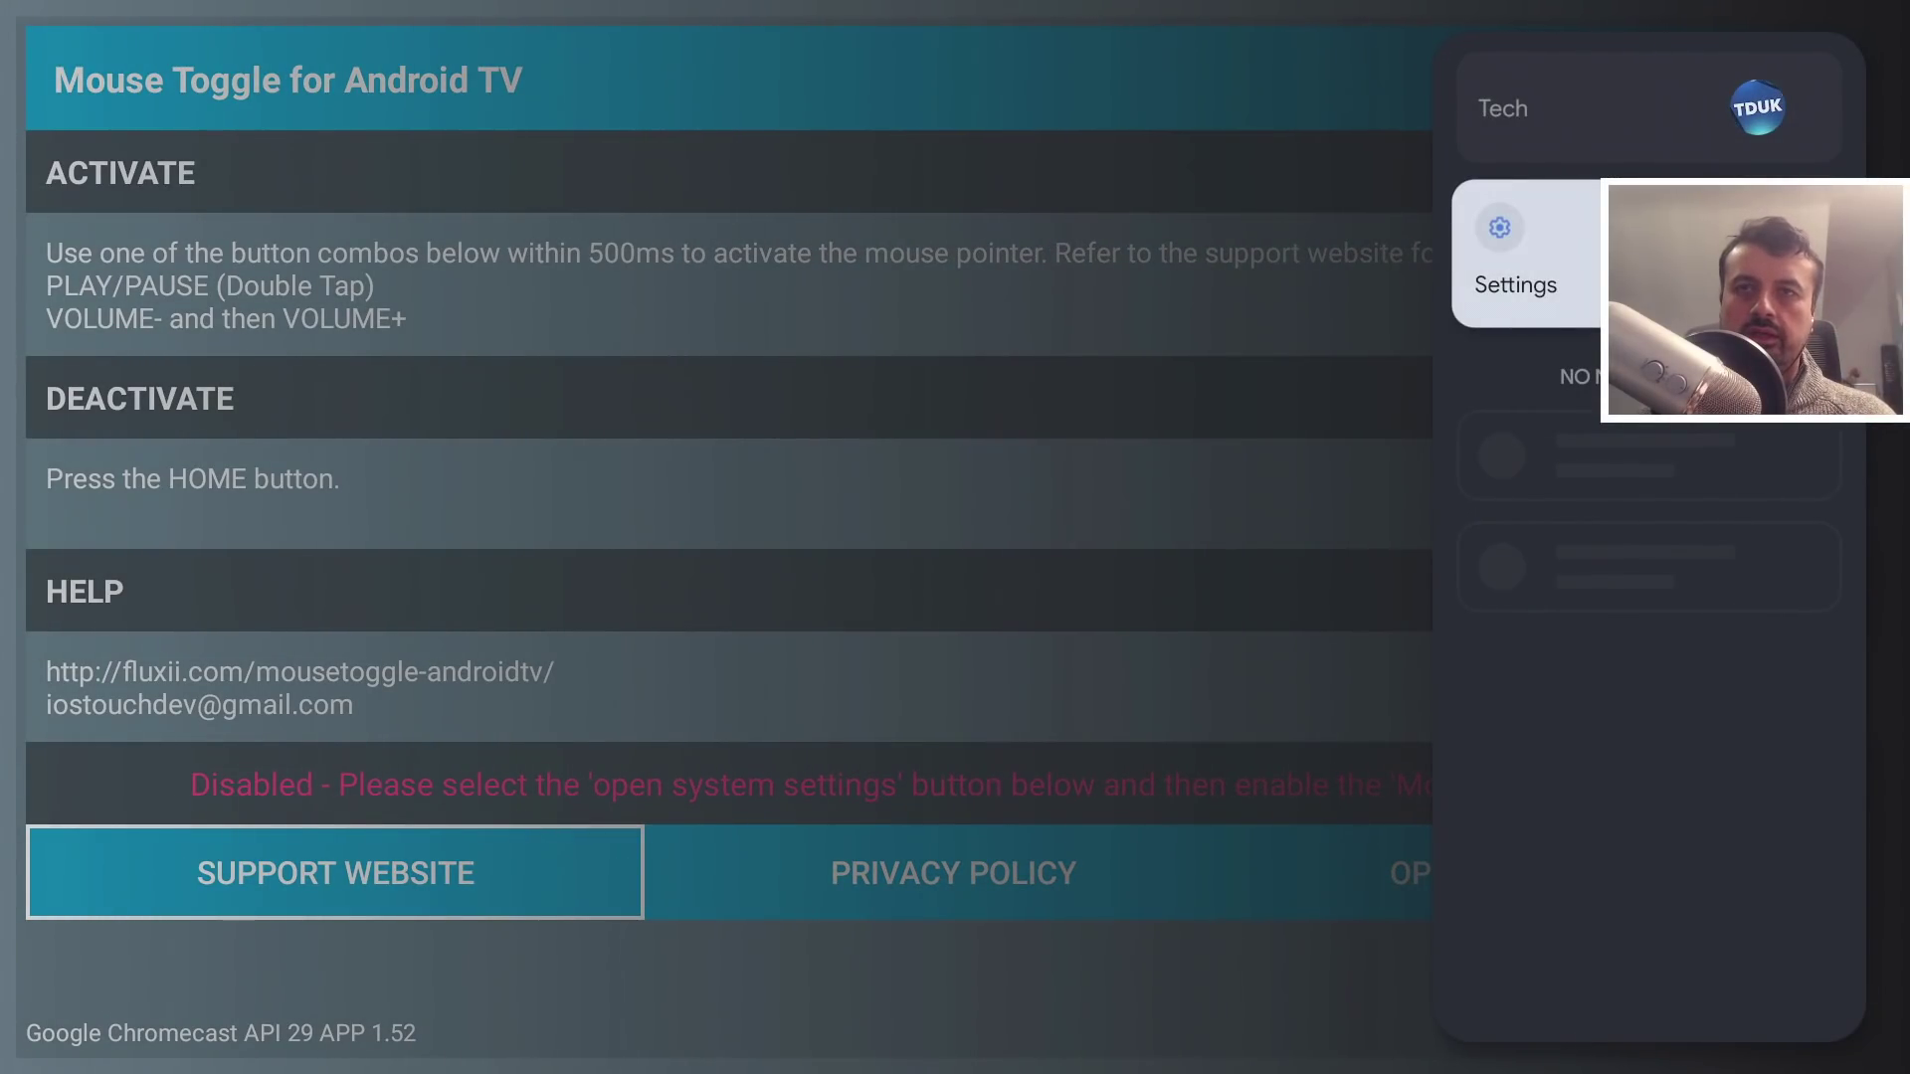
{"action": "key", "text": "Return"}
{"action": "key", "text": "Down"}
{"action": "key", "text": "Down"}
{"action": "key", "text": "Down"}
{"action": "key", "text": "Down"}
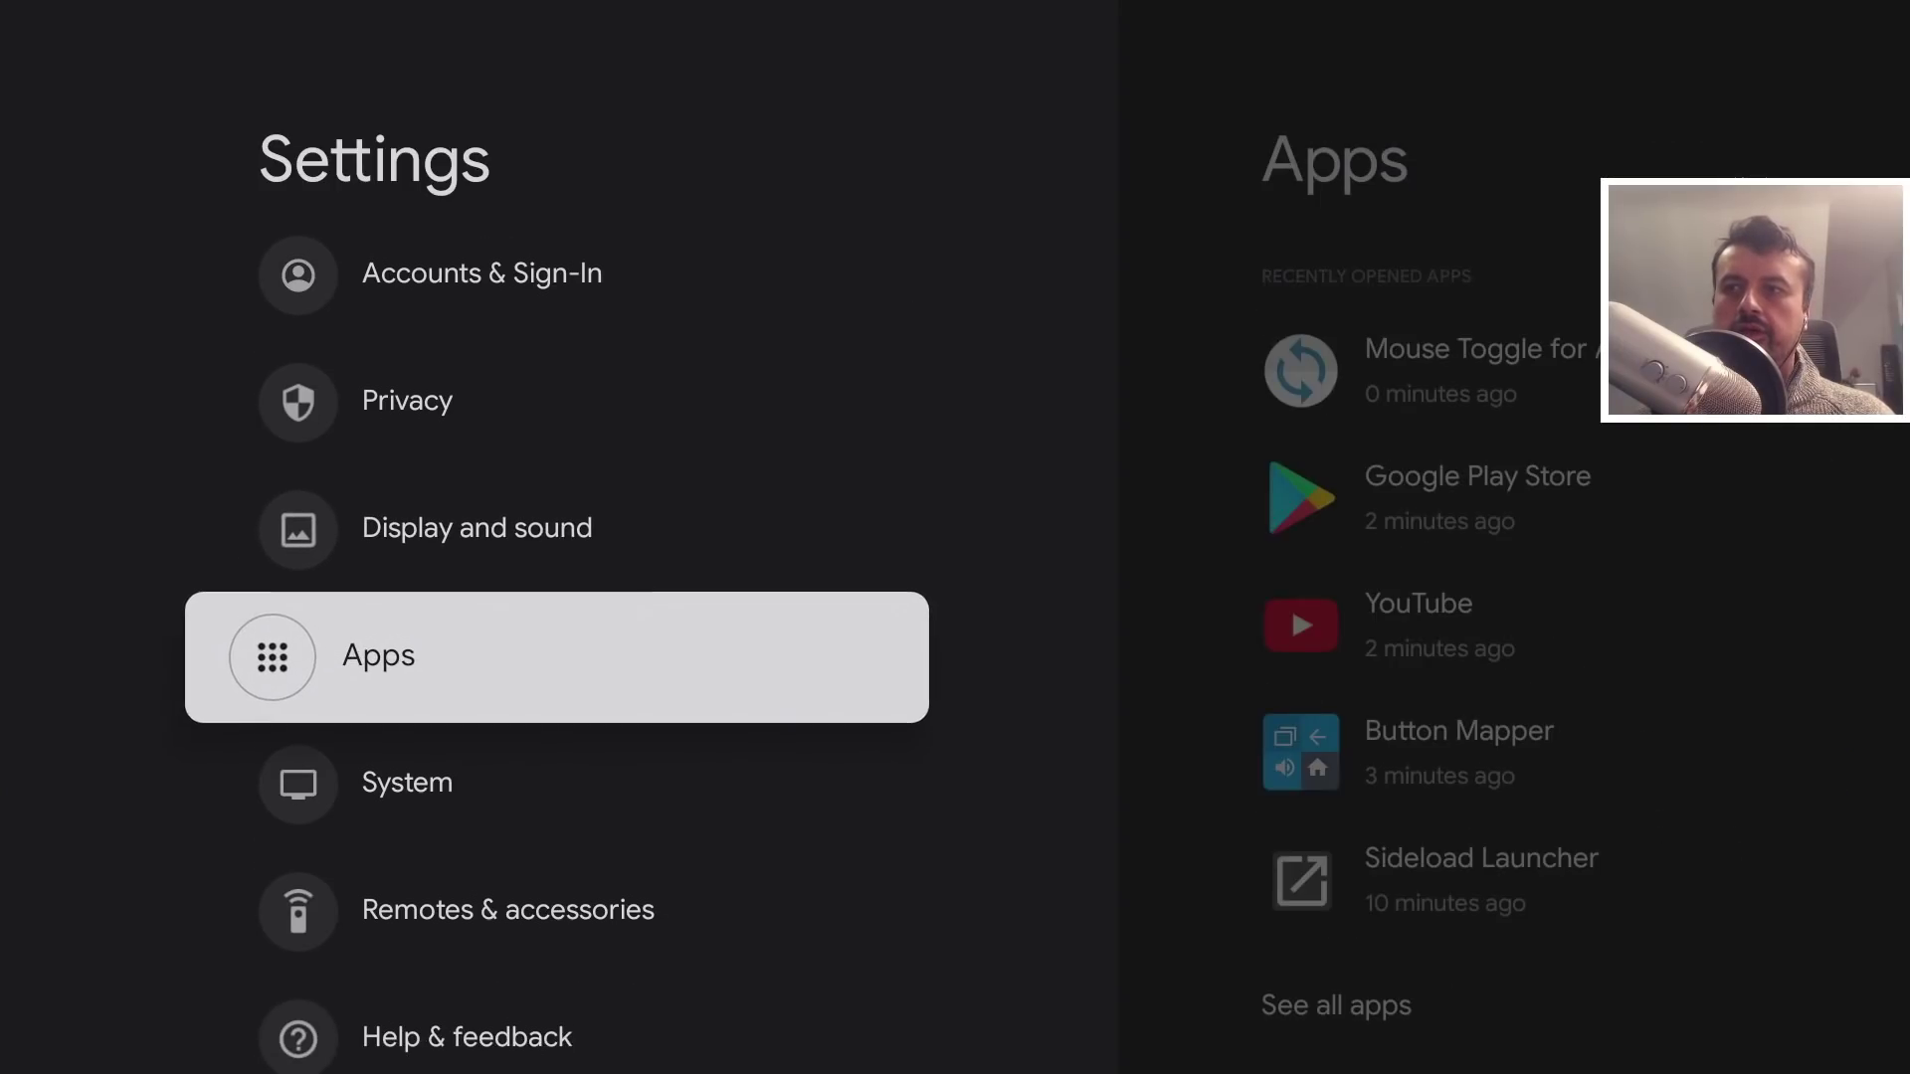
{"action": "key", "text": "Down"}
{"action": "key", "text": "Return"}
{"action": "key", "text": "Return"}
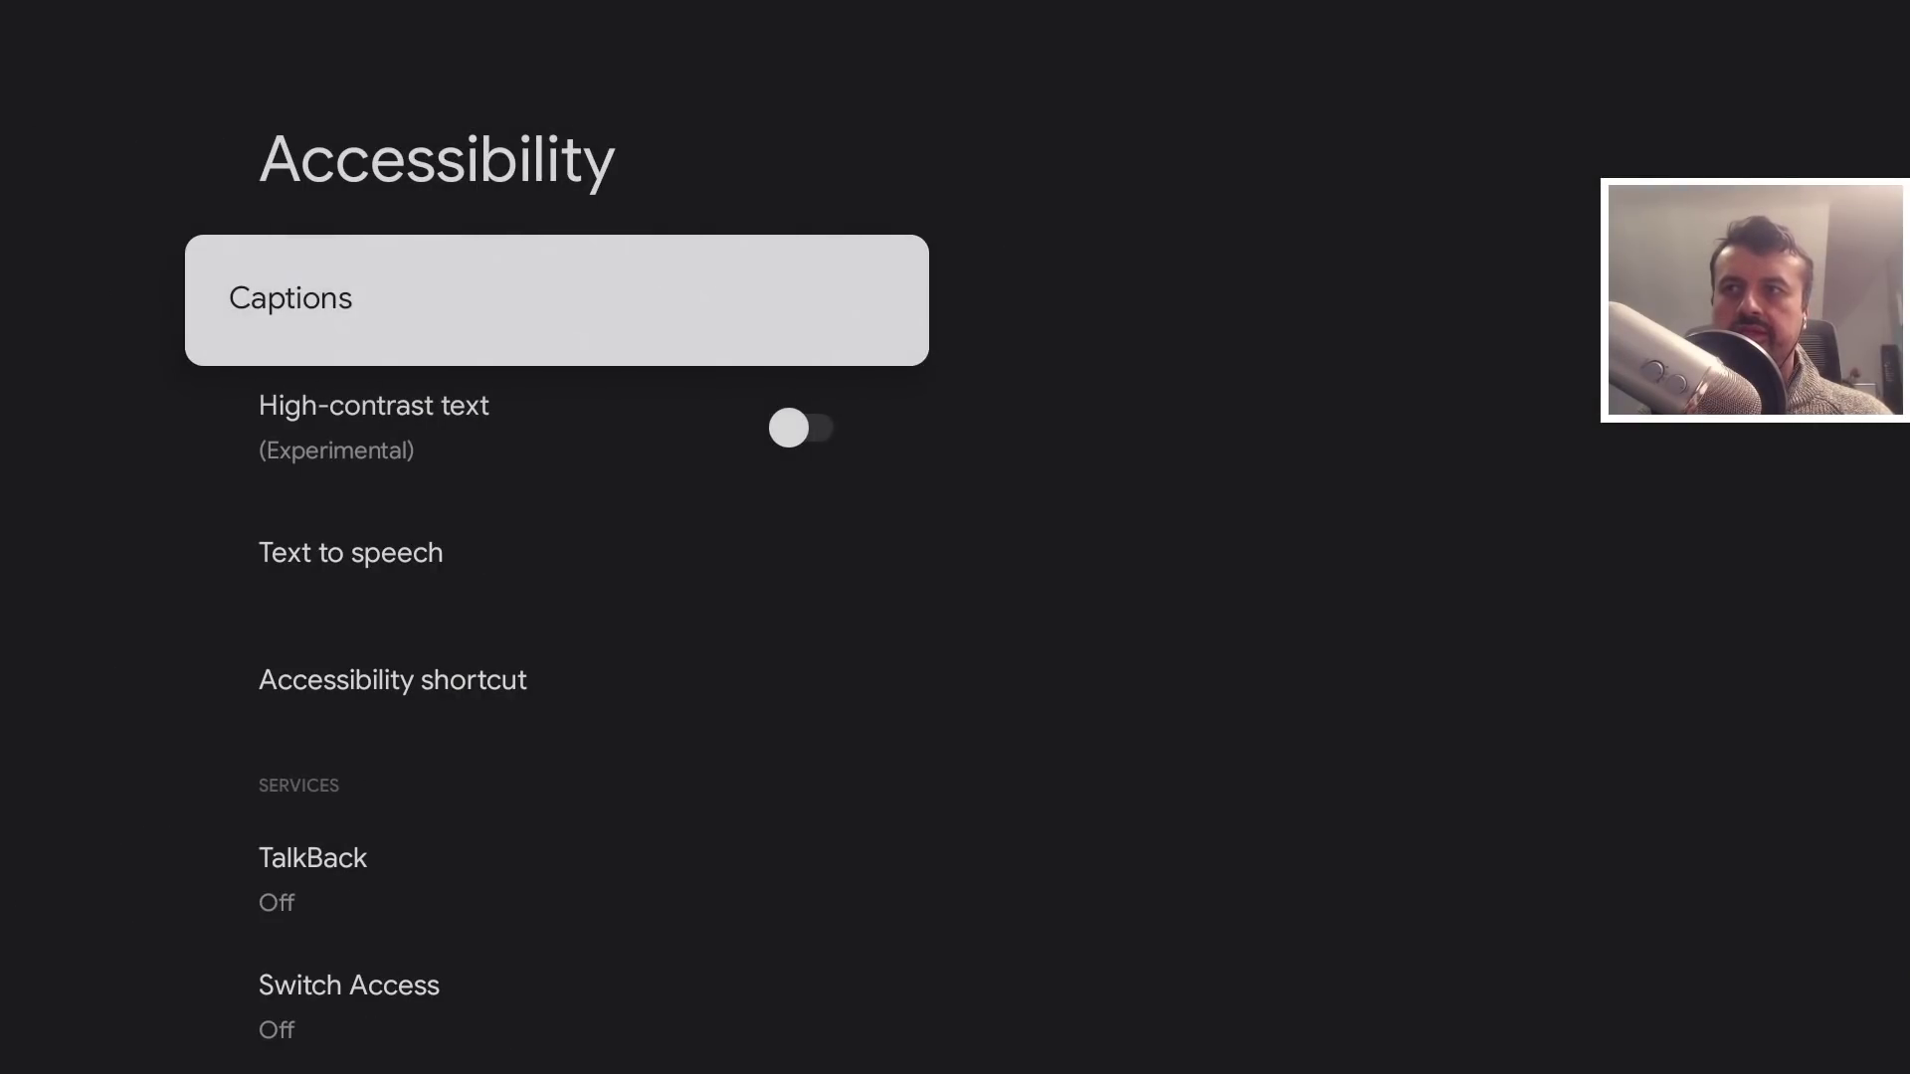
Enable the Mouse Toggle accessibility service and approve its use
{"action": "key", "text": "Down"}
{"action": "key", "text": "Down"}
{"action": "key", "text": "Down"}
{"action": "key", "text": "Down"}
{"action": "key", "text": "Down"}
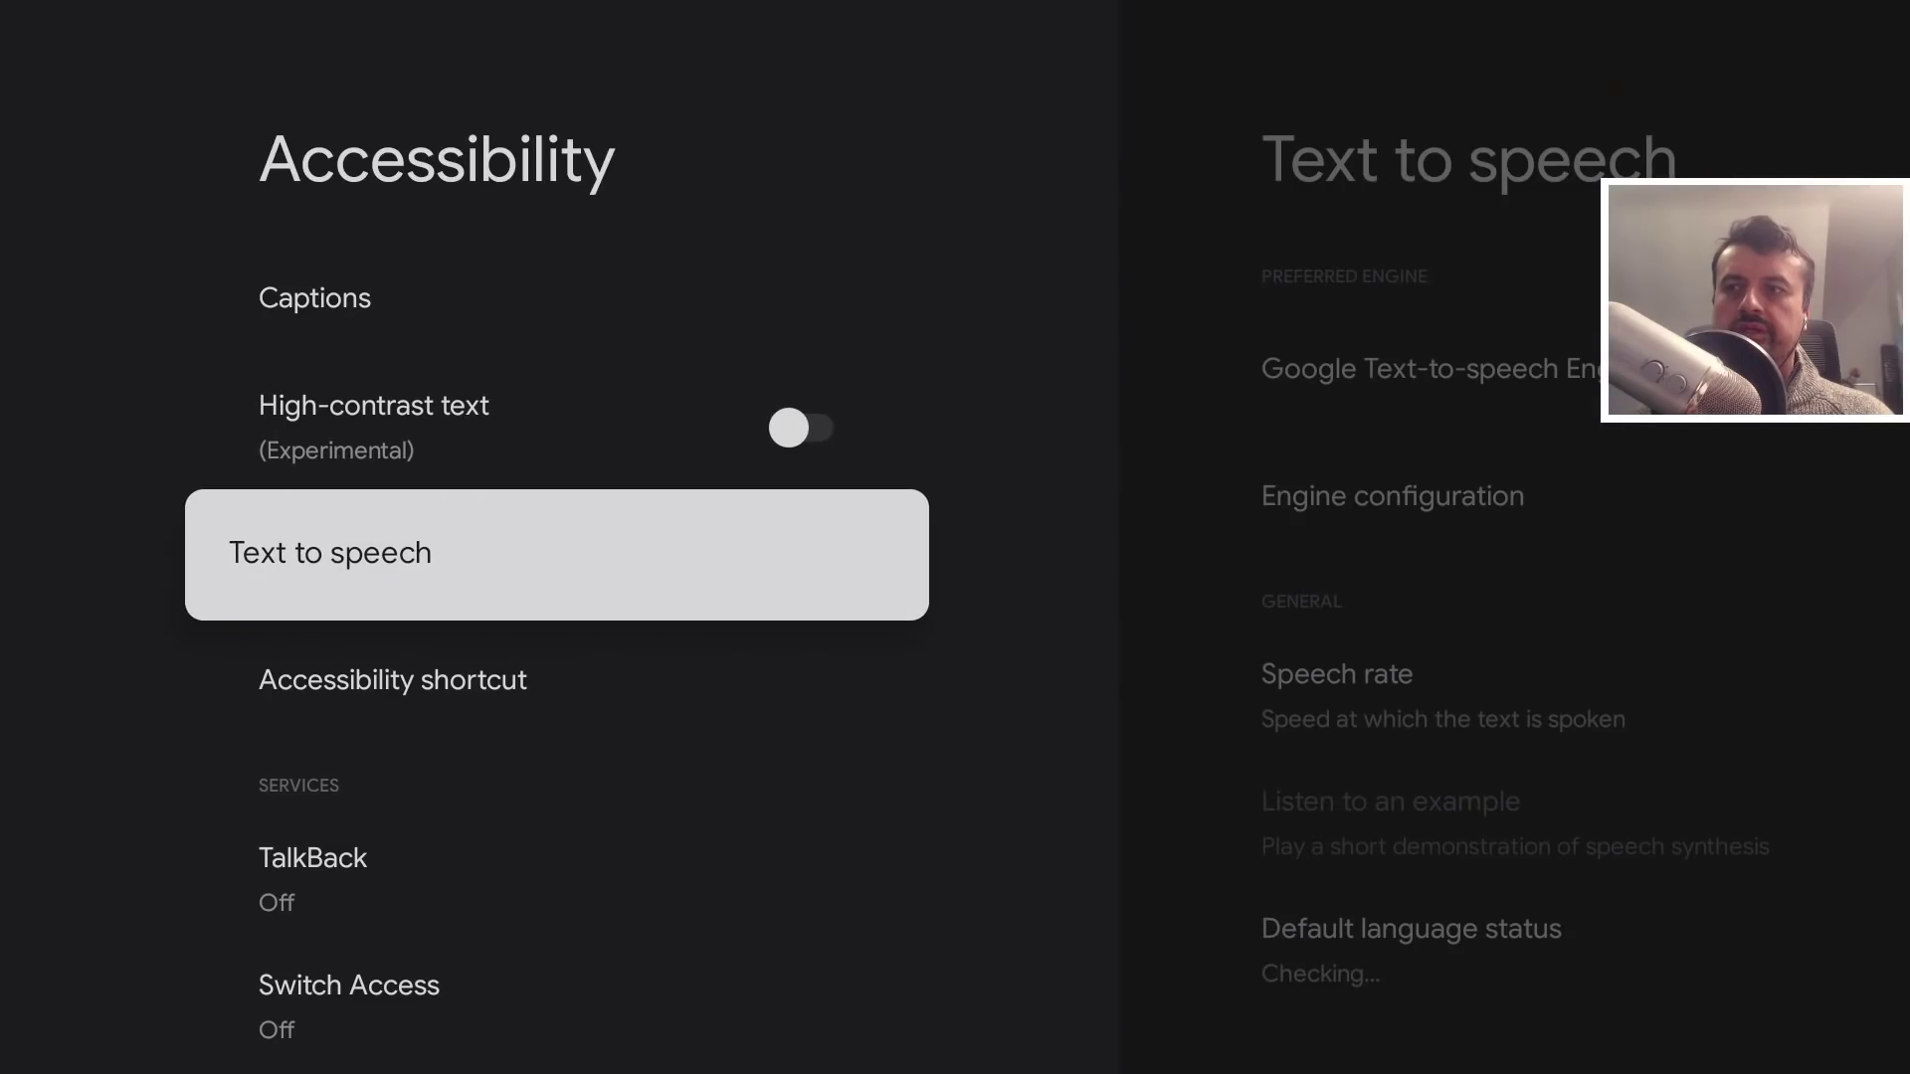
{"action": "key", "text": "Down"}
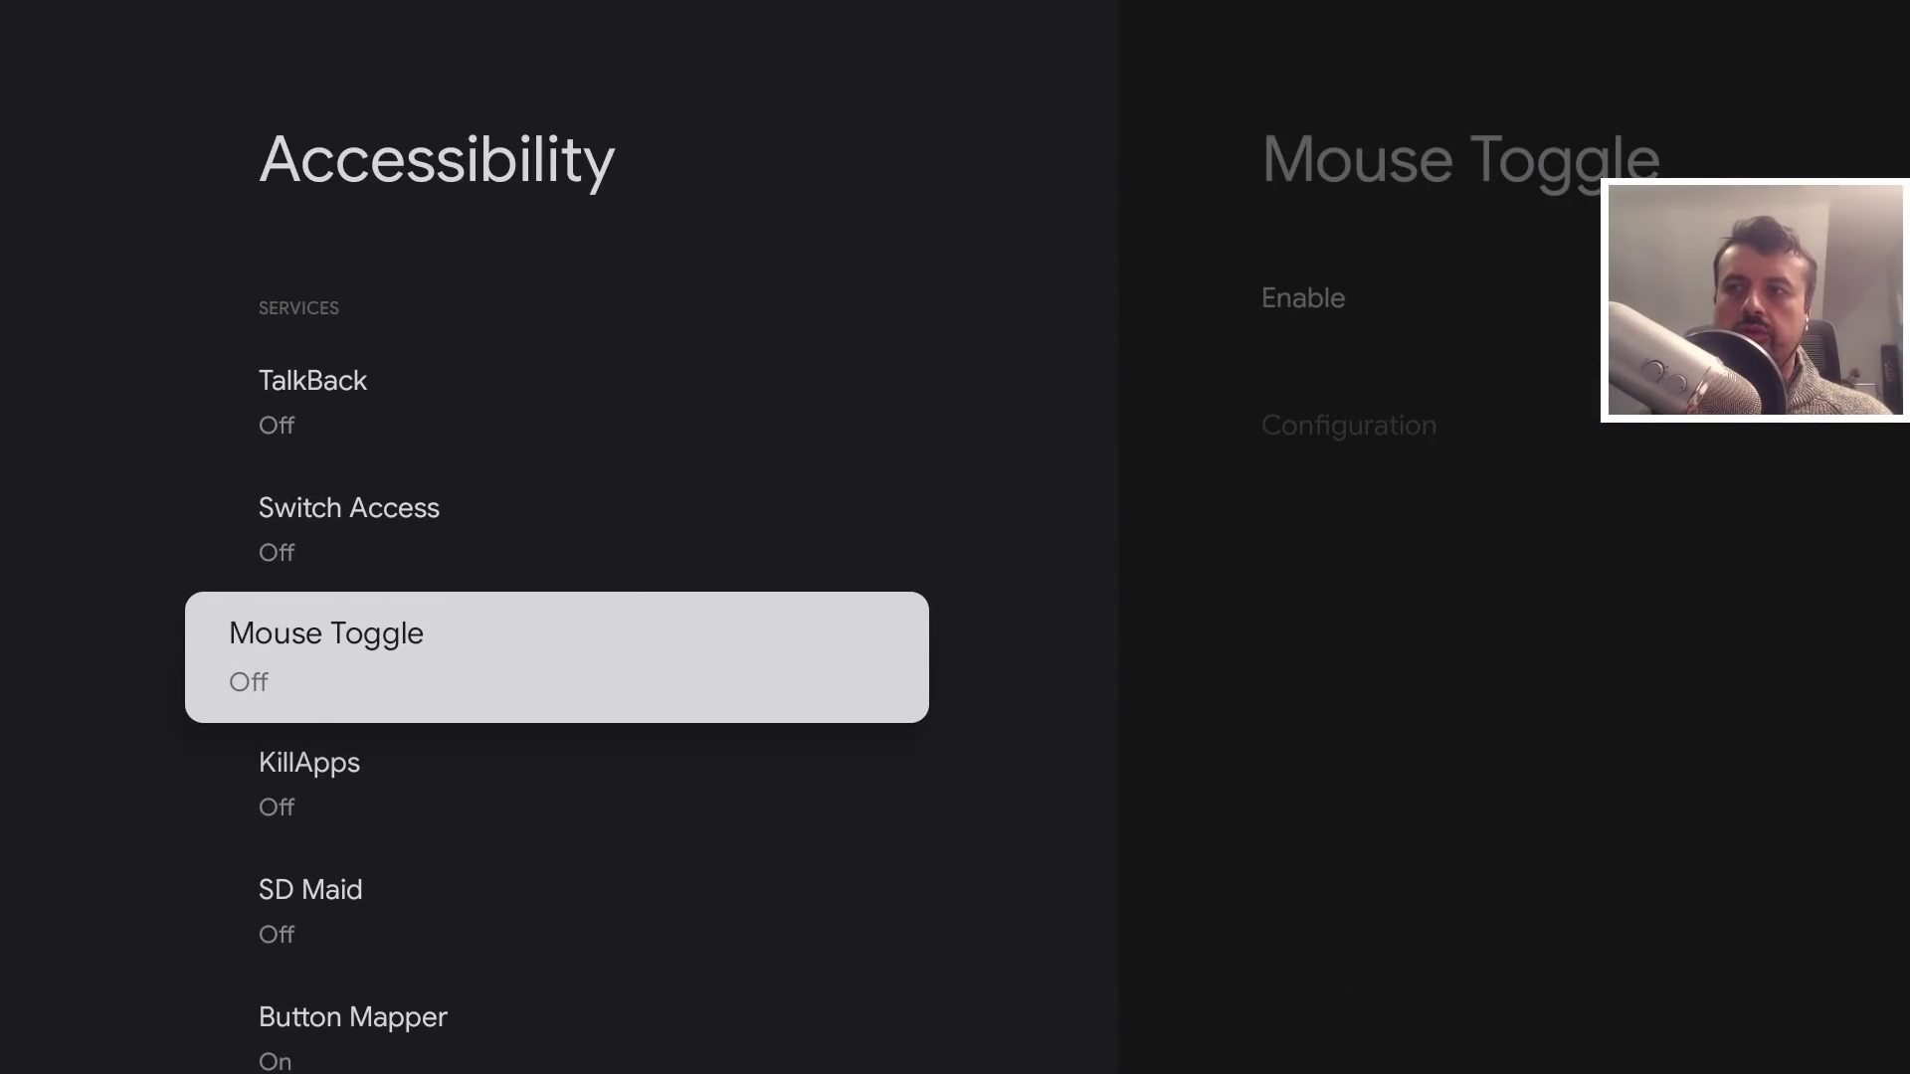
{"action": "key", "text": "Return"}
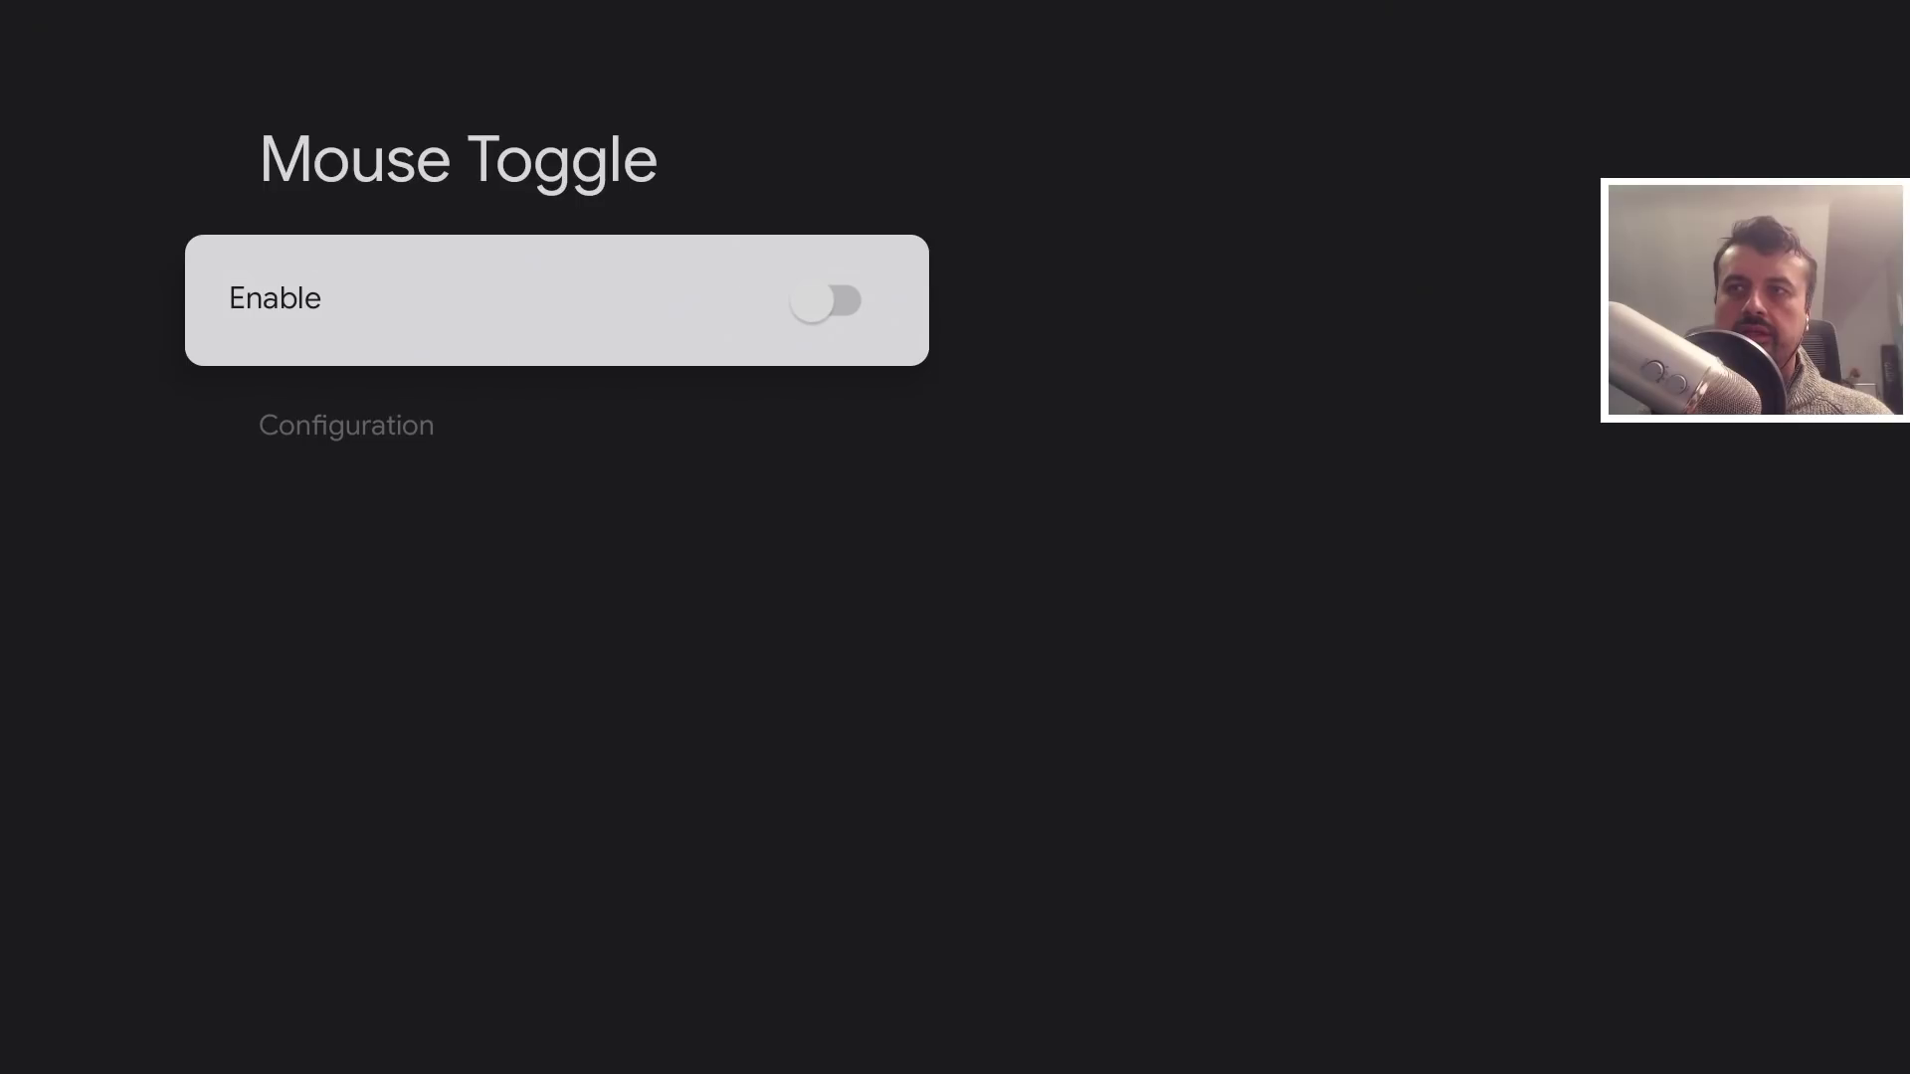
{"action": "key", "text": "Return"}
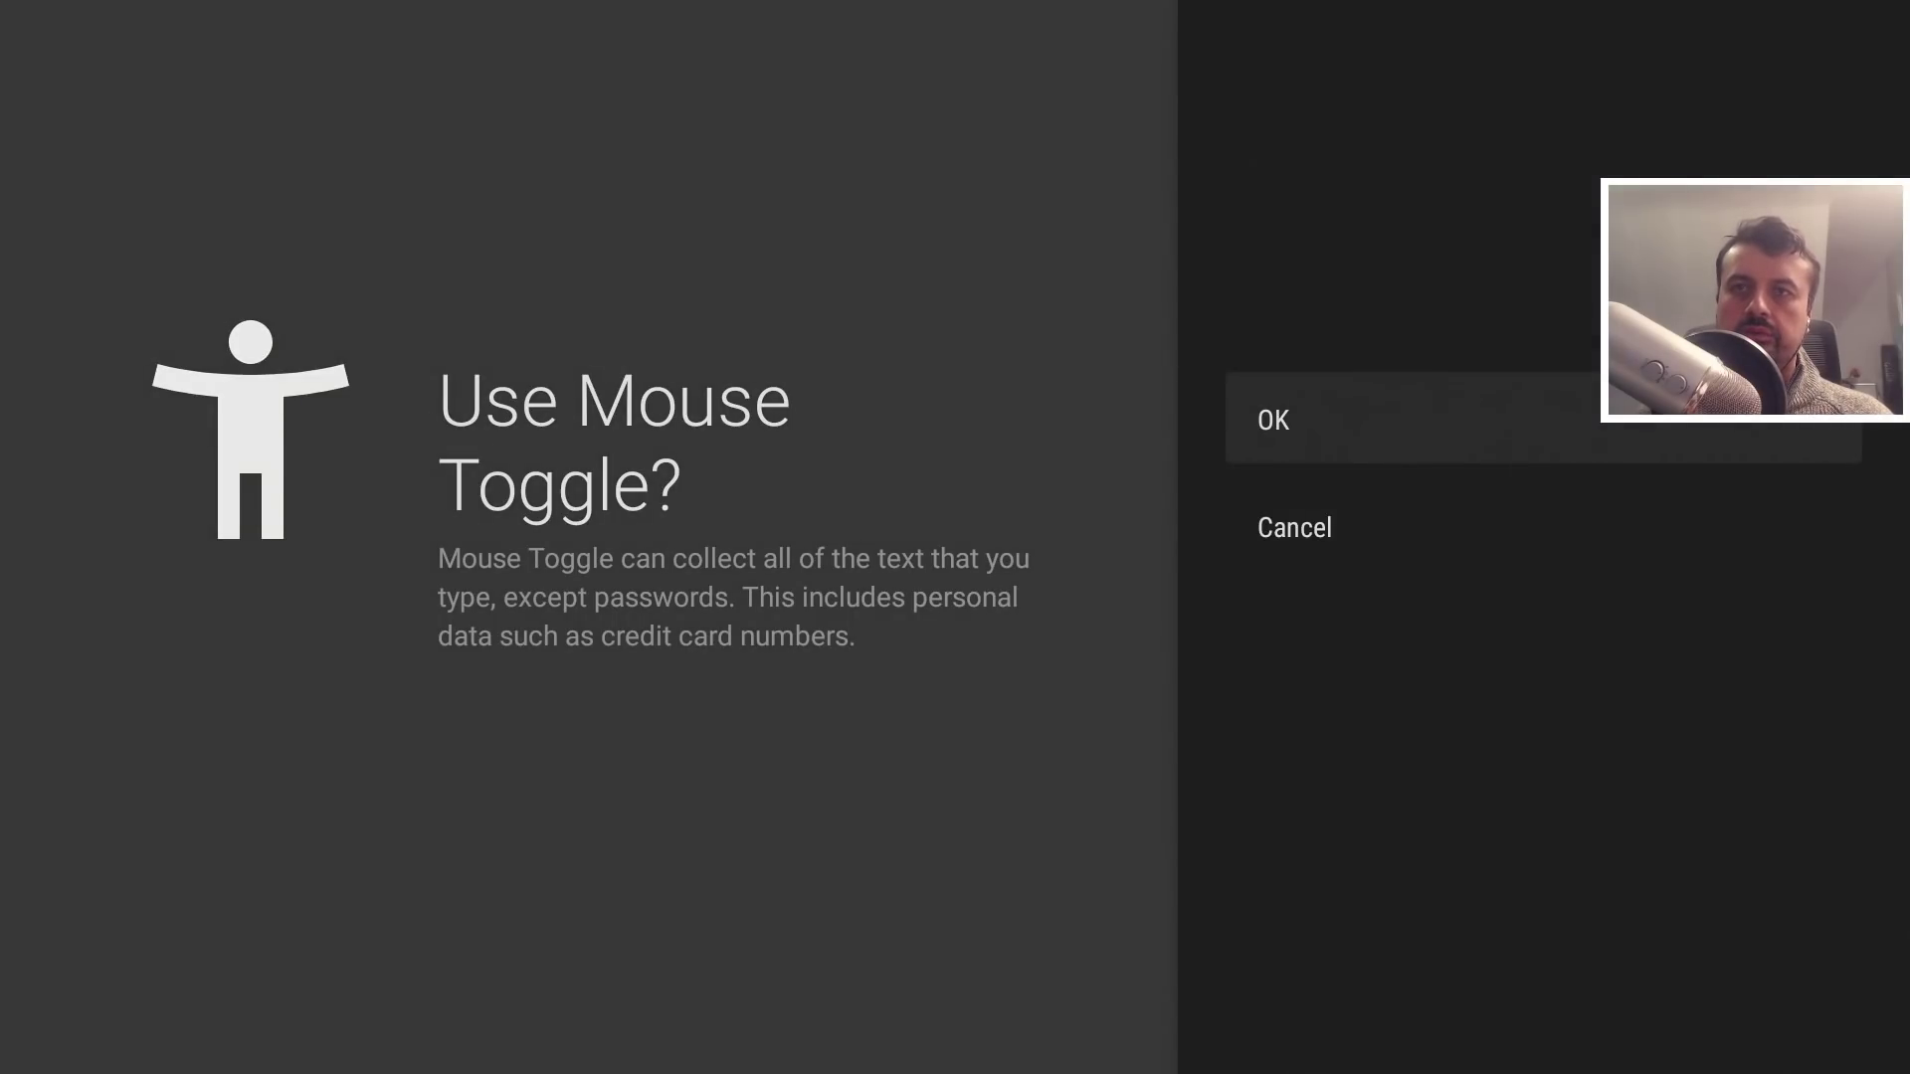
{"action": "key", "text": "Return"}
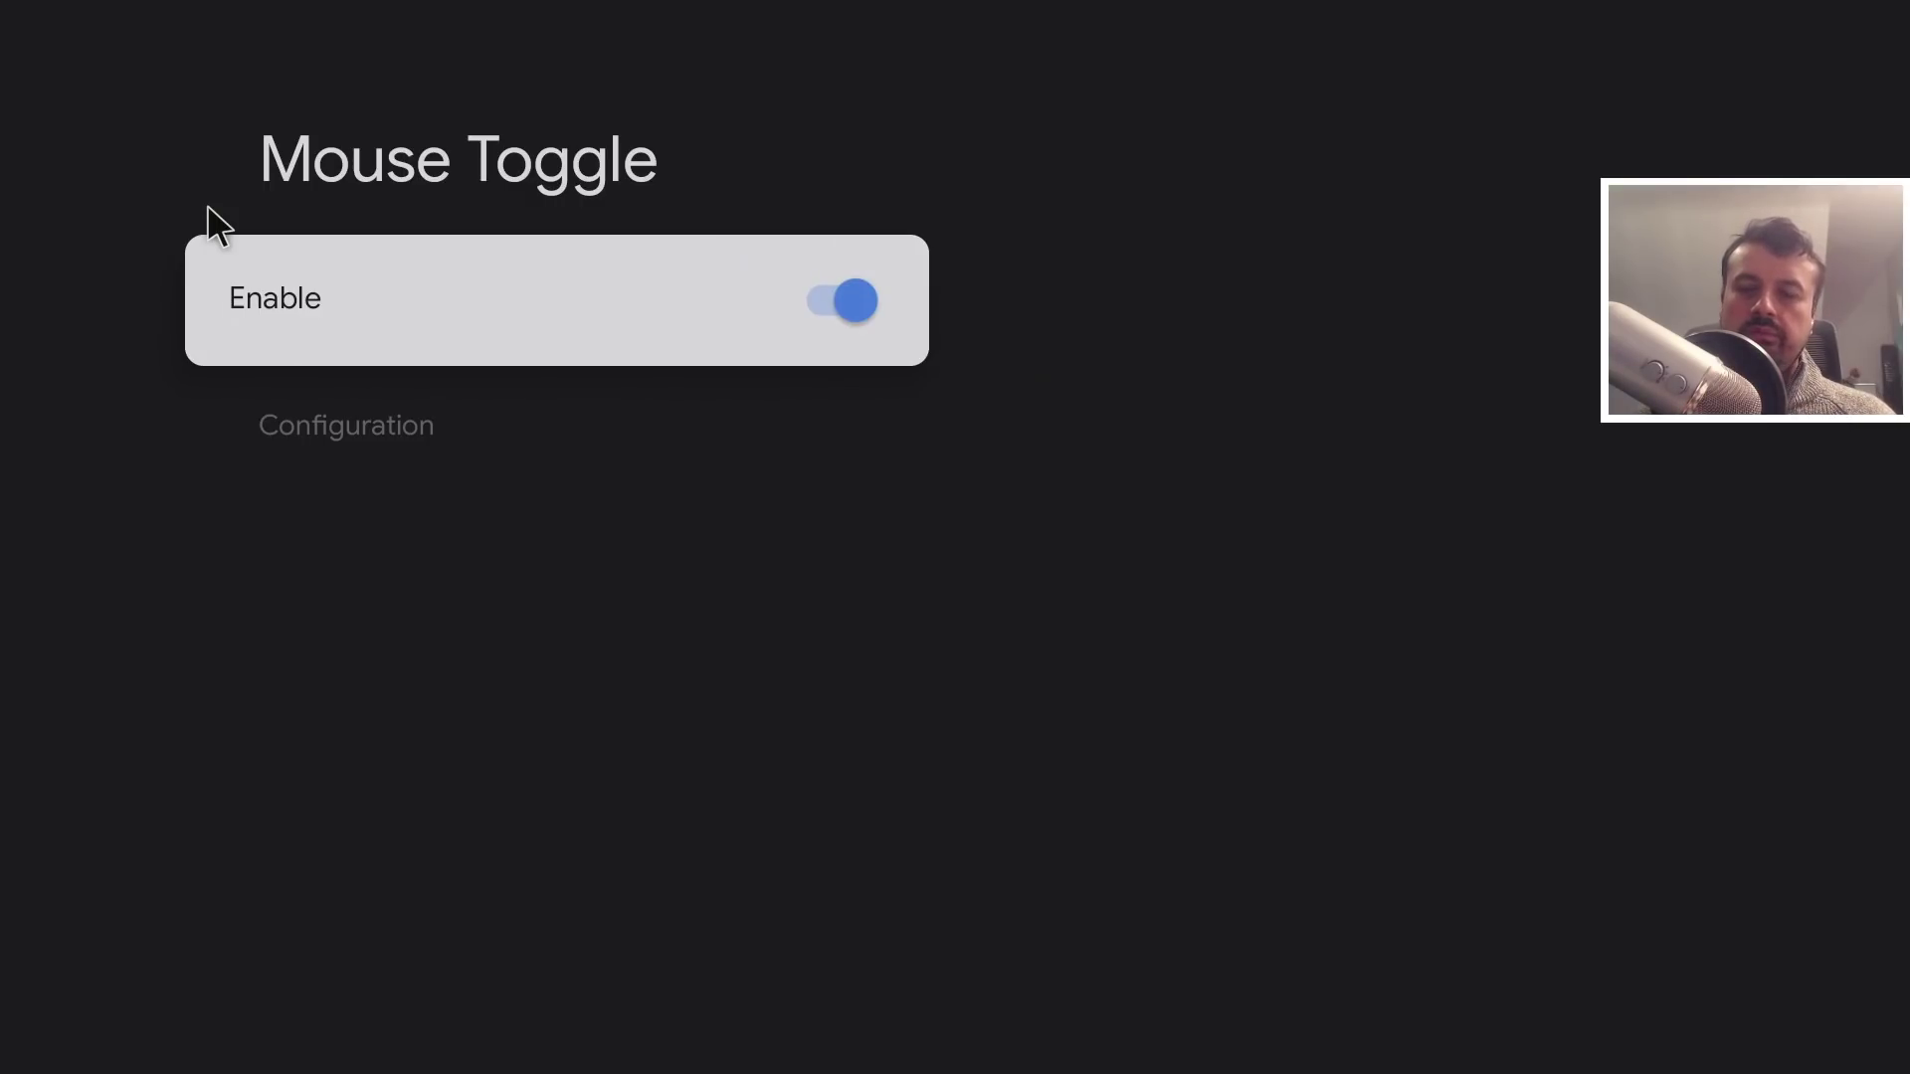
Leave the accessibility settings and exit Mouse Toggle to the home screen's Your apps row
{"action": "key", "text": "Escape"}
{"action": "key", "text": "Return"}
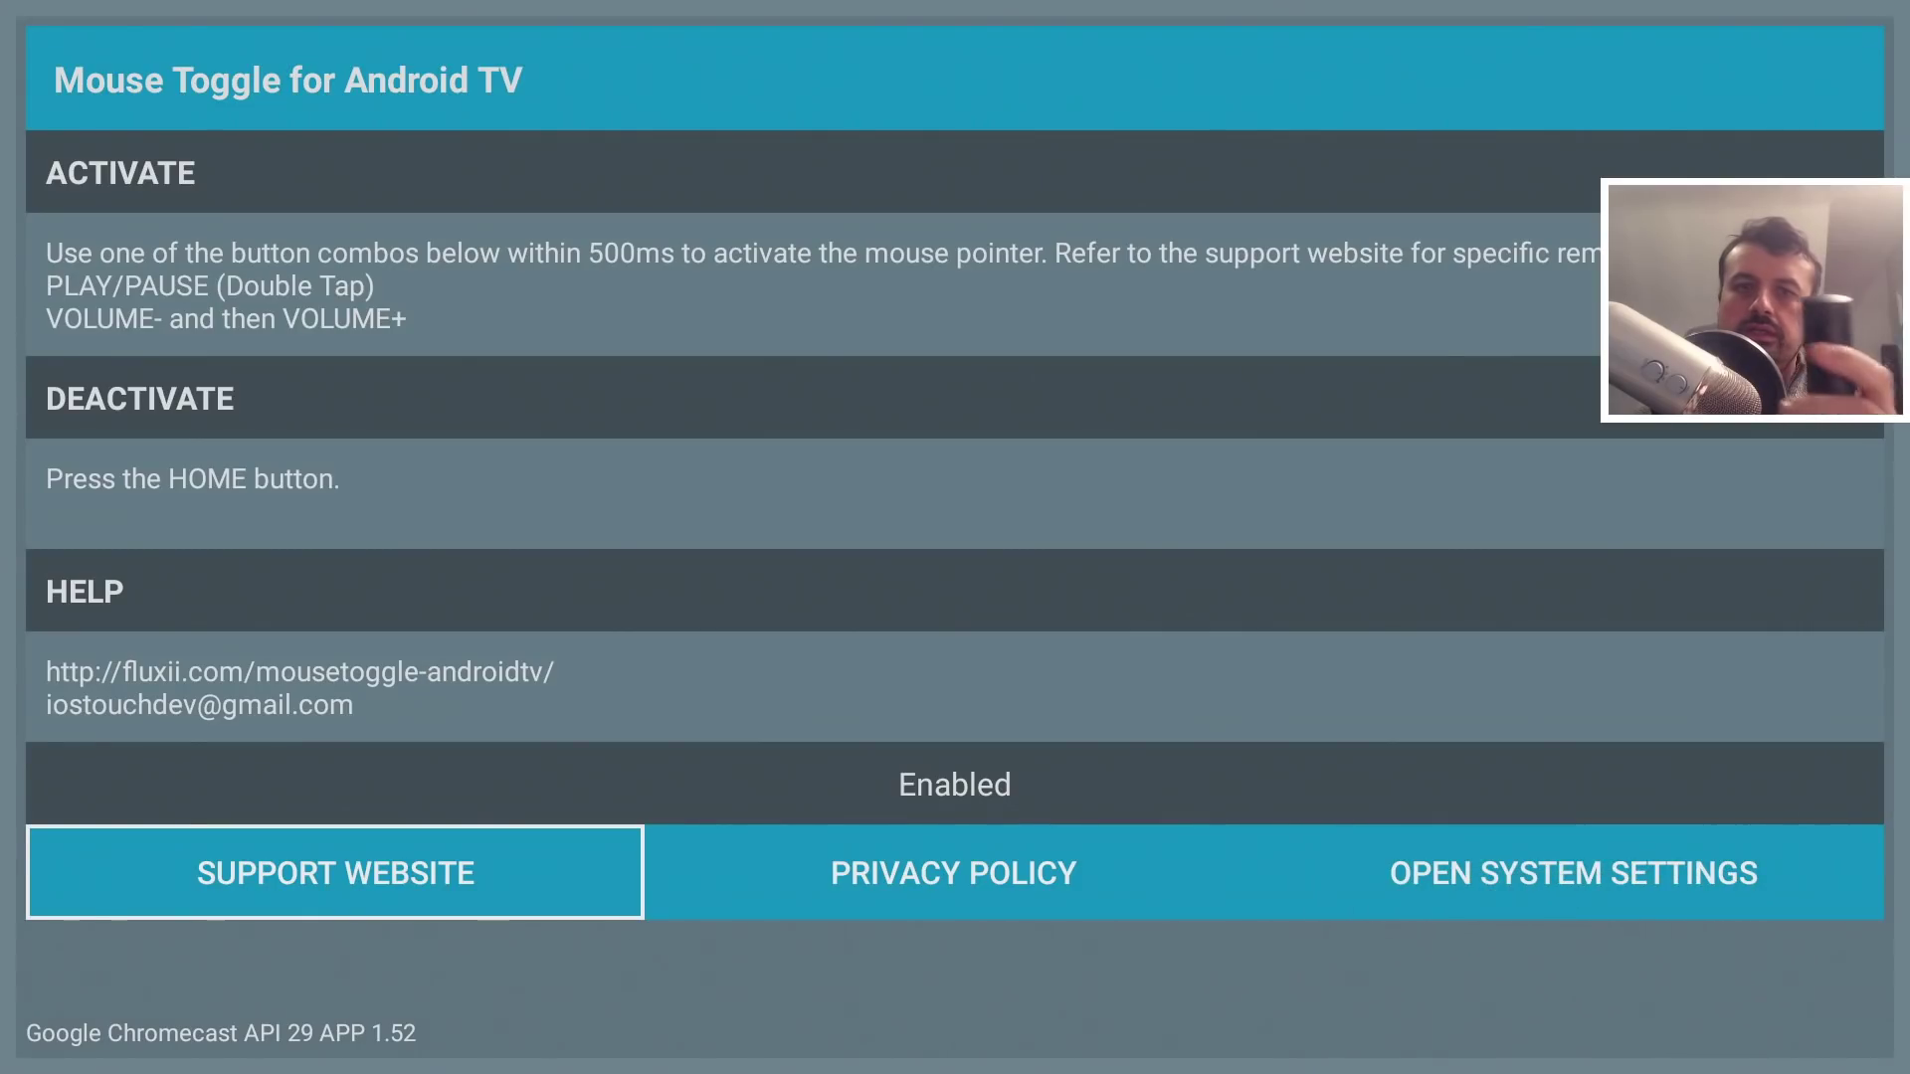
{"action": "key", "text": "Escape"}
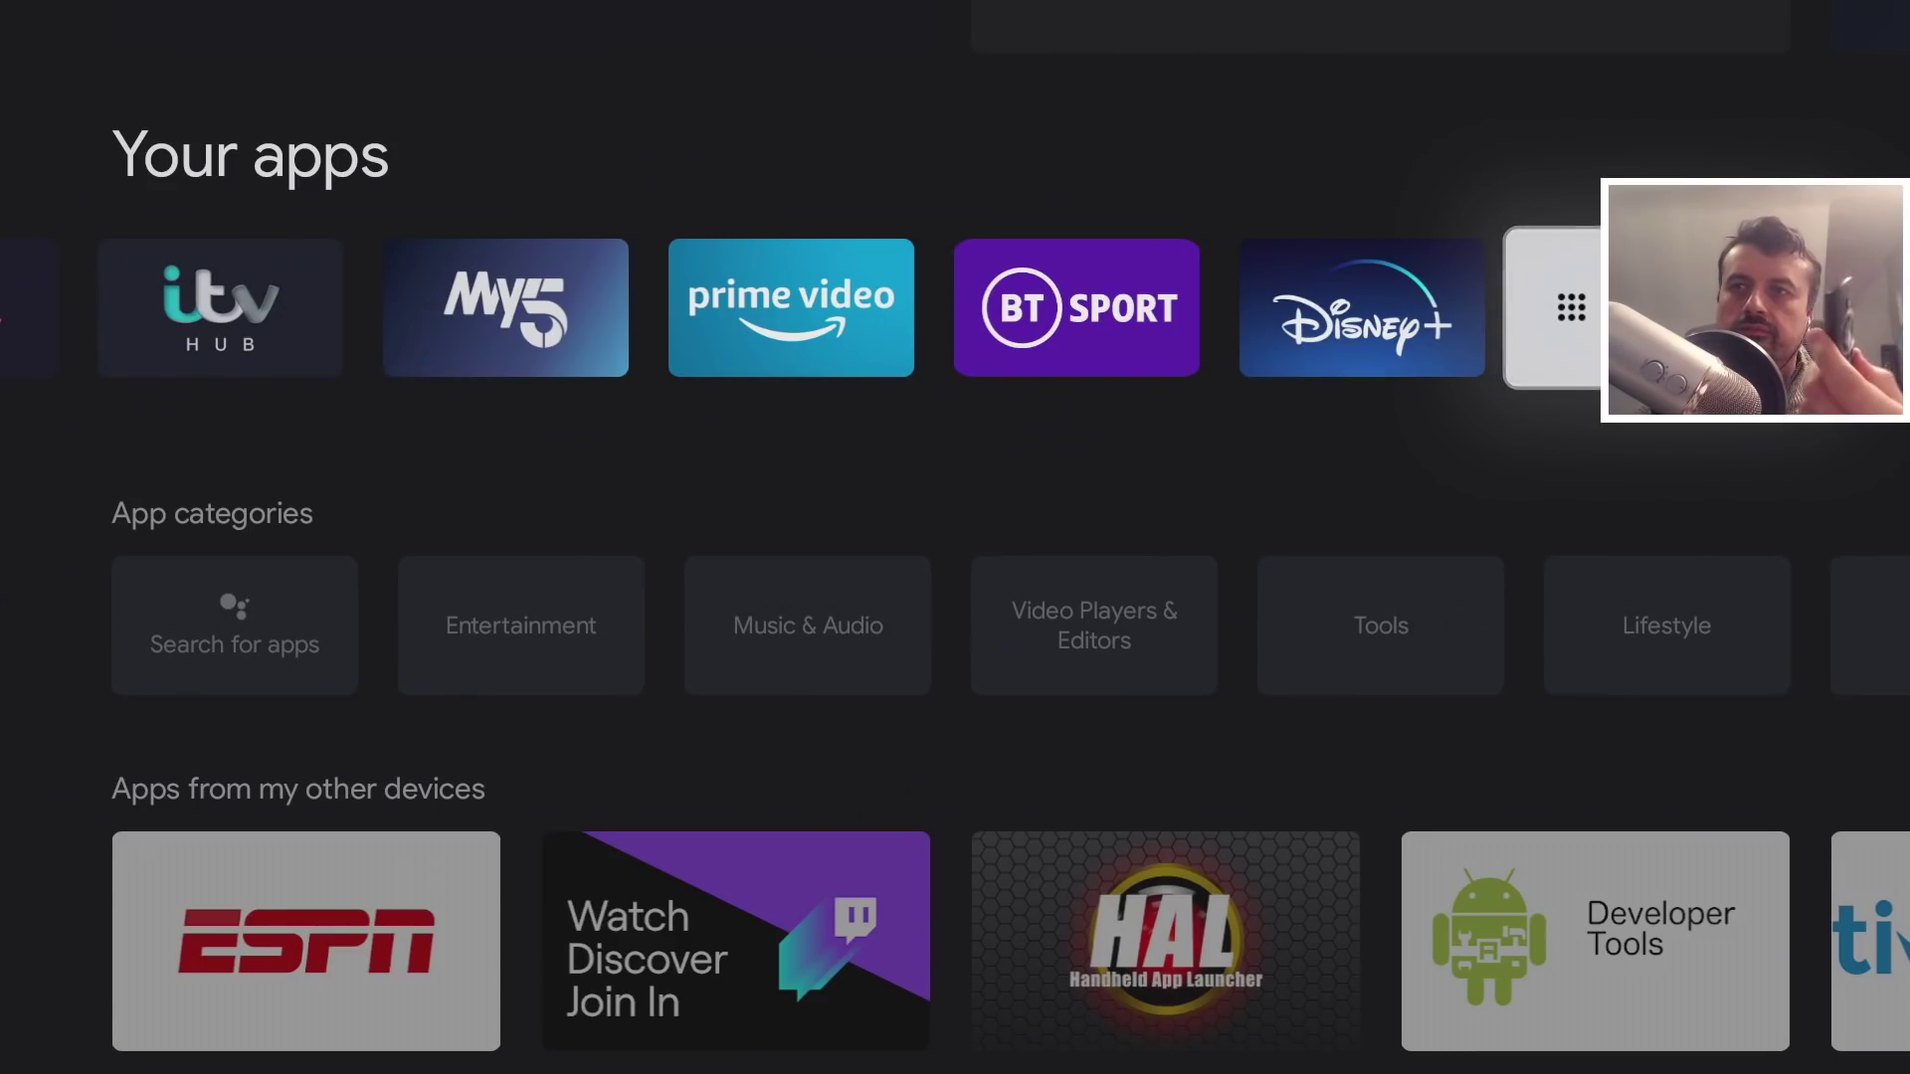
{"action": "key", "text": "Down"}
{"action": "key", "text": "Up"}
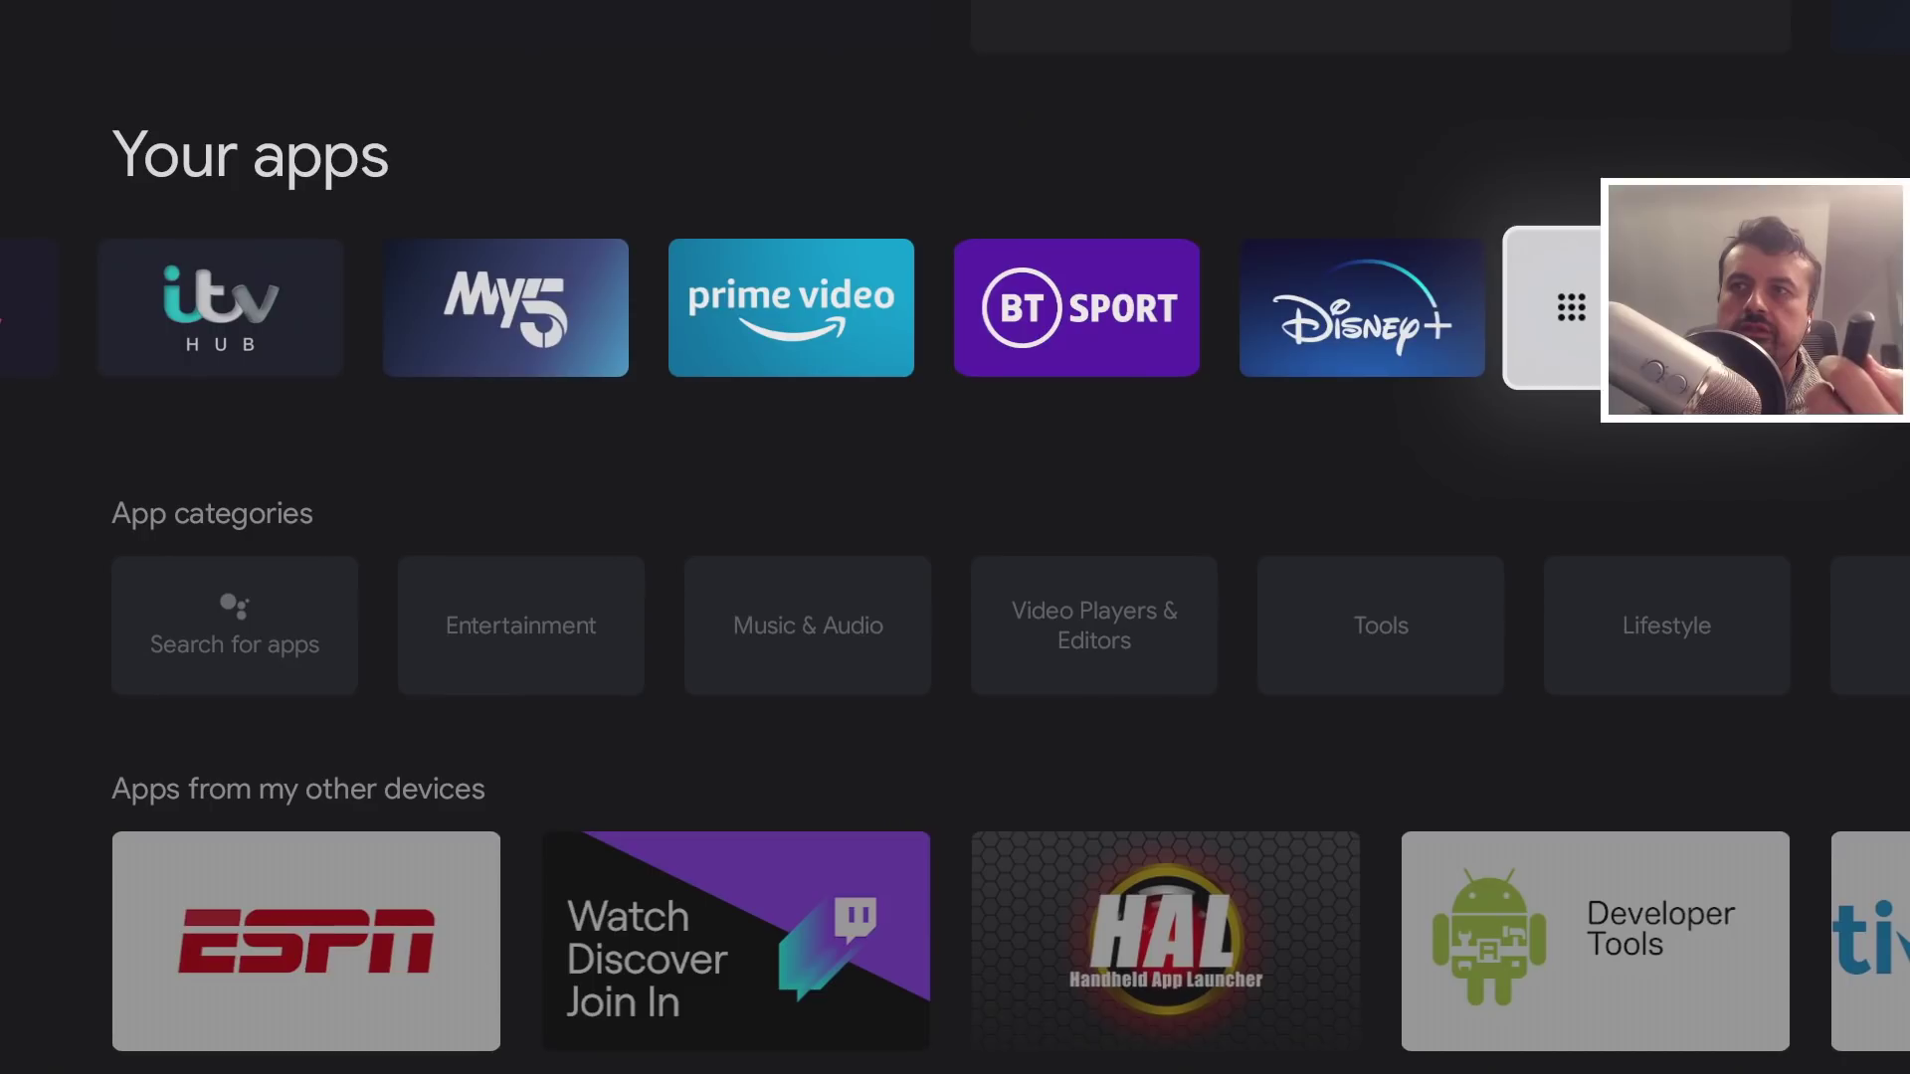
Launch Downloader from the home screen's Your apps row
{"action": "key", "text": "Left"}
{"action": "key", "text": "Left"}
{"action": "key", "text": "Left"}
{"action": "key", "text": "Left"}
{"action": "key", "text": "Left"}
{"action": "key", "text": "Left"}
{"action": "key", "text": "Left"}
{"action": "key", "text": "Left"}
{"action": "key", "text": "Left"}
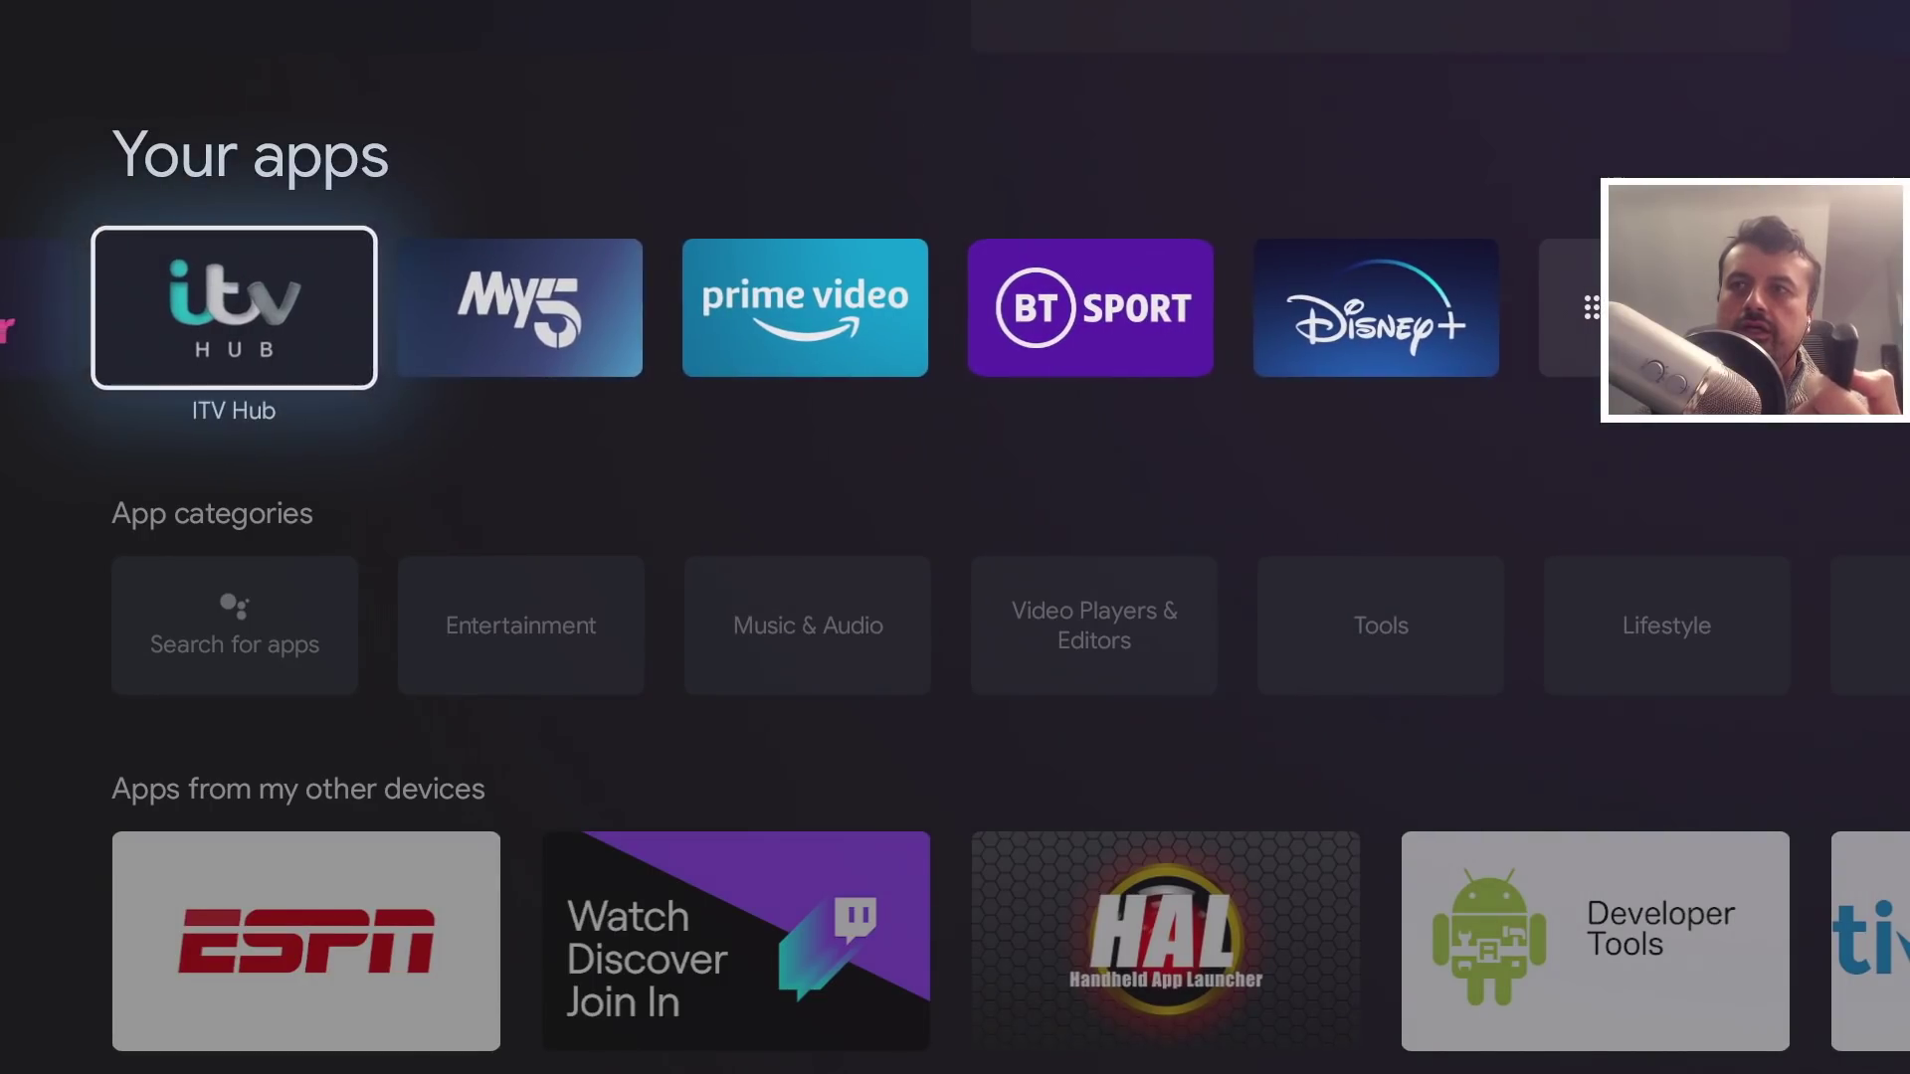
{"action": "key", "text": "Left"}
{"action": "key", "text": "Left"}
{"action": "key", "text": "Left"}
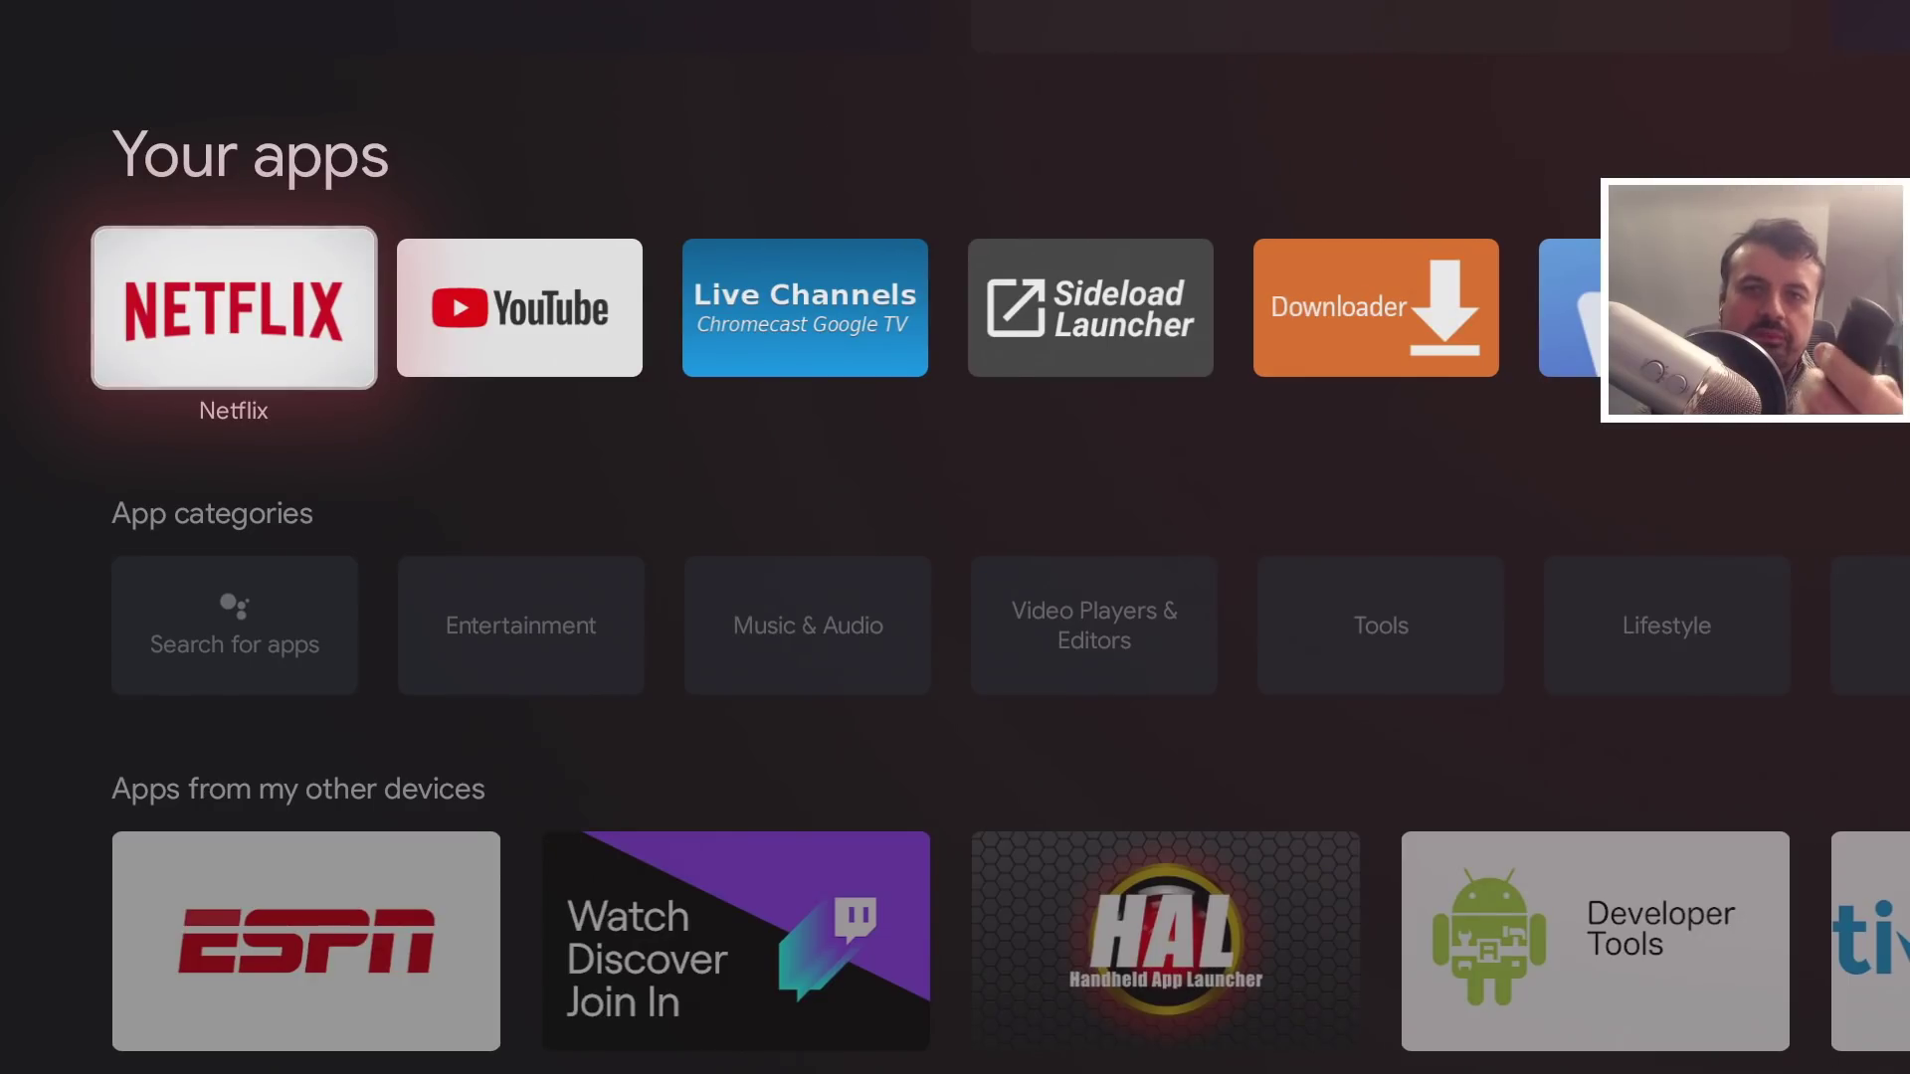
{"action": "key", "text": "Right"}
{"action": "key", "text": "Right"}
{"action": "key", "text": "Right"}
{"action": "key", "text": "Right"}
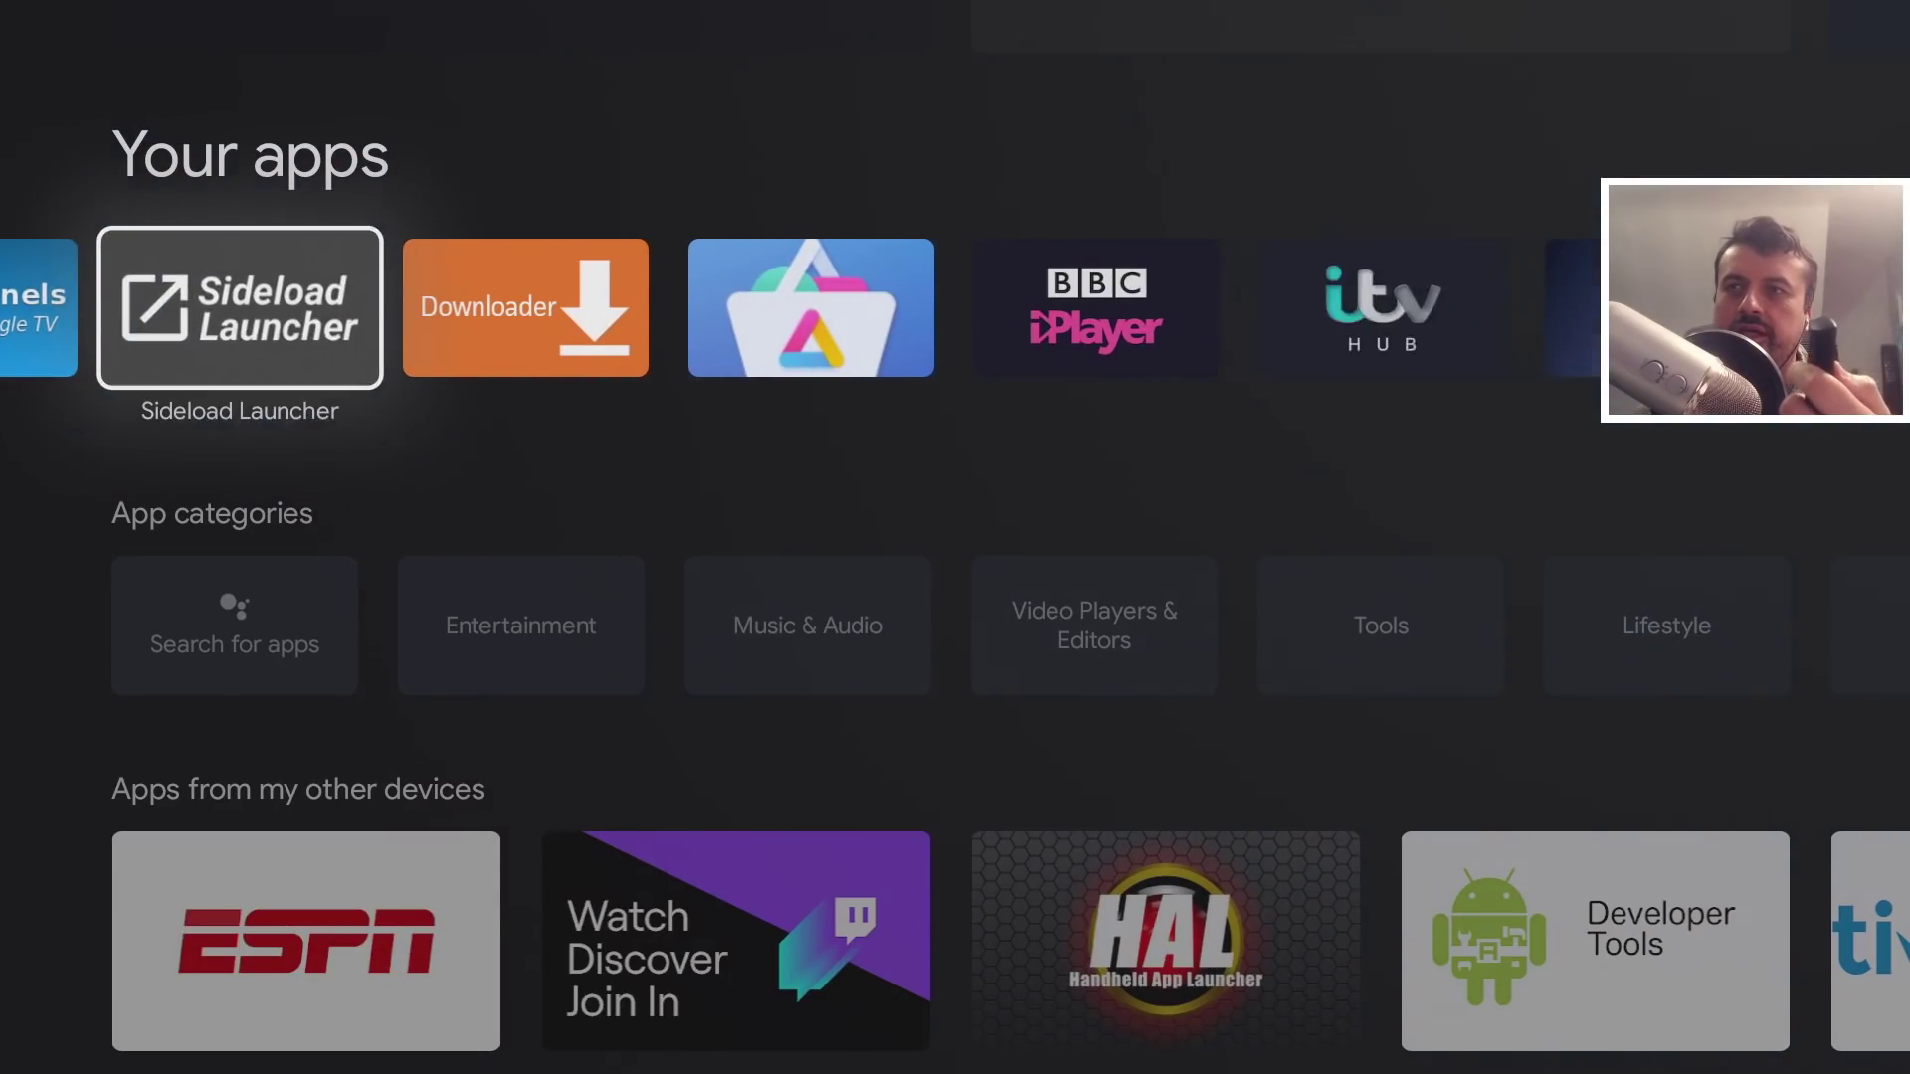
{"action": "key", "text": "Return"}
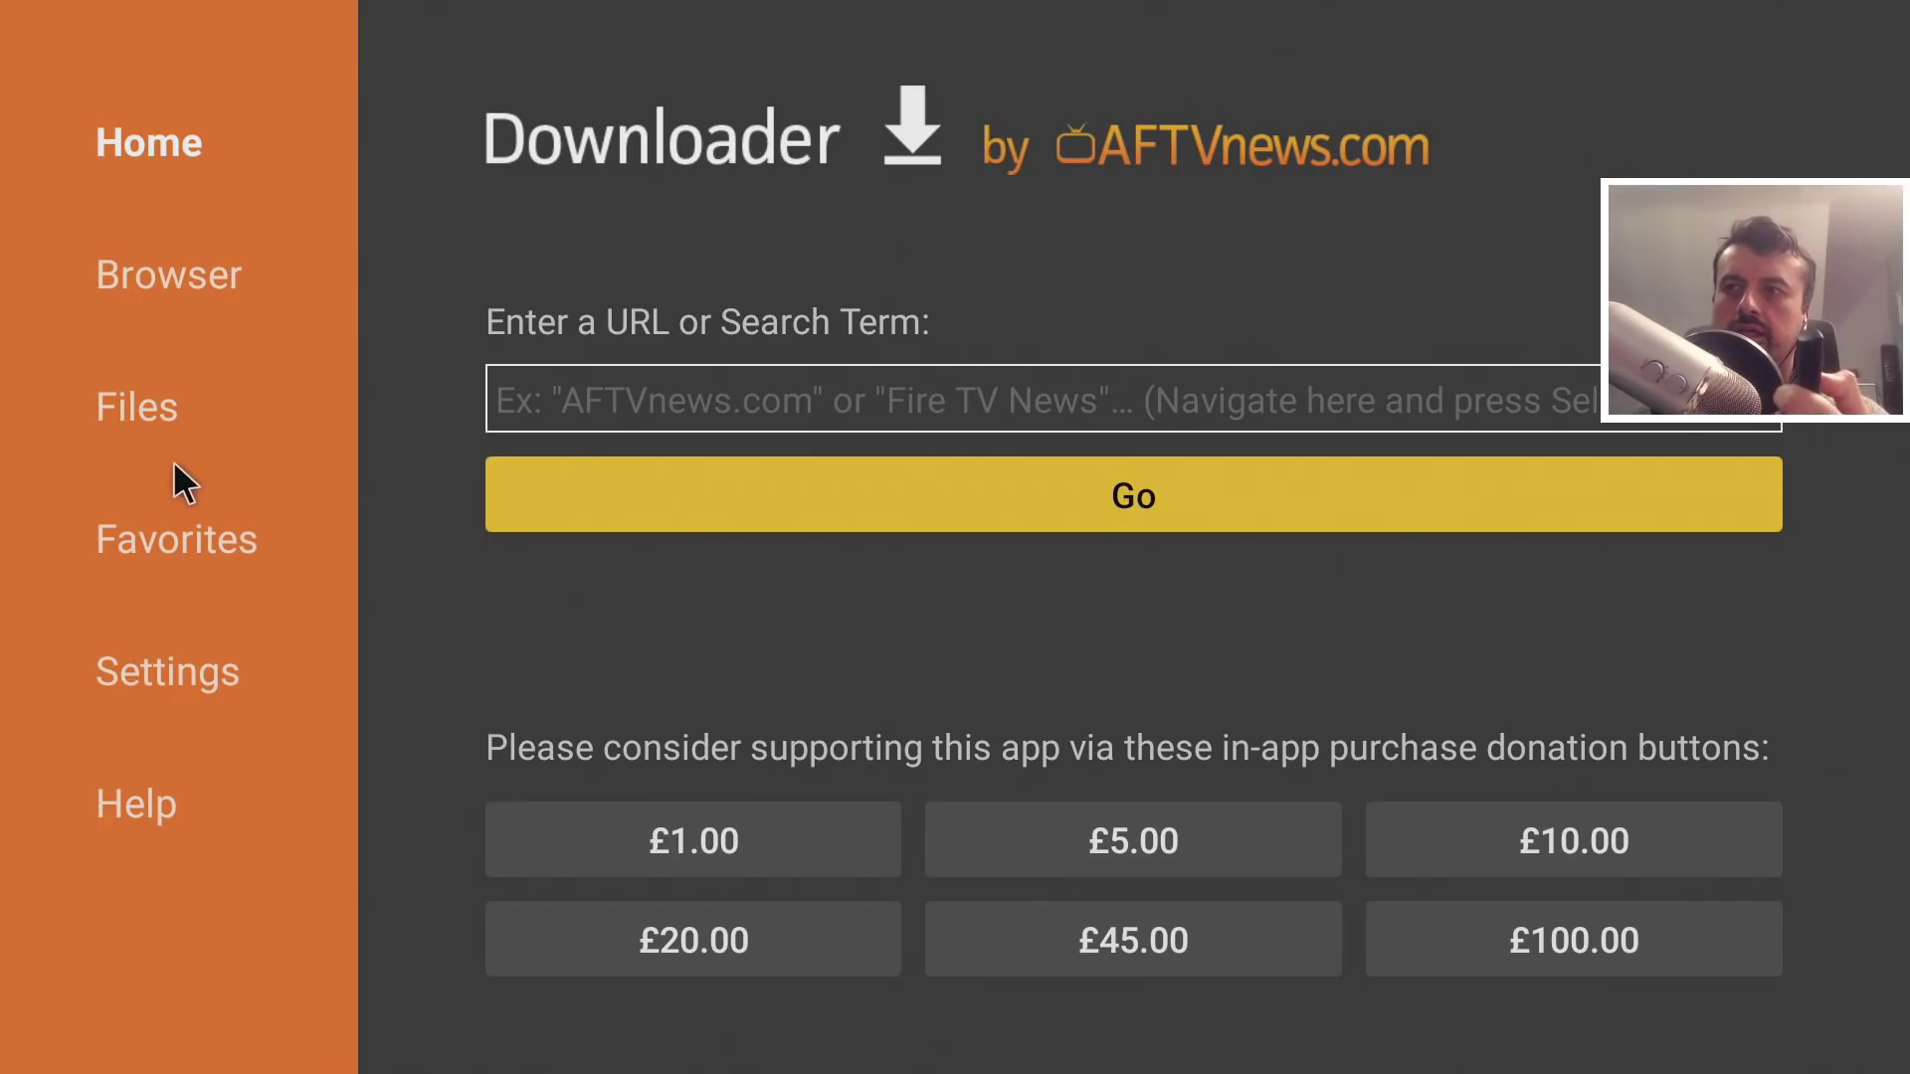
Use the virtual mouse pointer to open Downloader's Favorites page and its Settings page
{"action": "left_click", "coordinate": [153, 541]}
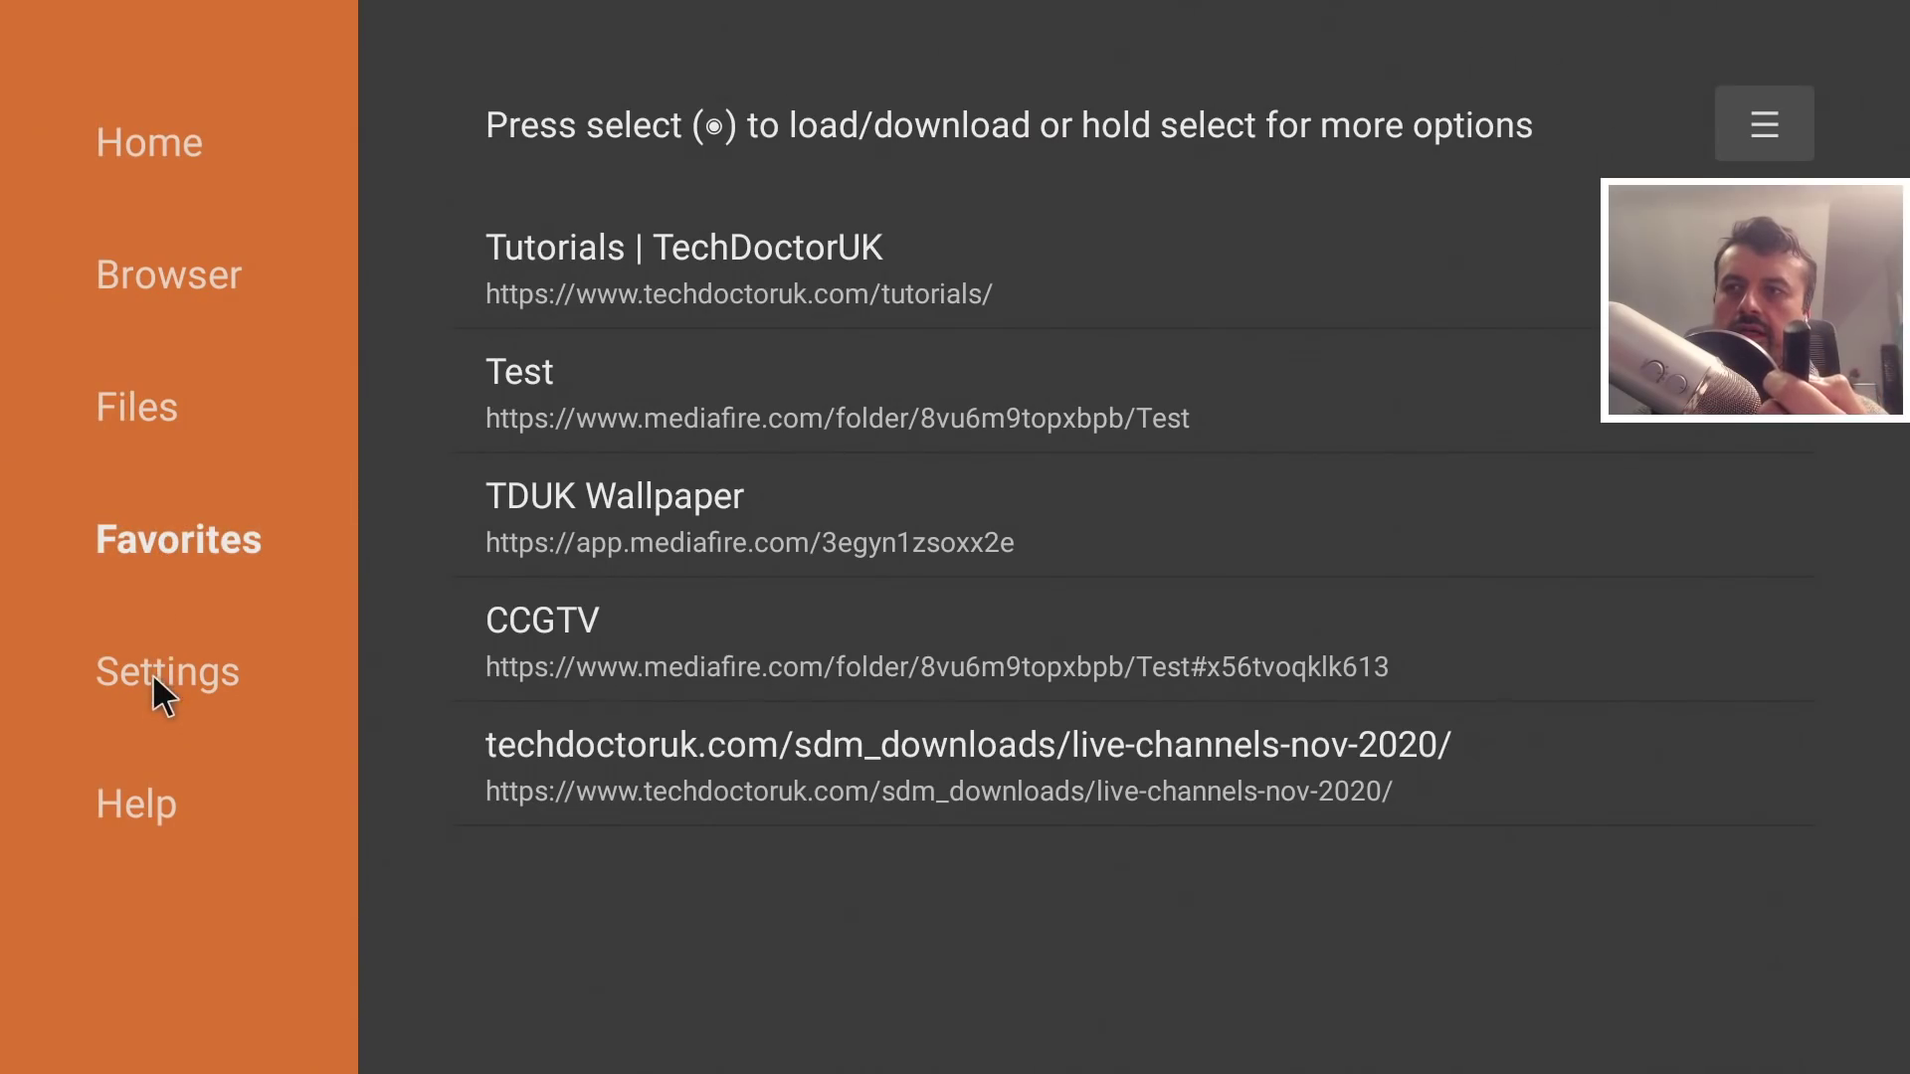
{"action": "left_click", "coordinate": [155, 681]}
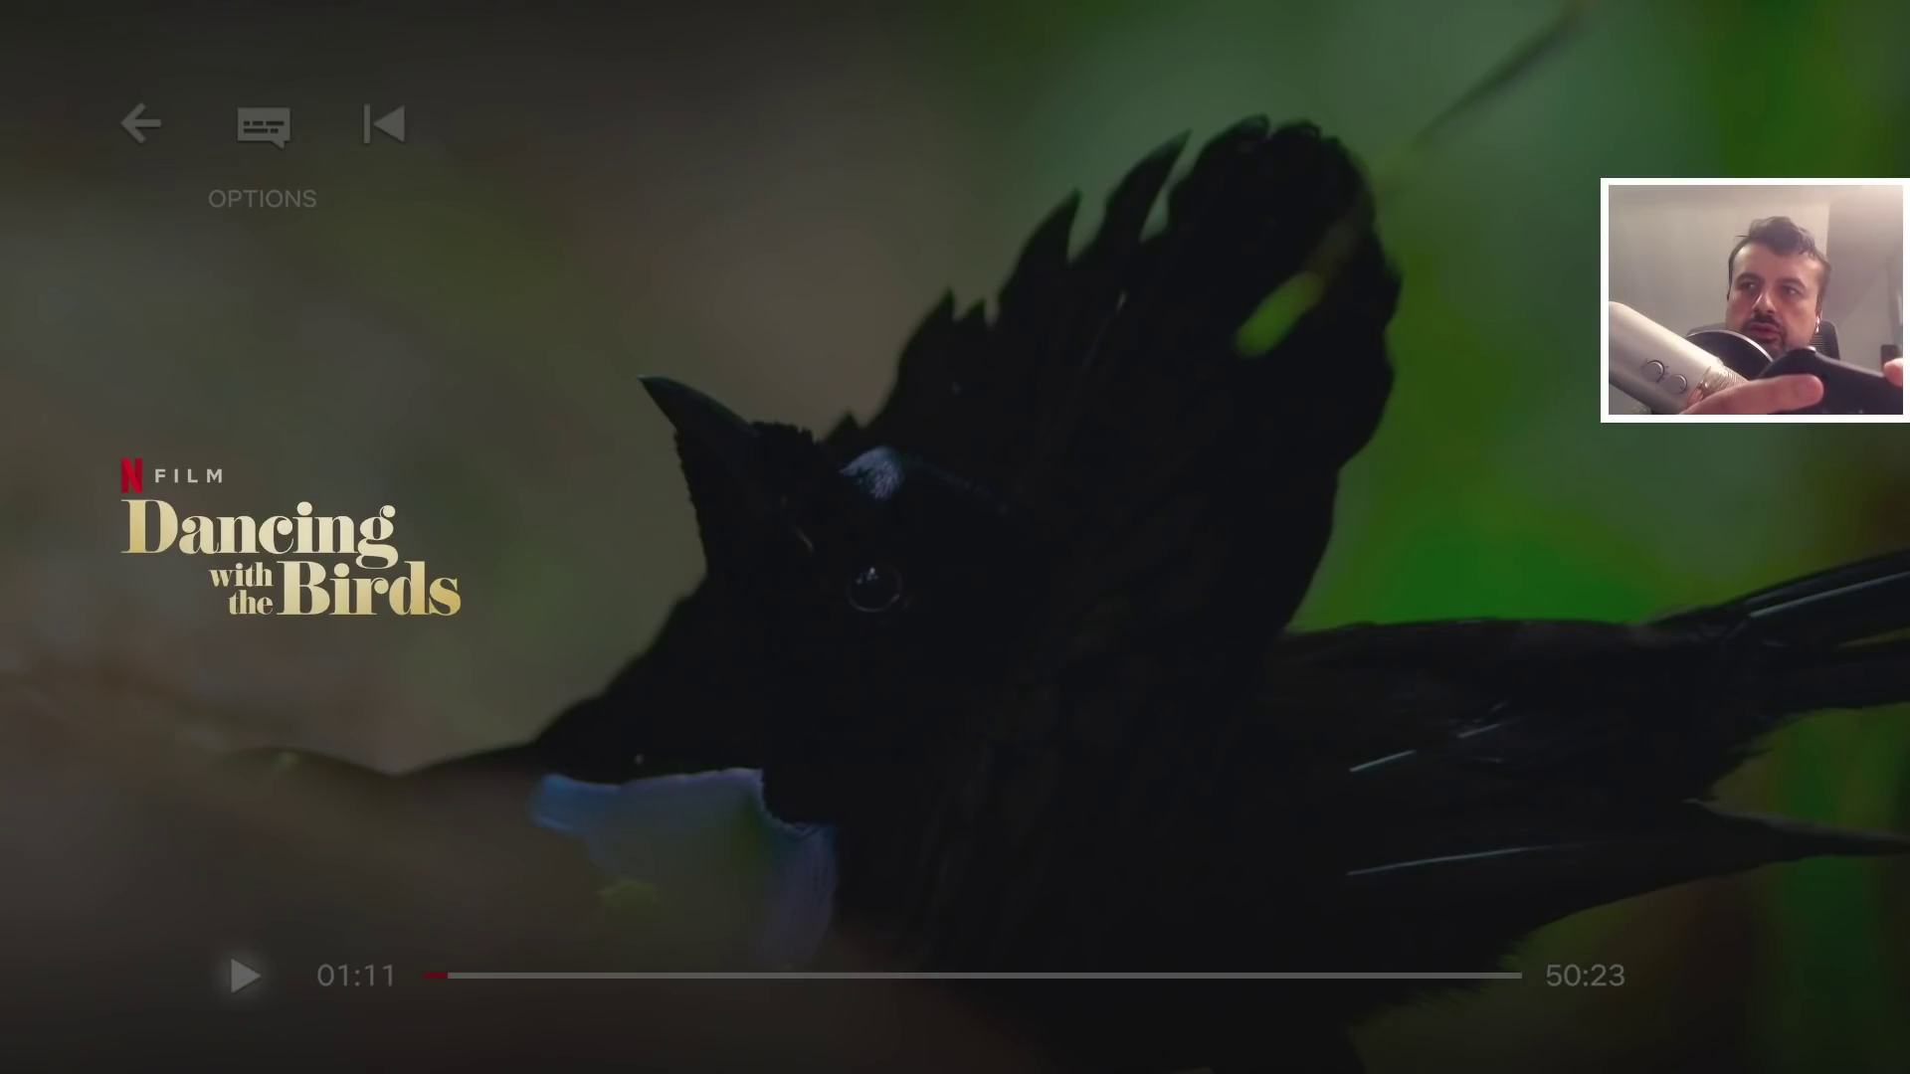
Toggle Netflix's playback statistics overlay over the film Dancing with the Birds
{"action": "key", "text": "ctrl+alt+shift+d"}
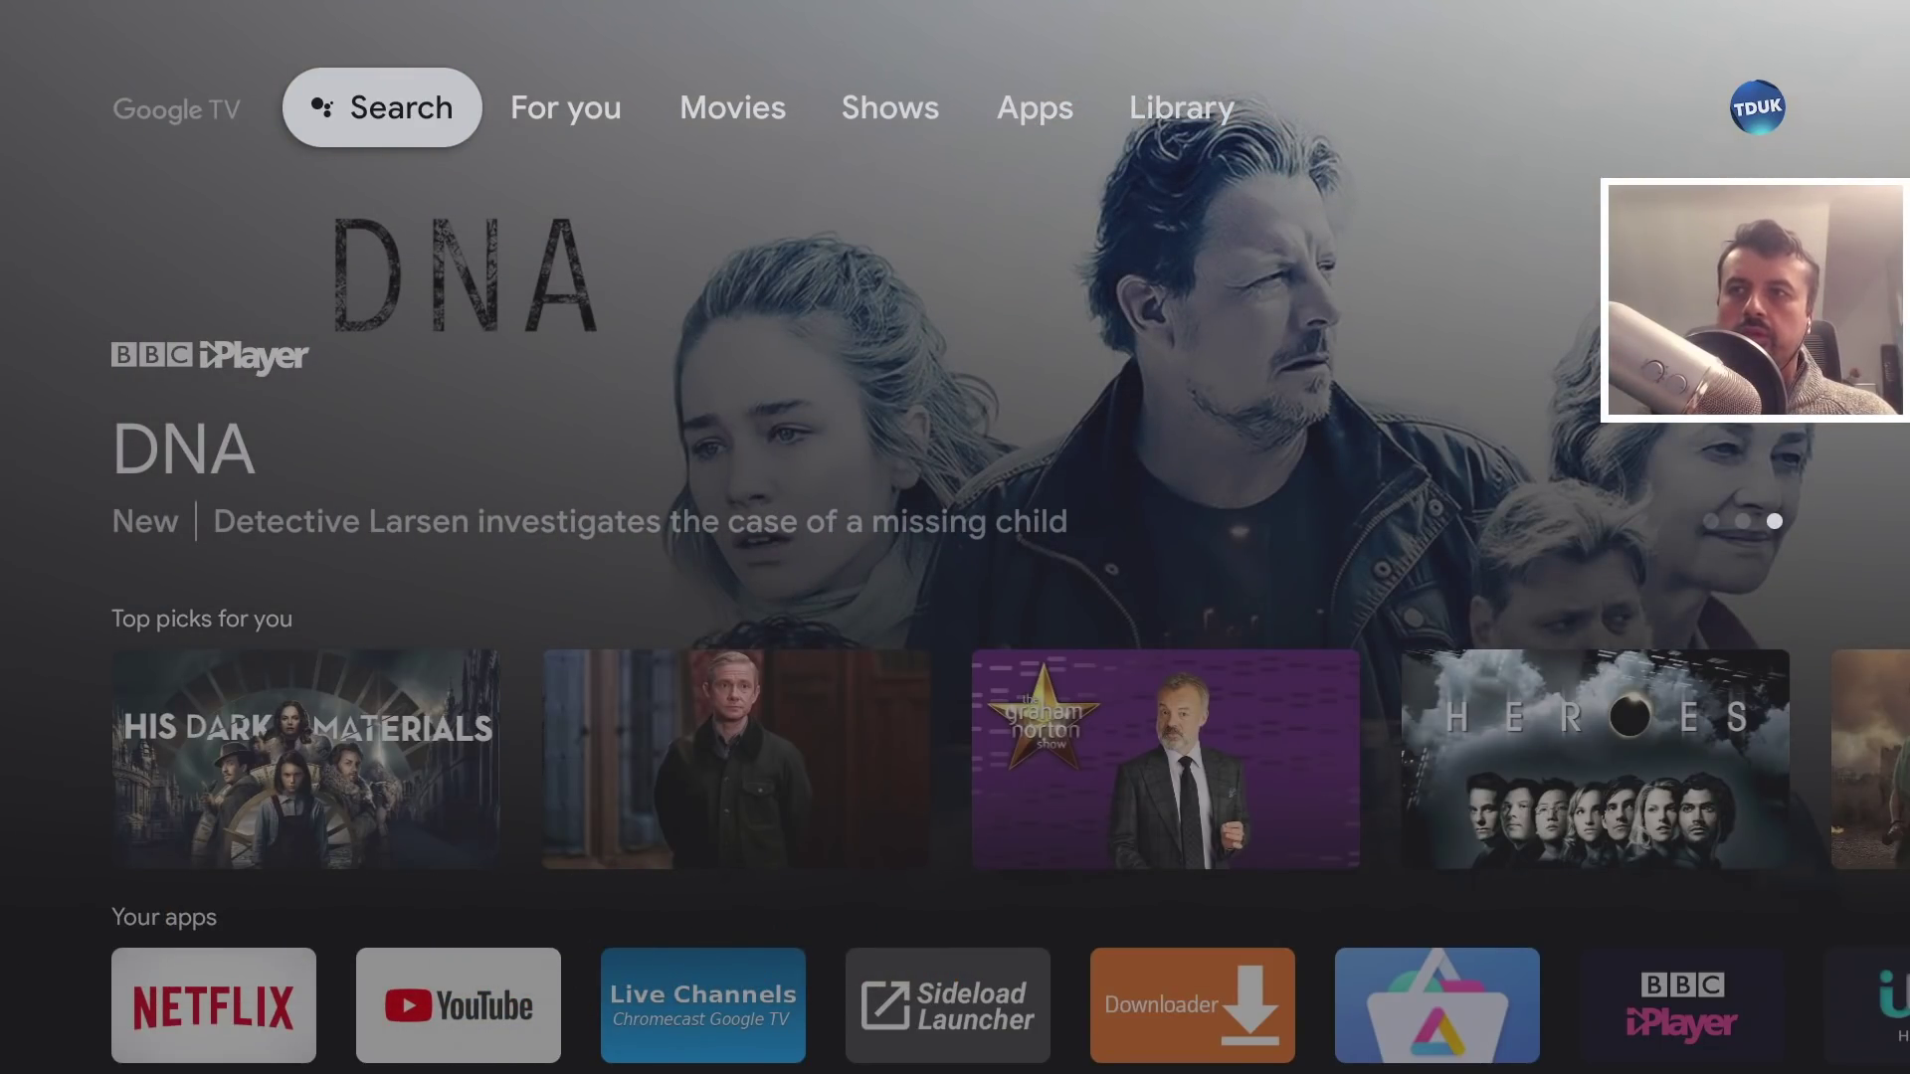
Go to the home screen's Your apps row and open the full list of installed apps
{"action": "key", "text": "Right"}
{"action": "key", "text": "Right"}
{"action": "key", "text": "Right"}
{"action": "key", "text": "Right"}
{"action": "key", "text": "Down"}
{"action": "key", "text": "Down"}
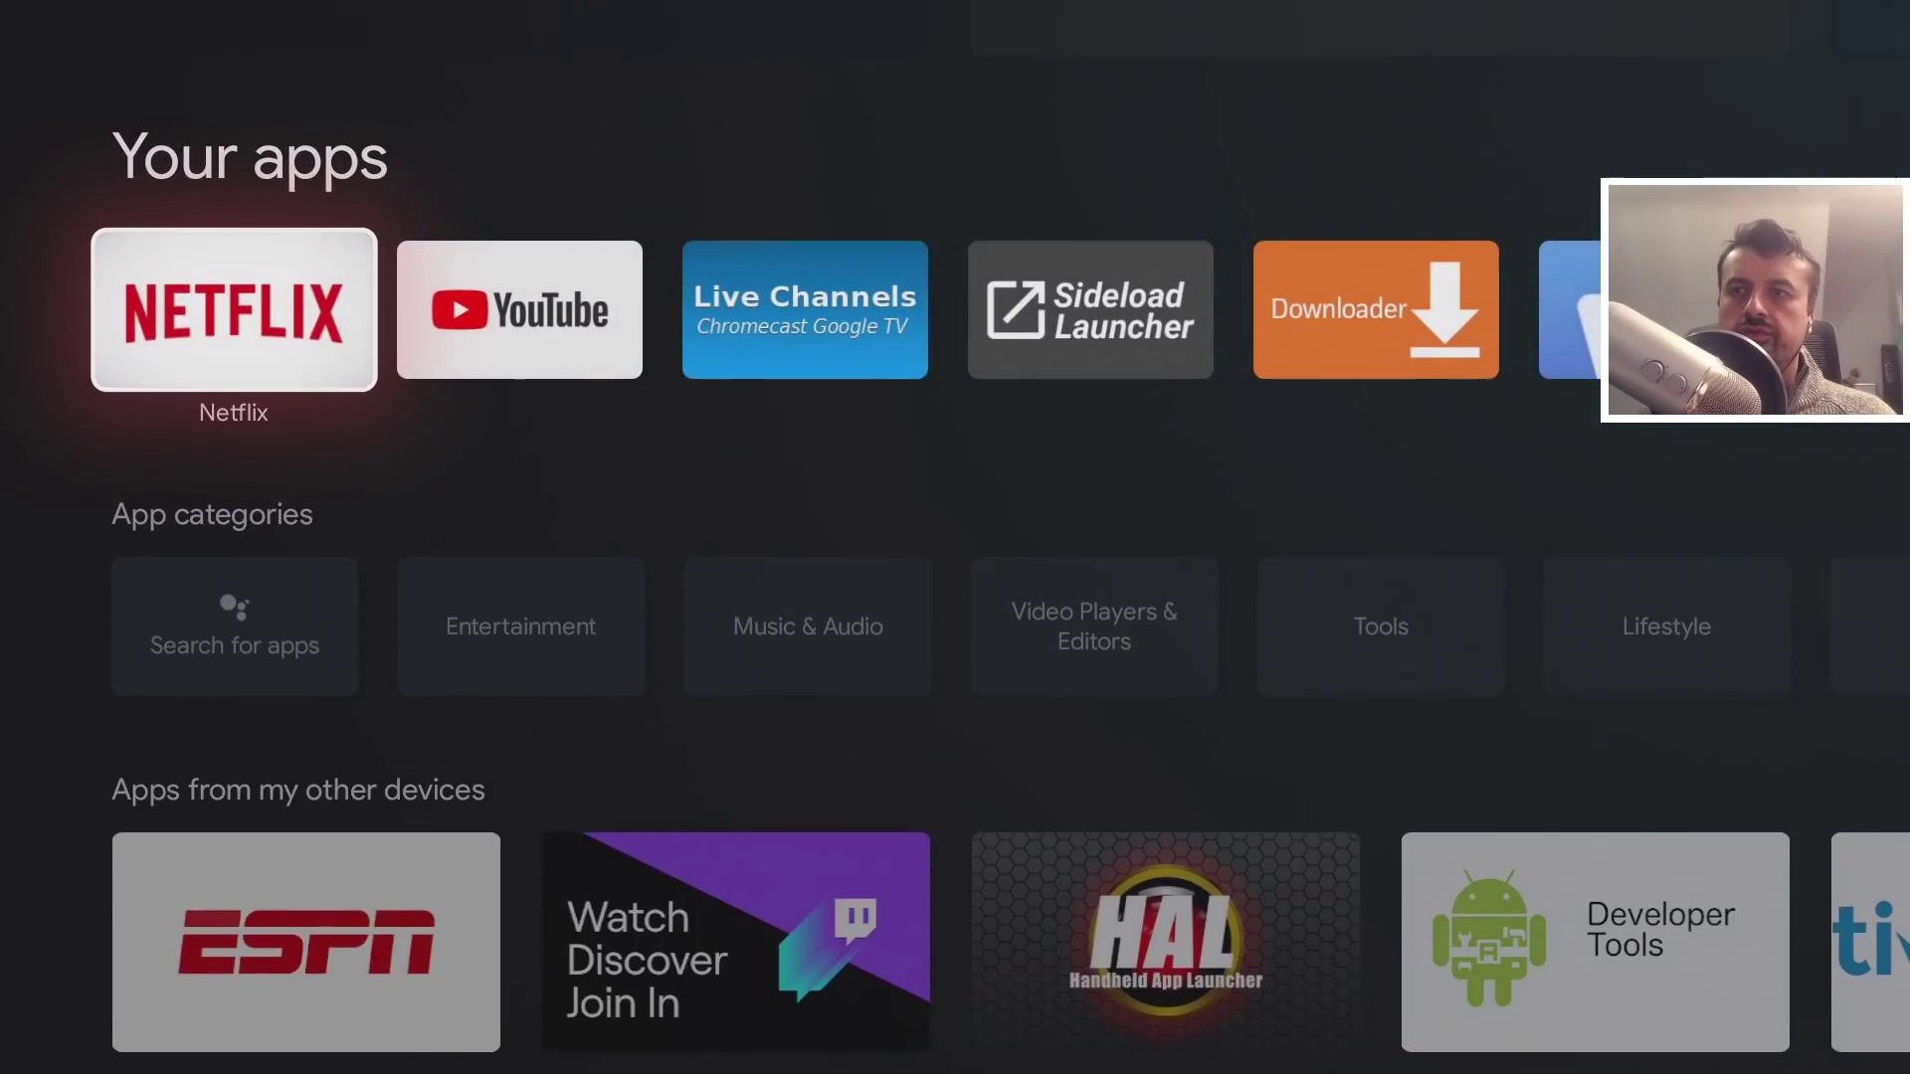
{"action": "key", "text": "Right"}
{"action": "key", "text": "Right"}
{"action": "key", "text": "Right"}
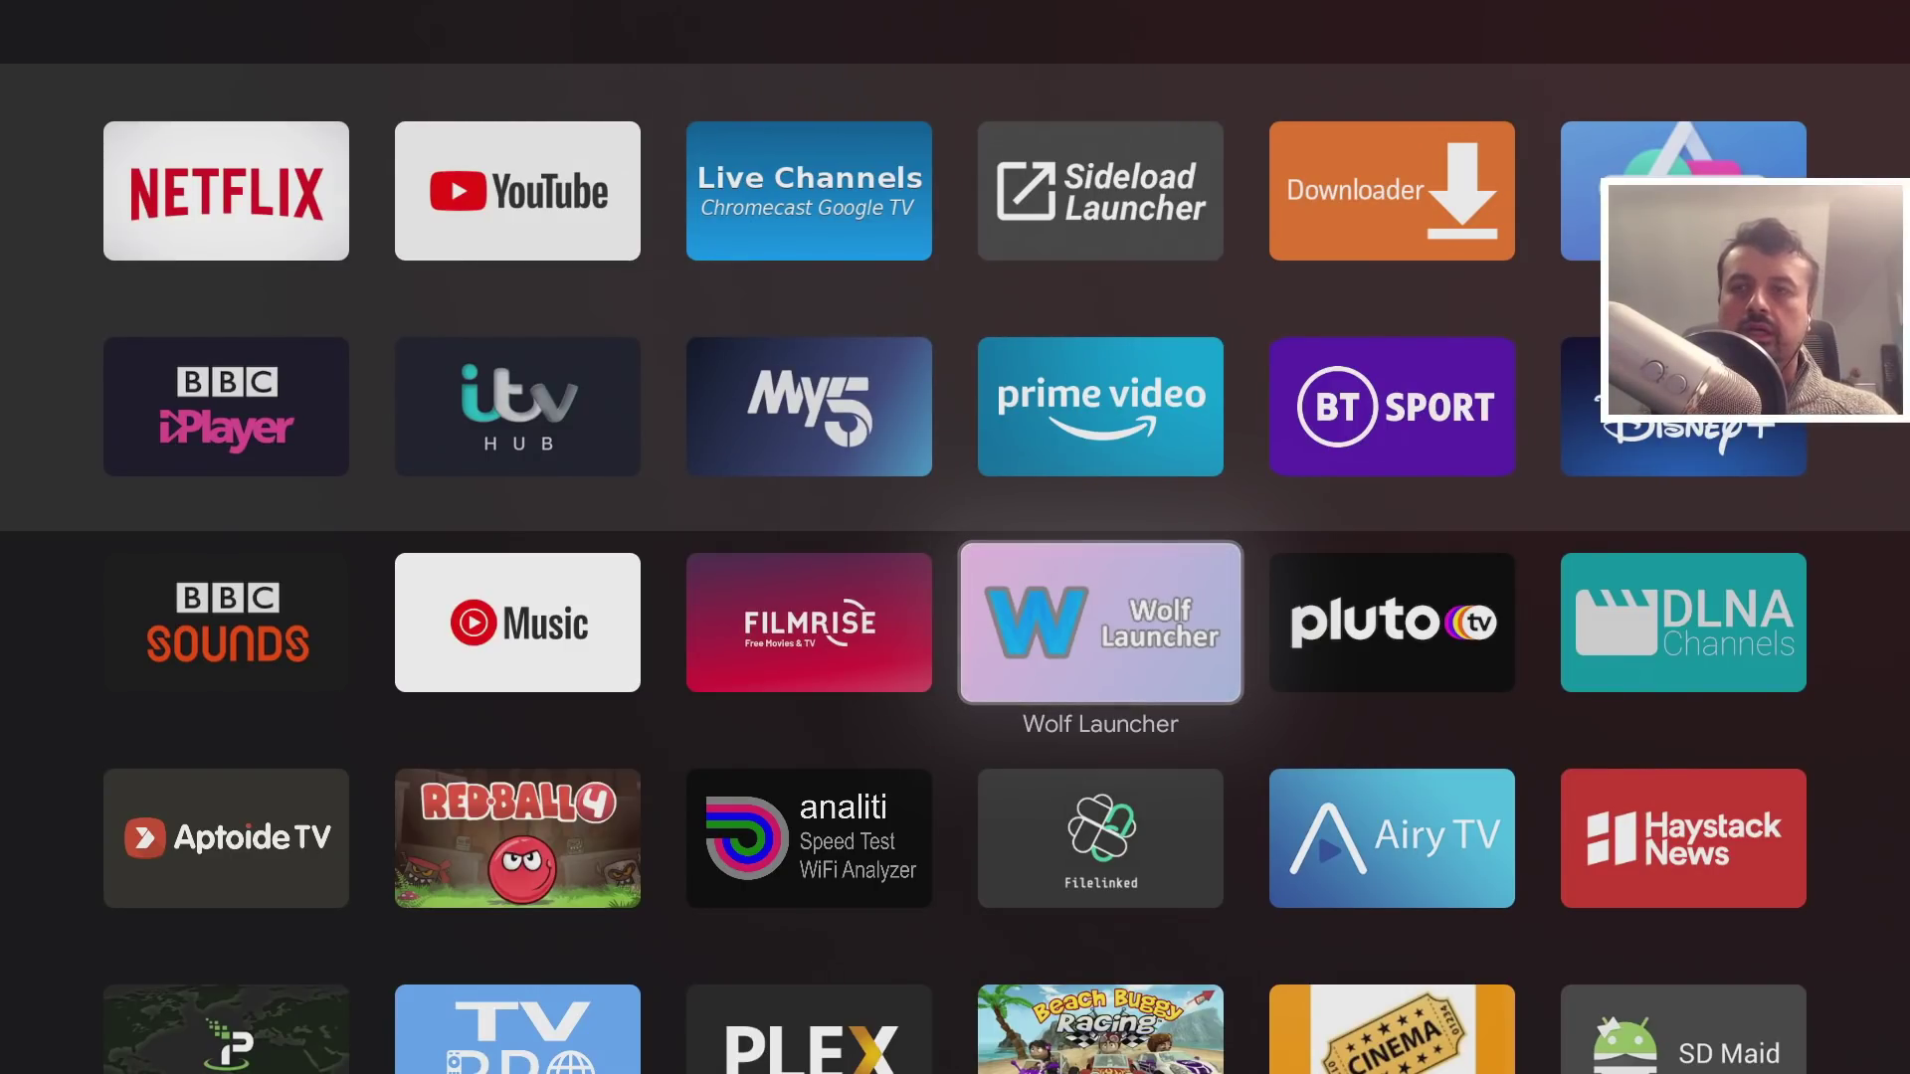
Launch TechDoctorUK Launcher Manager from the installed apps and choose to disable the stock launcher
{"action": "key", "text": "Down"}
{"action": "key", "text": "Down"}
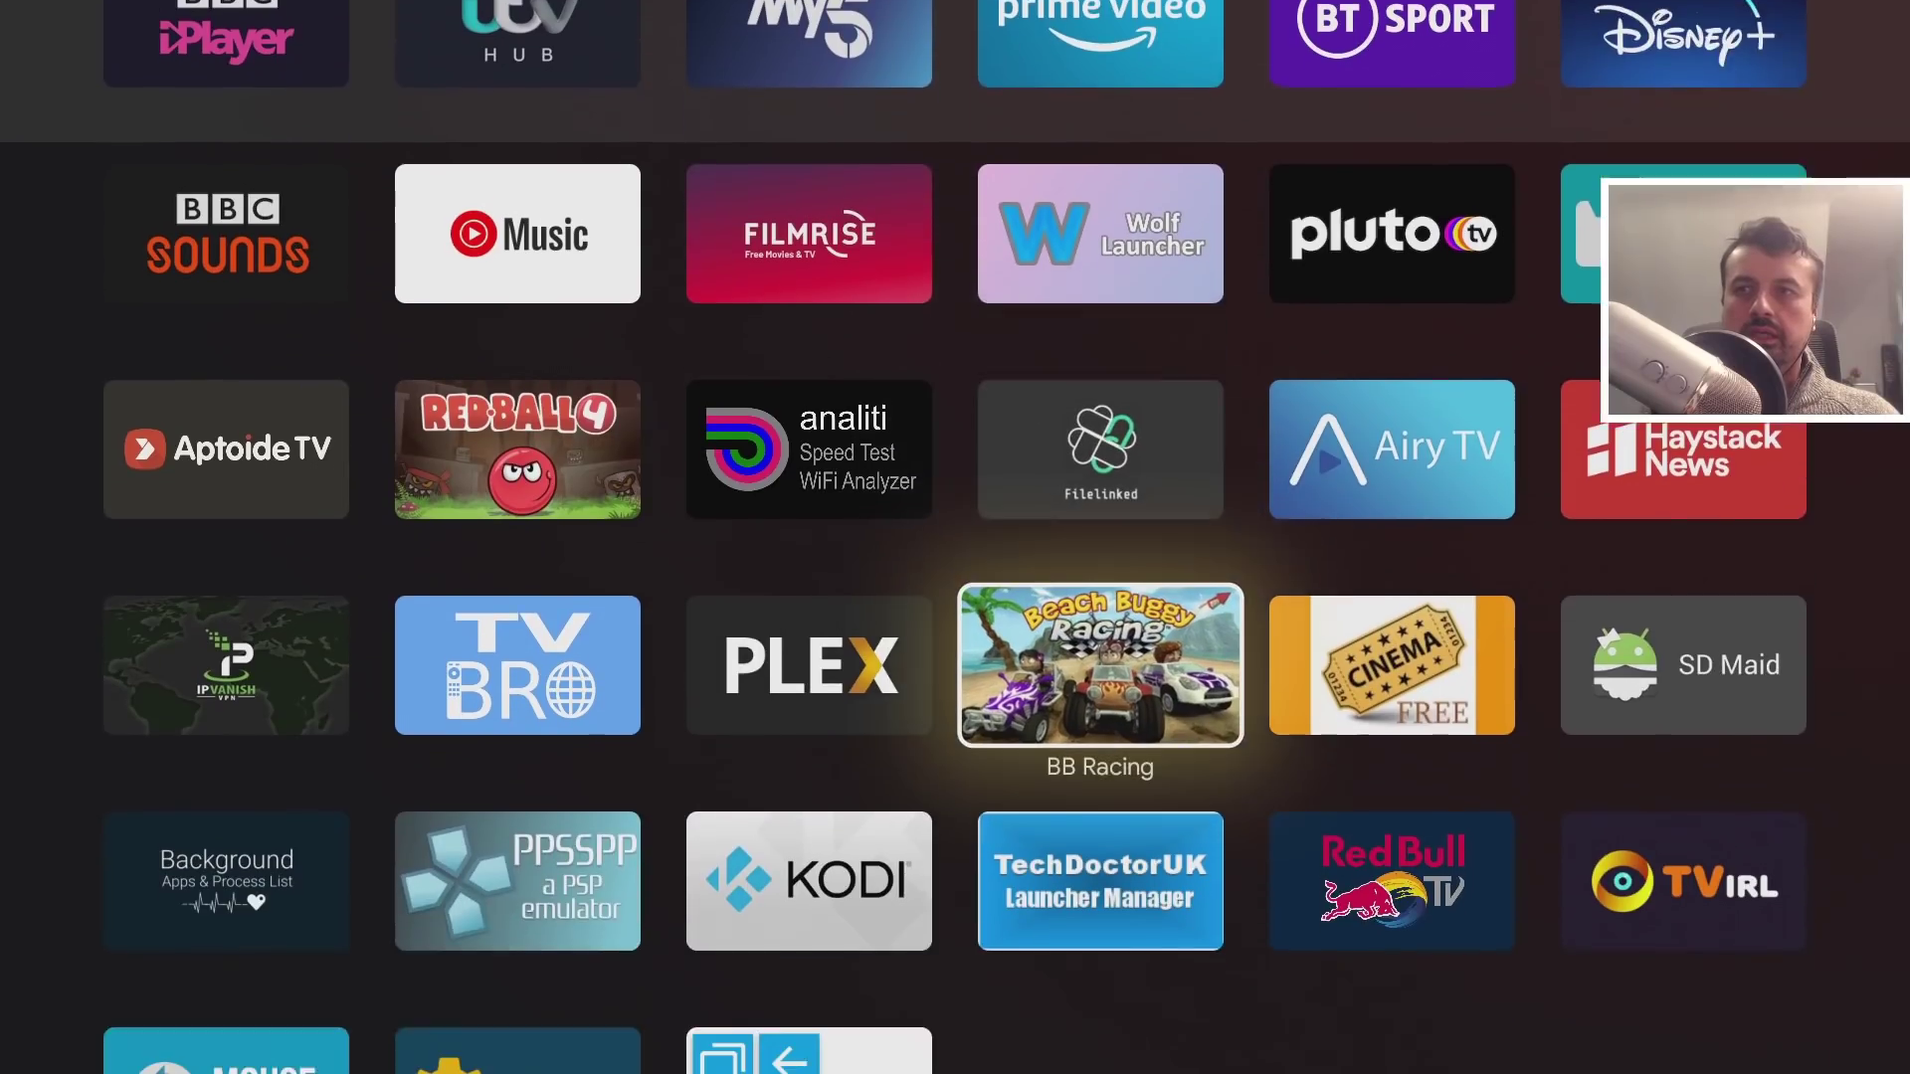
{"action": "key", "text": "Down"}
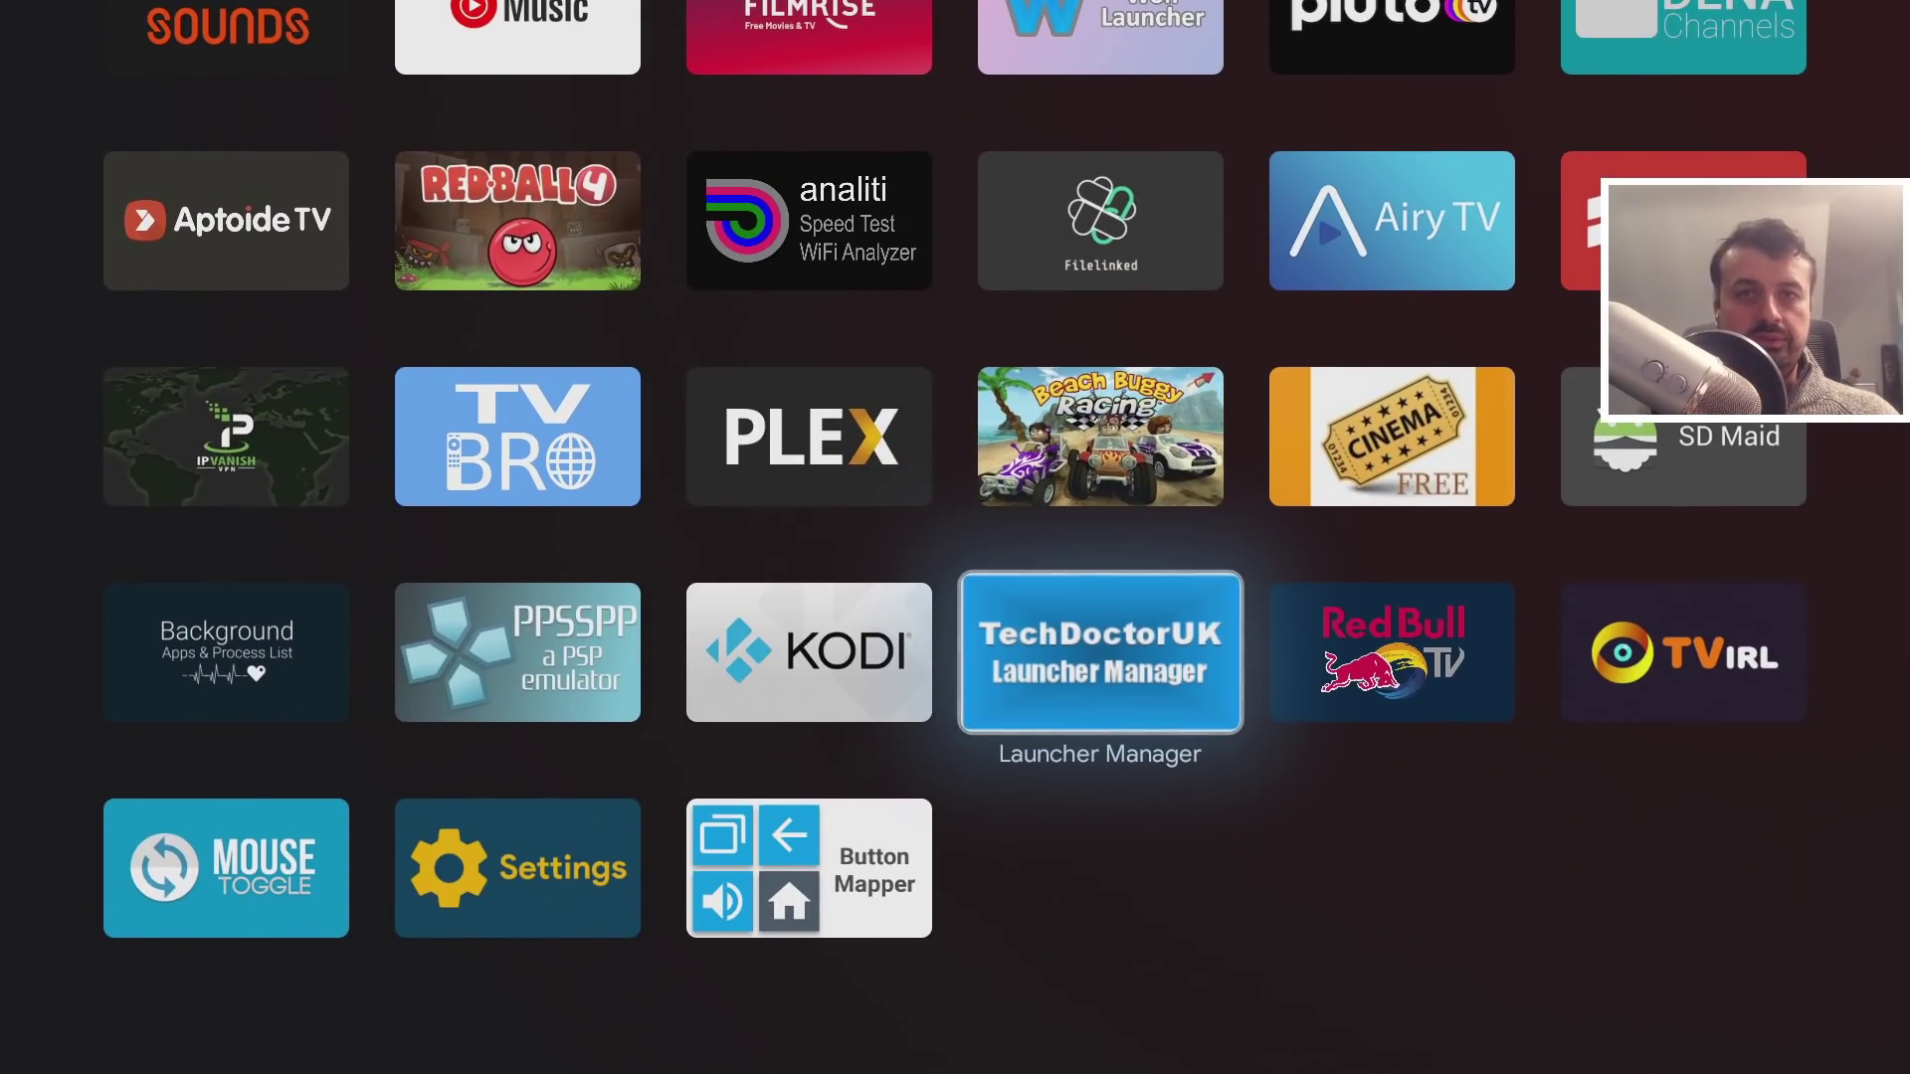
{"action": "key", "text": "Return"}
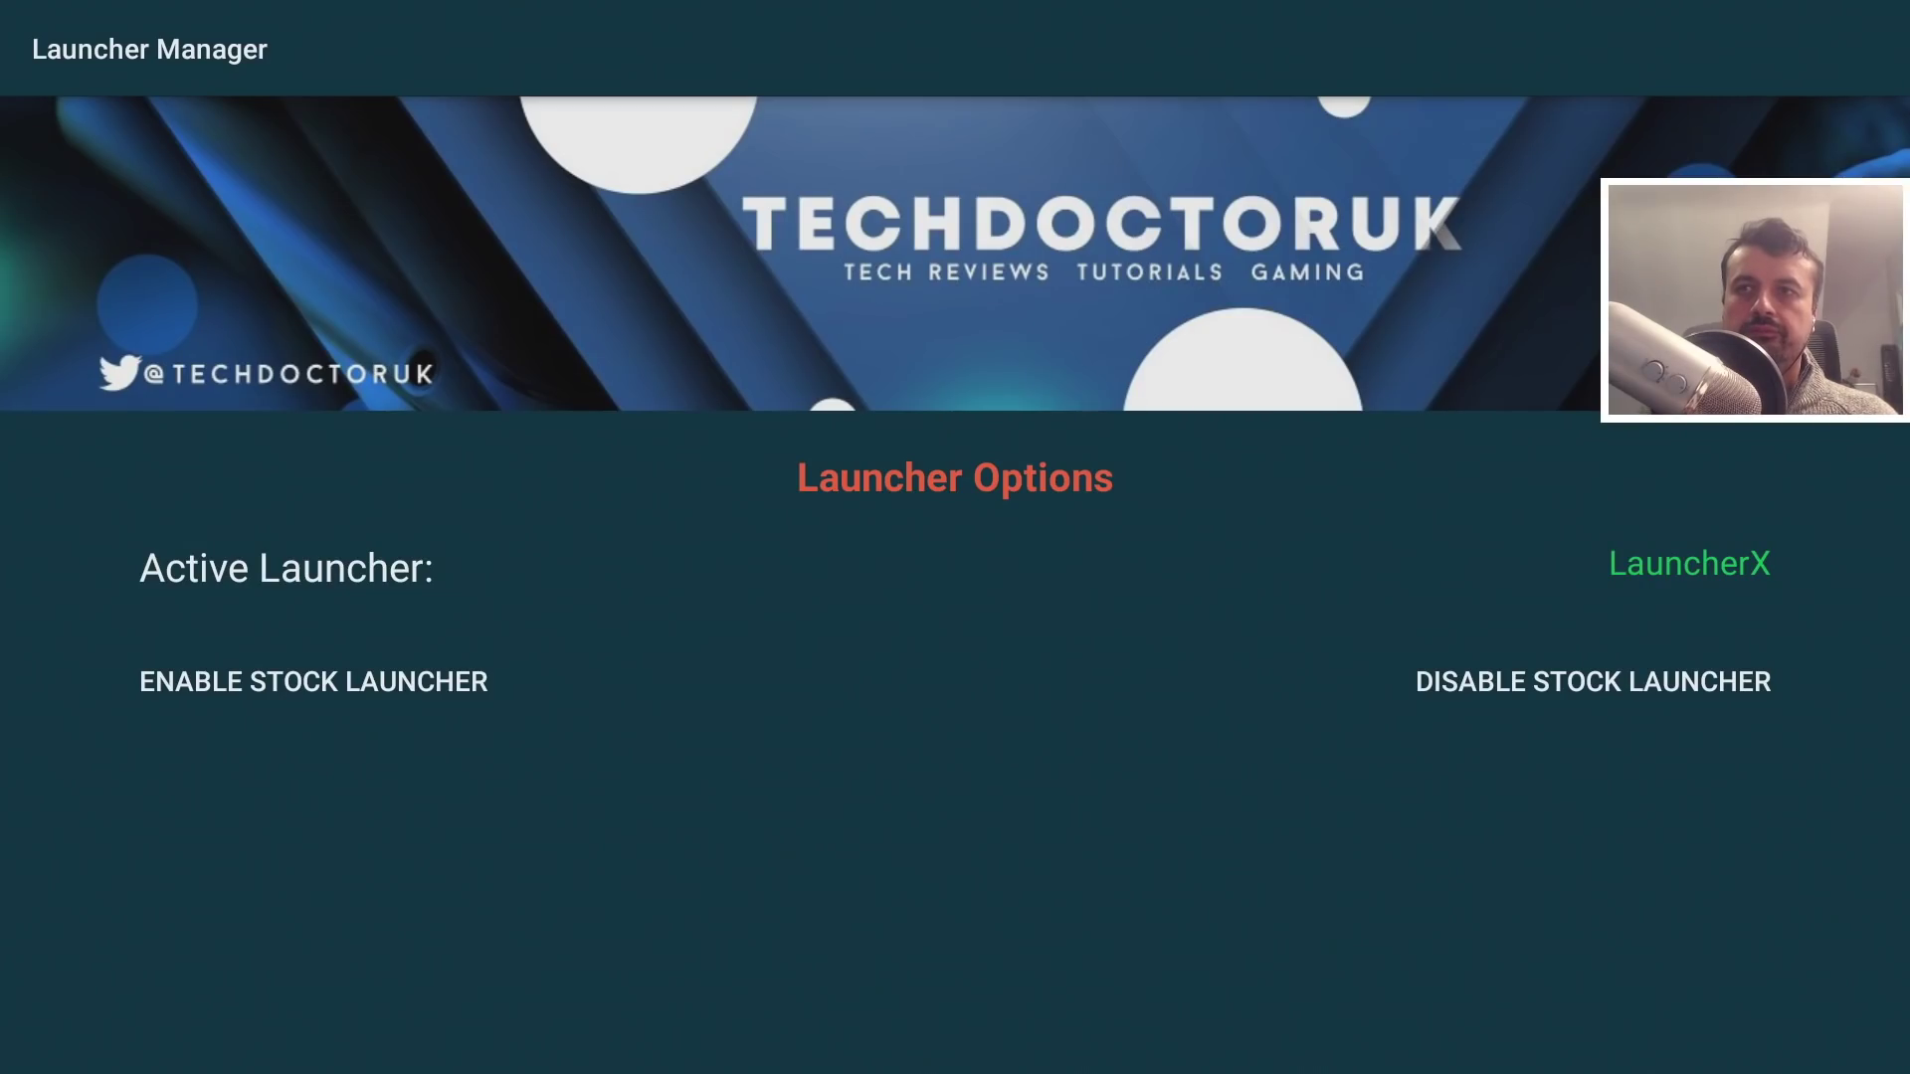
{"action": "key", "text": "Right"}
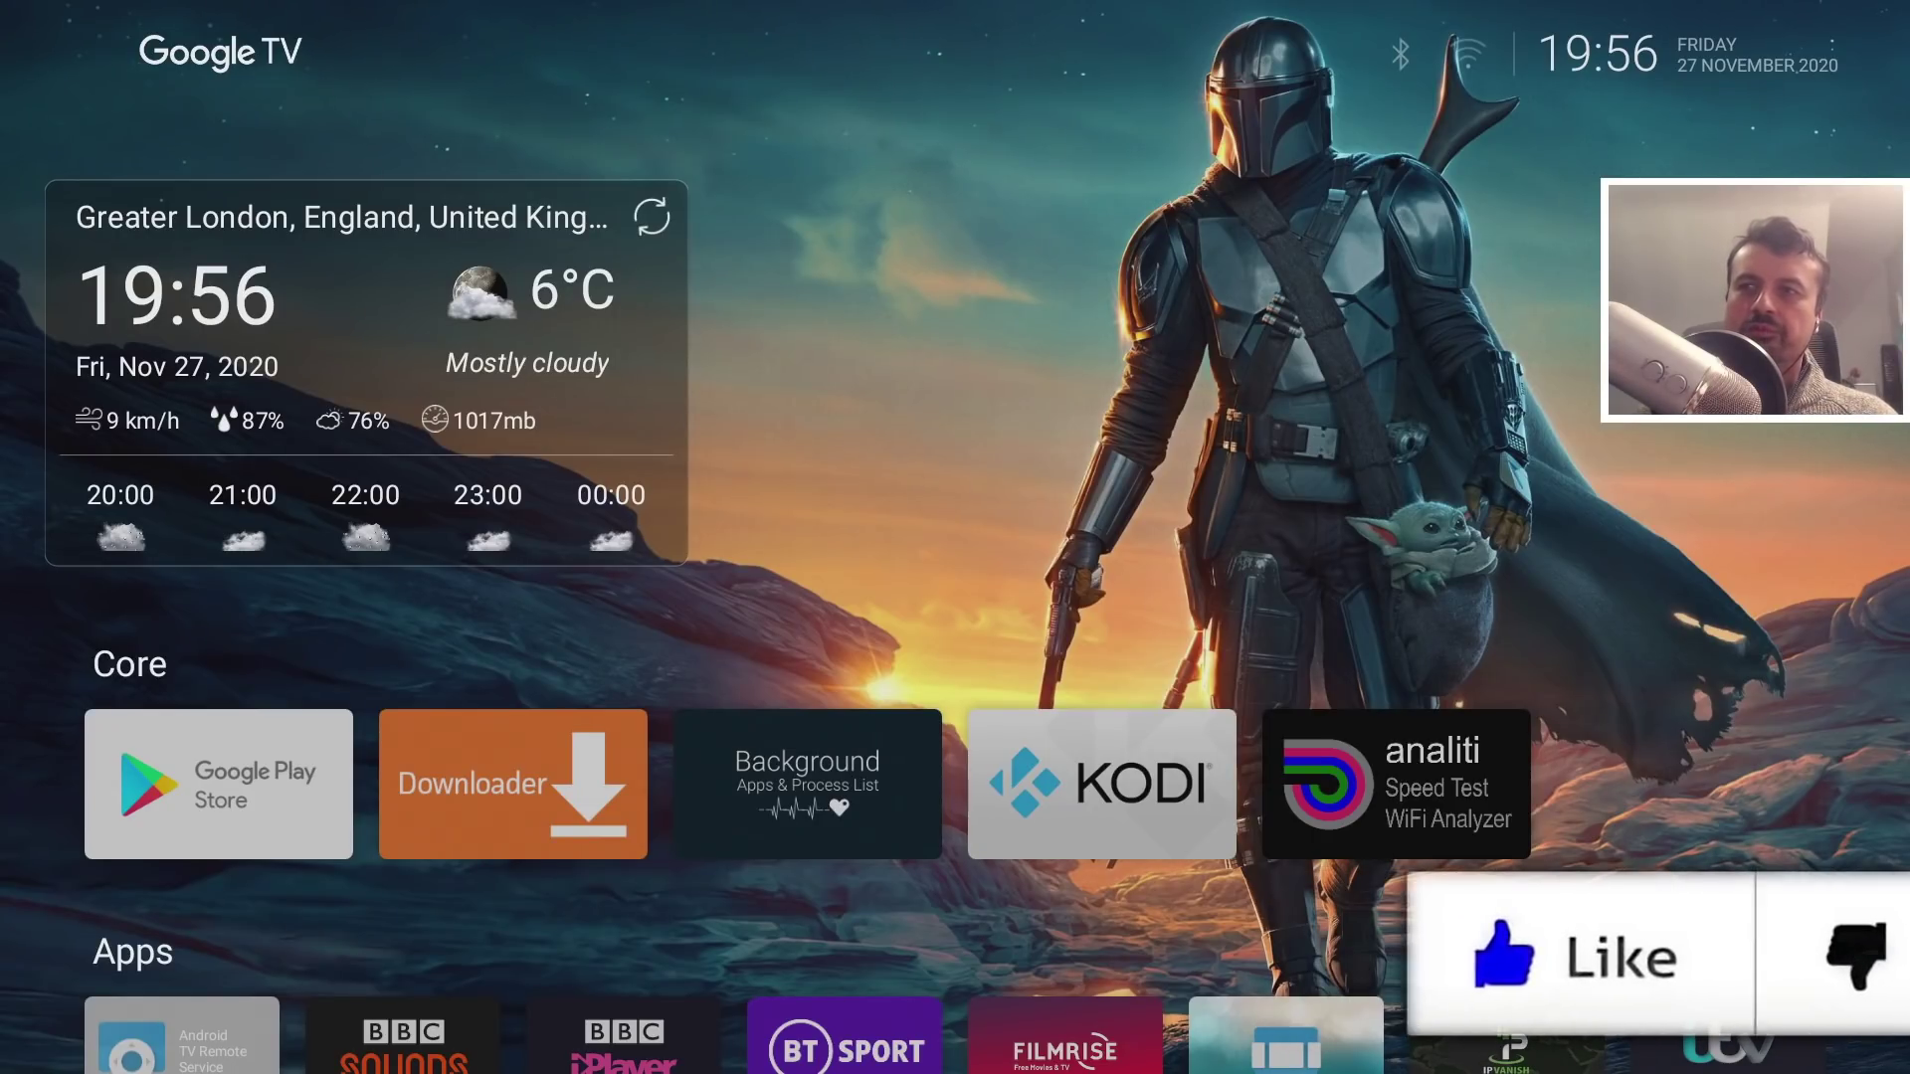
Look over the Core and Apps rows on the custom launcher's home screen and return to its weather widget
{"action": "key", "text": "Down"}
{"action": "key", "text": "Right"}
{"action": "key", "text": "Right"}
{"action": "key", "text": "Right"}
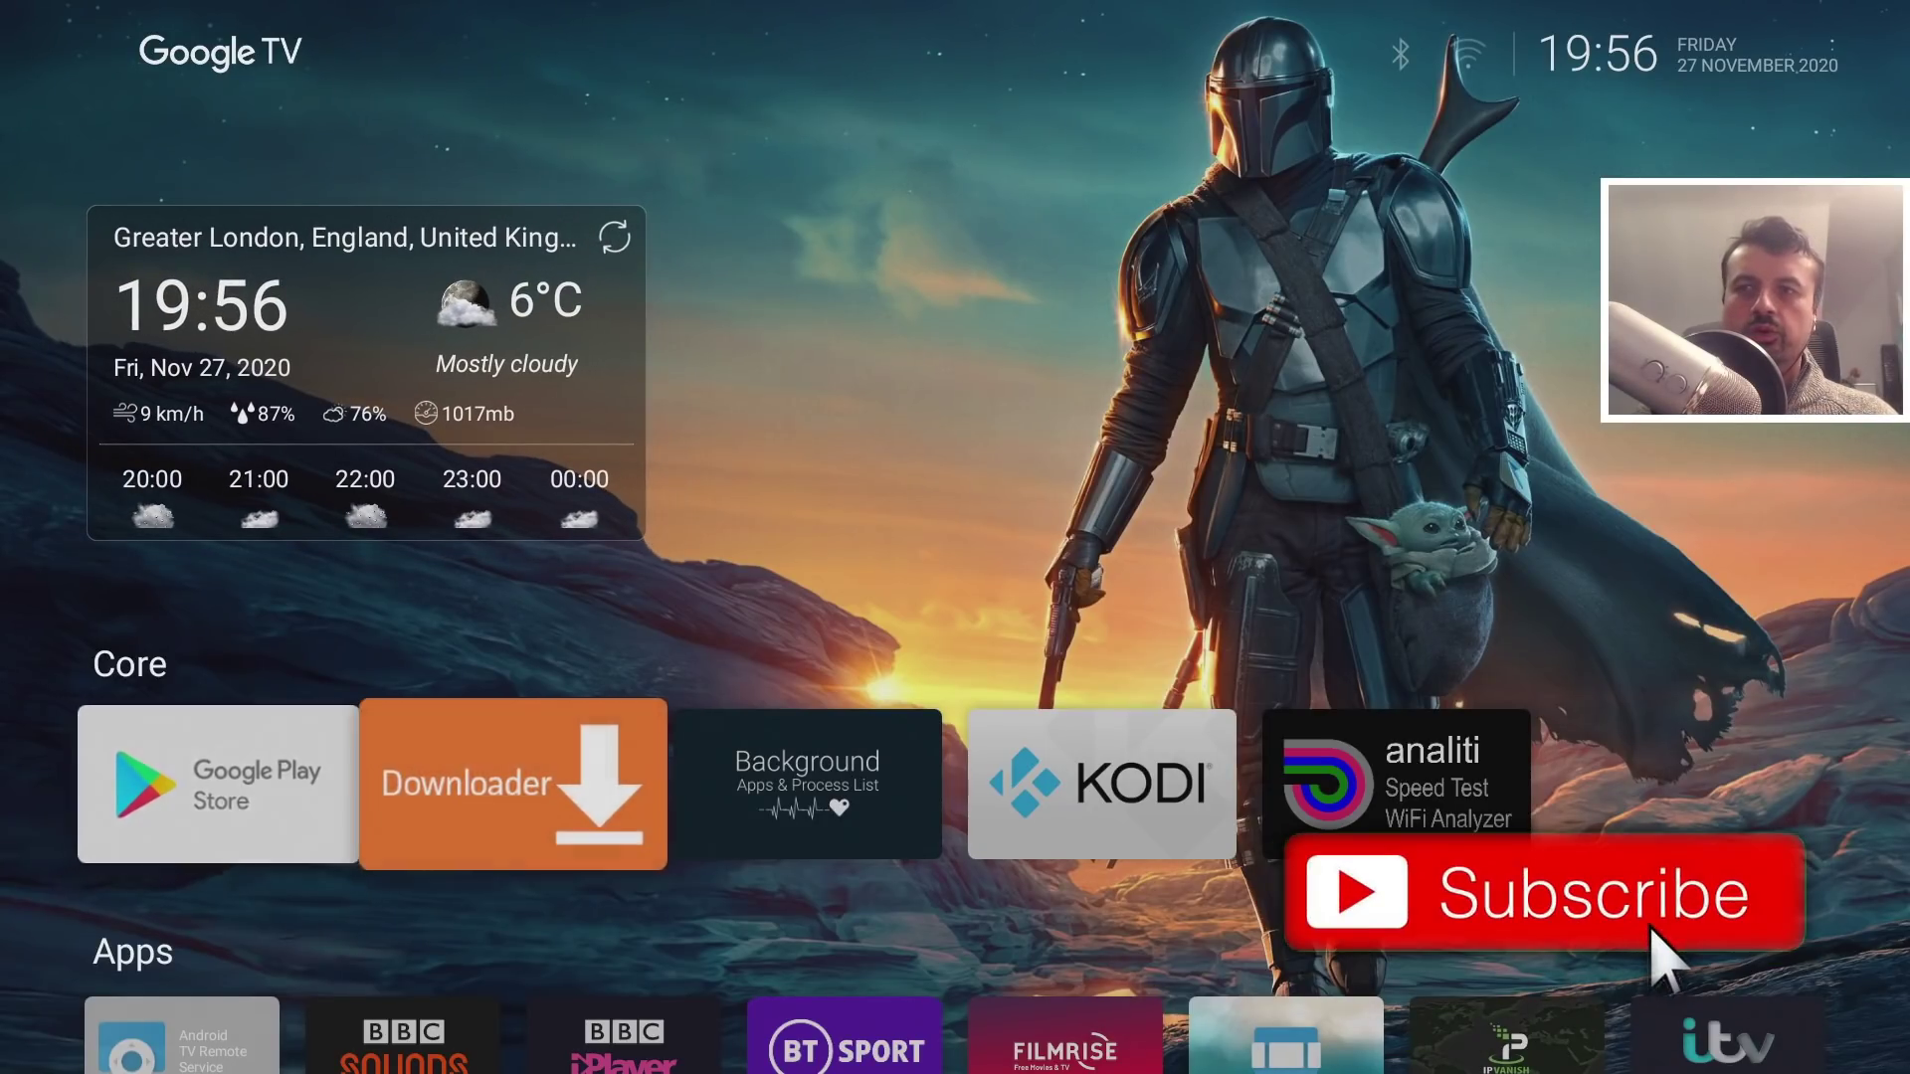
{"action": "key", "text": "Down"}
{"action": "key", "text": "Down"}
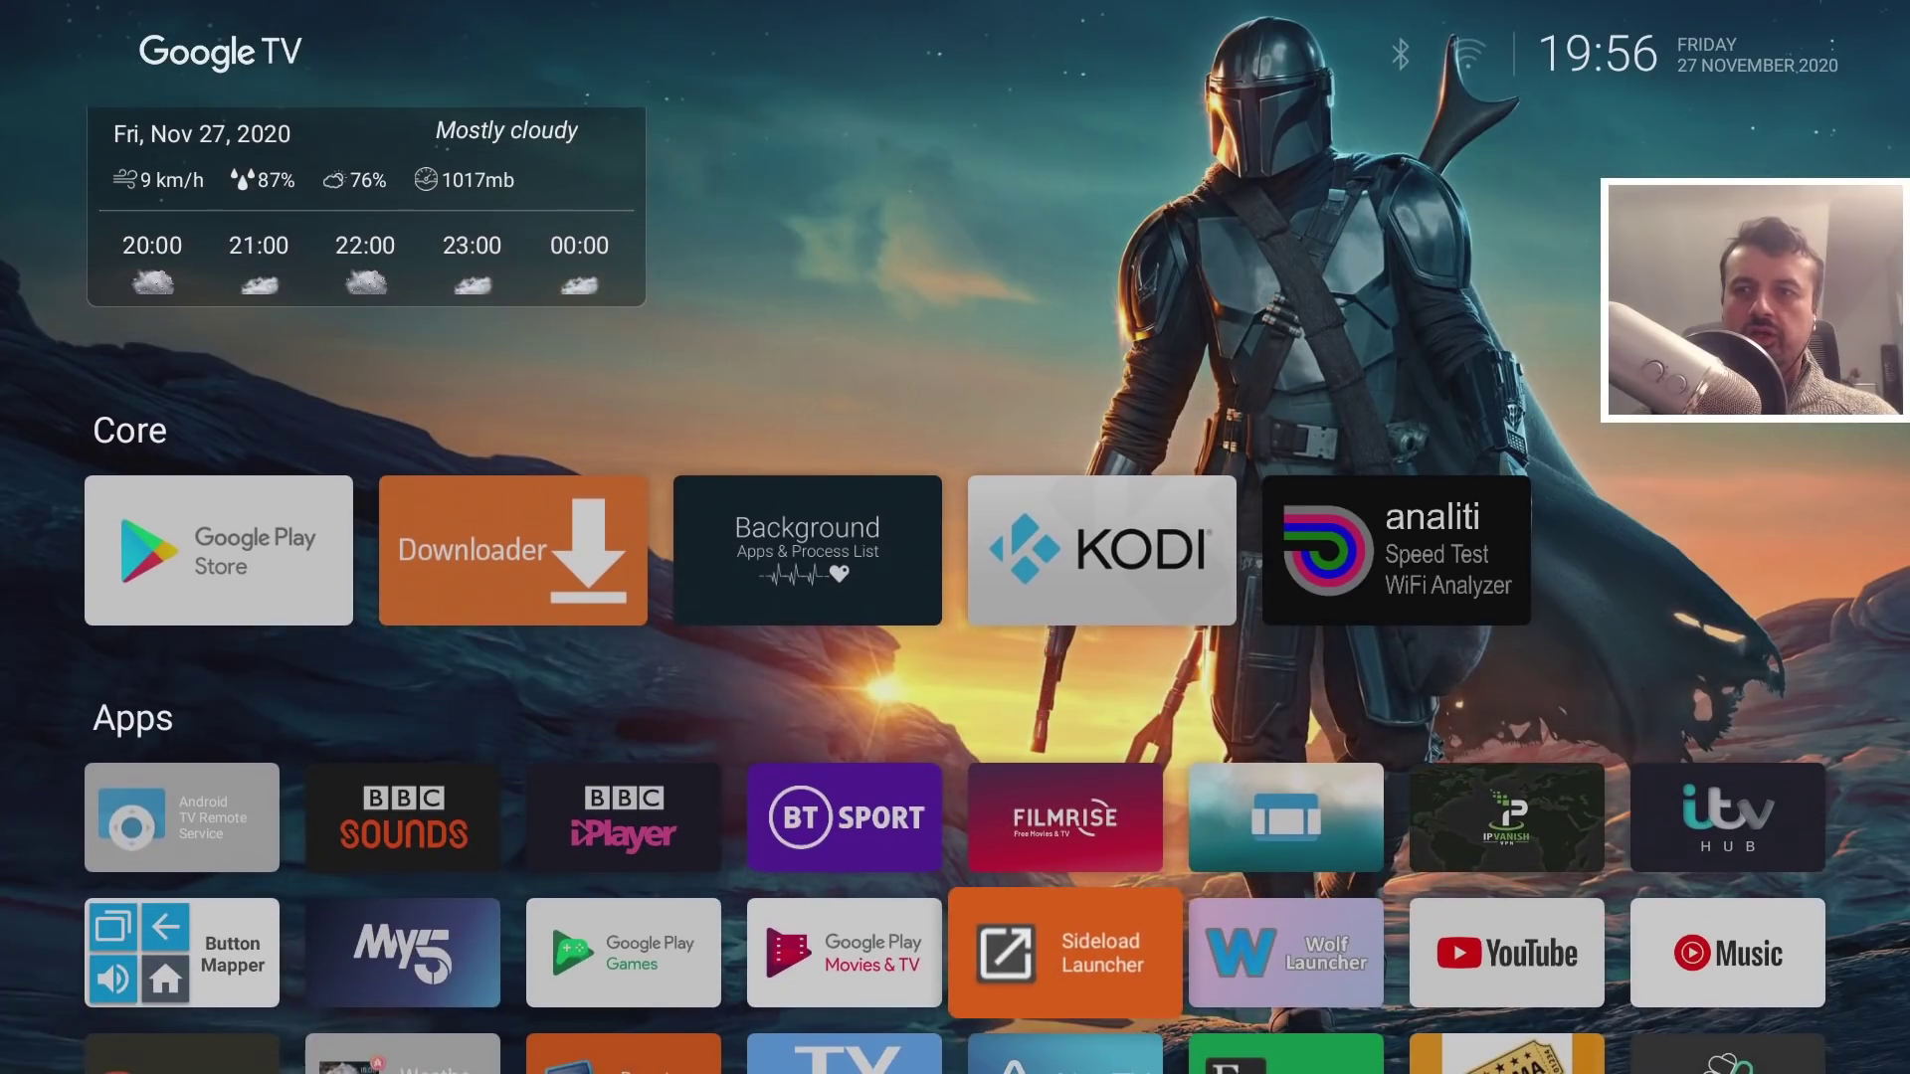
{"action": "key", "text": "Down"}
{"action": "key", "text": "Left"}
{"action": "key", "text": "Left"}
{"action": "key", "text": "Up"}
{"action": "key", "text": "Up"}
{"action": "key", "text": "Up"}
{"action": "key", "text": "Up"}
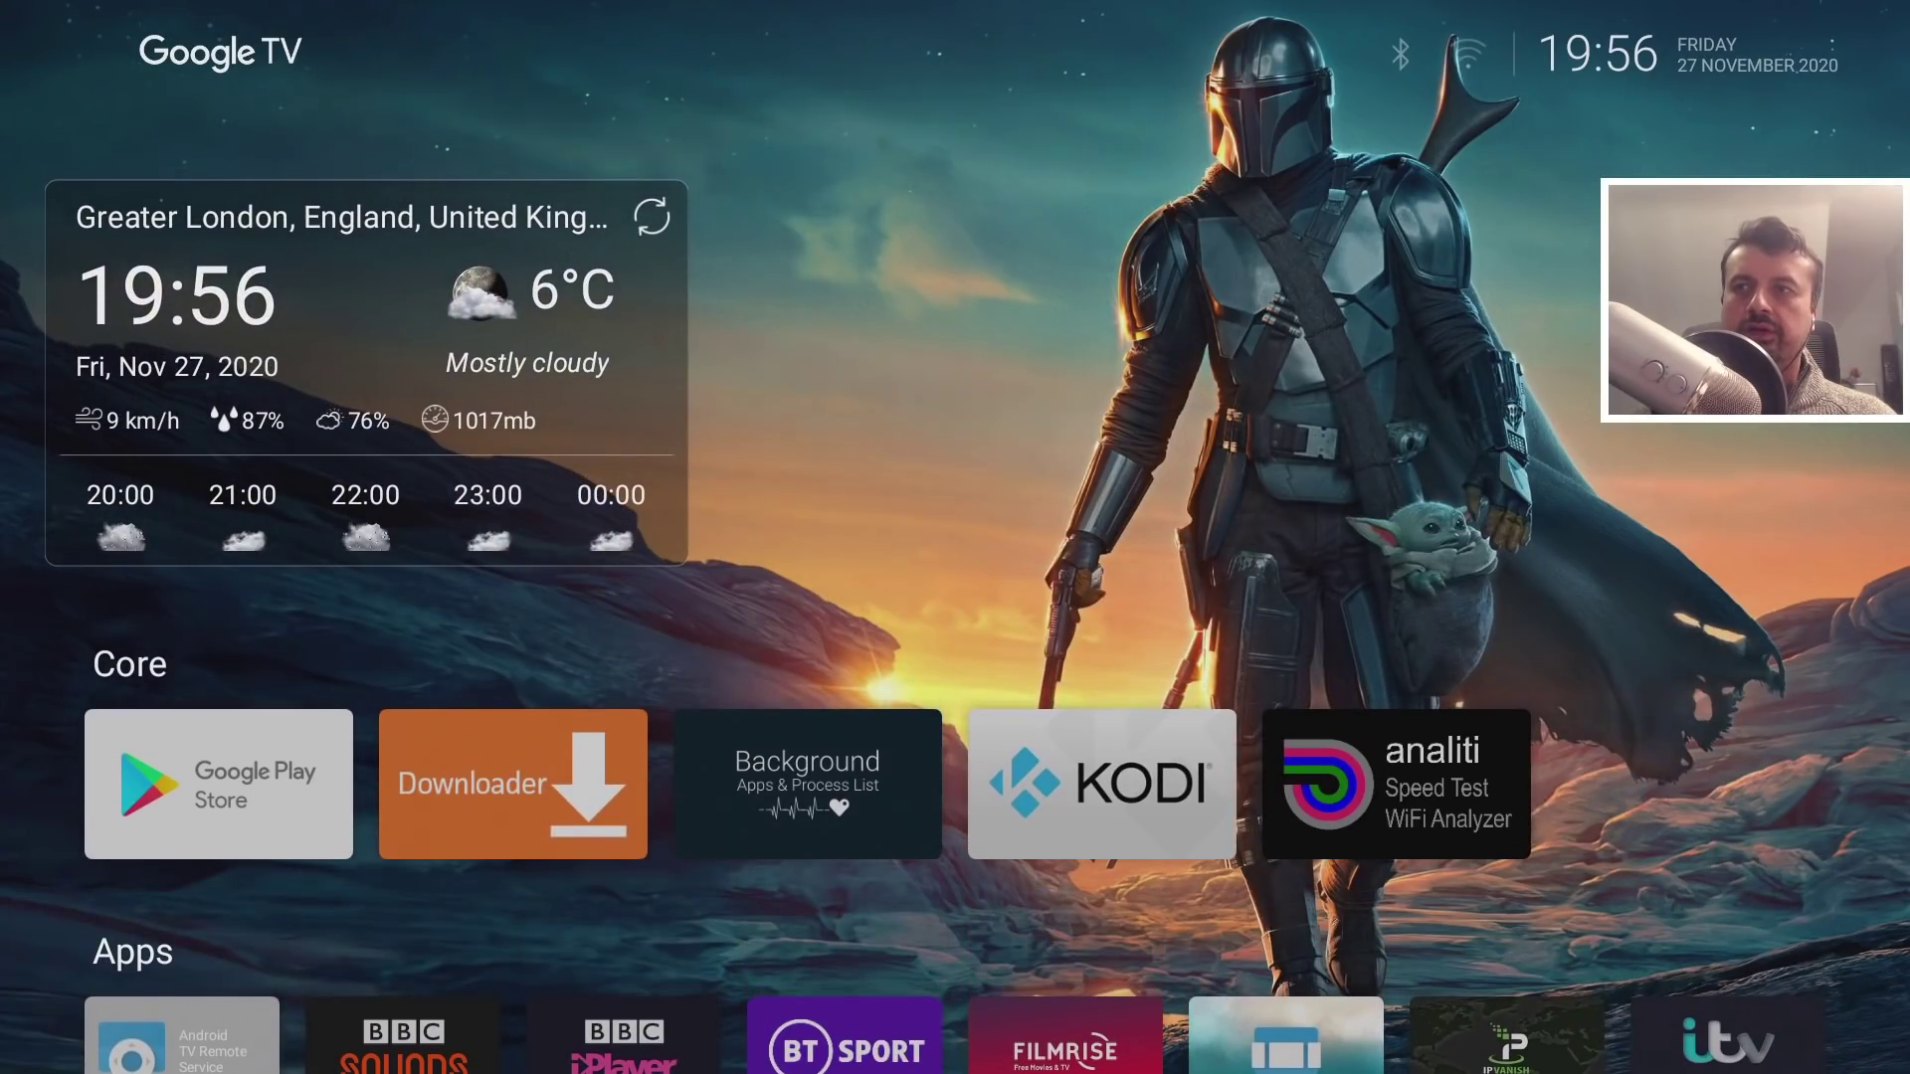